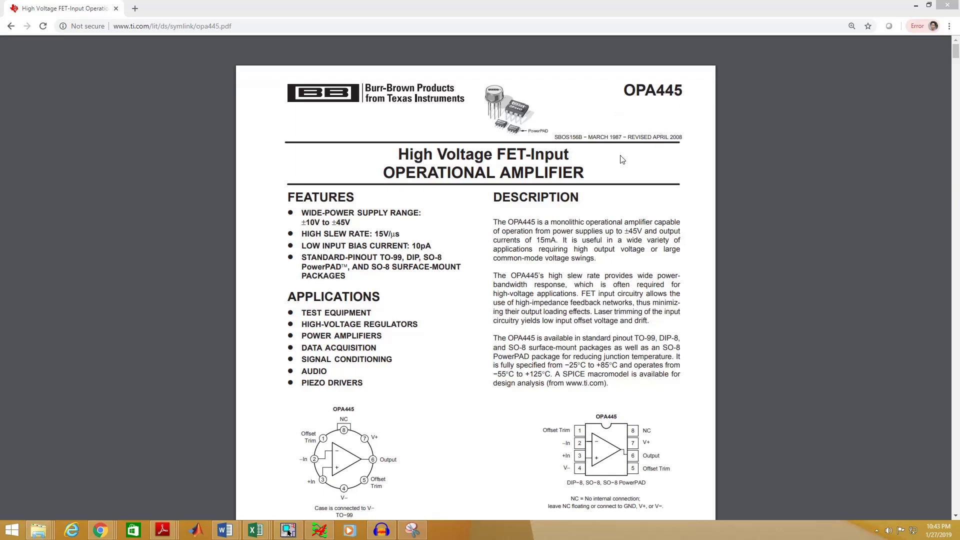
Look through the OPA445 datasheet for the DDA0008J example board layout with the land pattern dimensions.
click(640, 153)
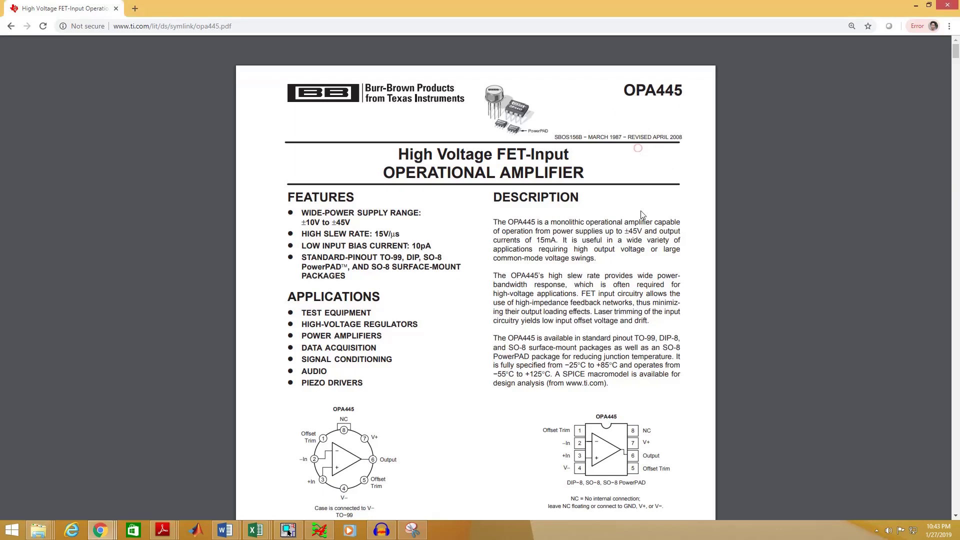
scroll(640, 222, down, 20)
scroll(639, 222, down, 20)
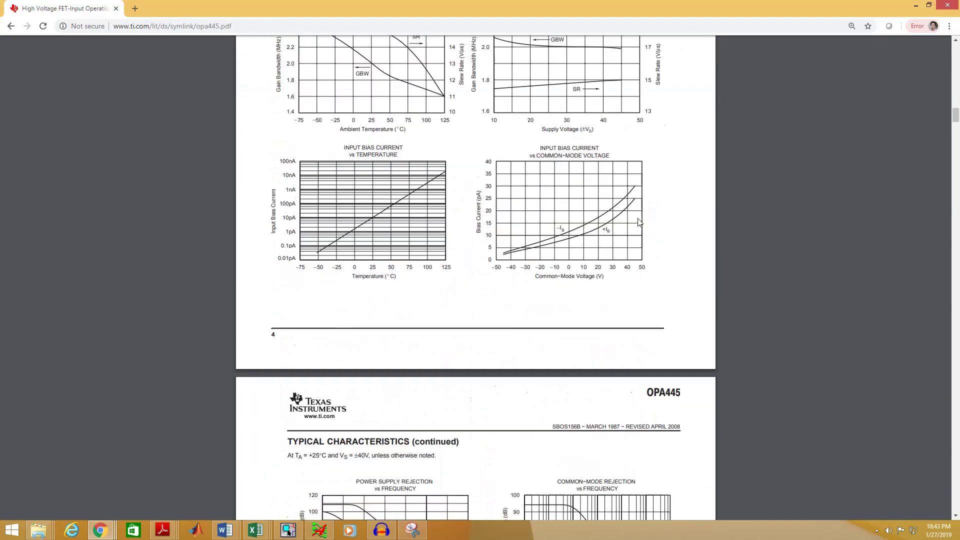
scroll(640, 220, down, 20)
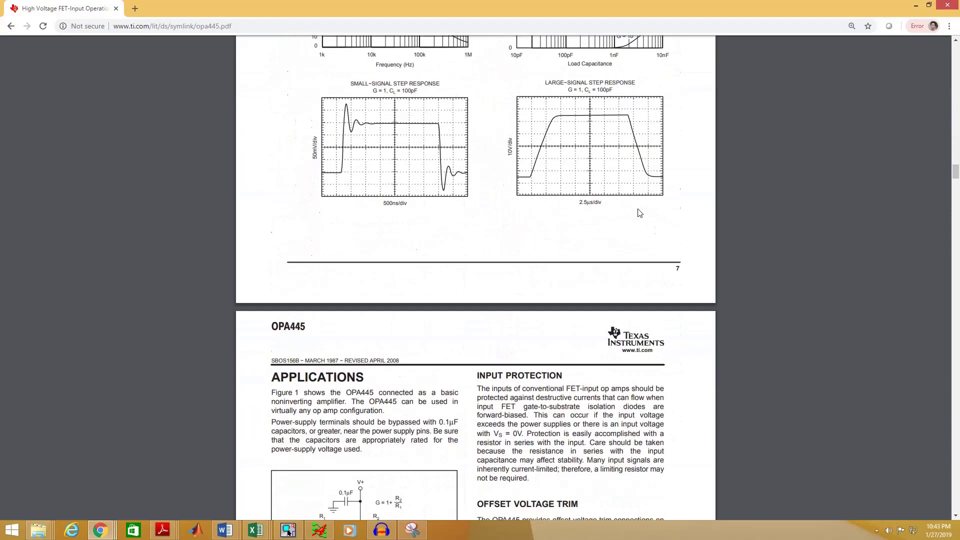
scroll(636, 210, down, 20)
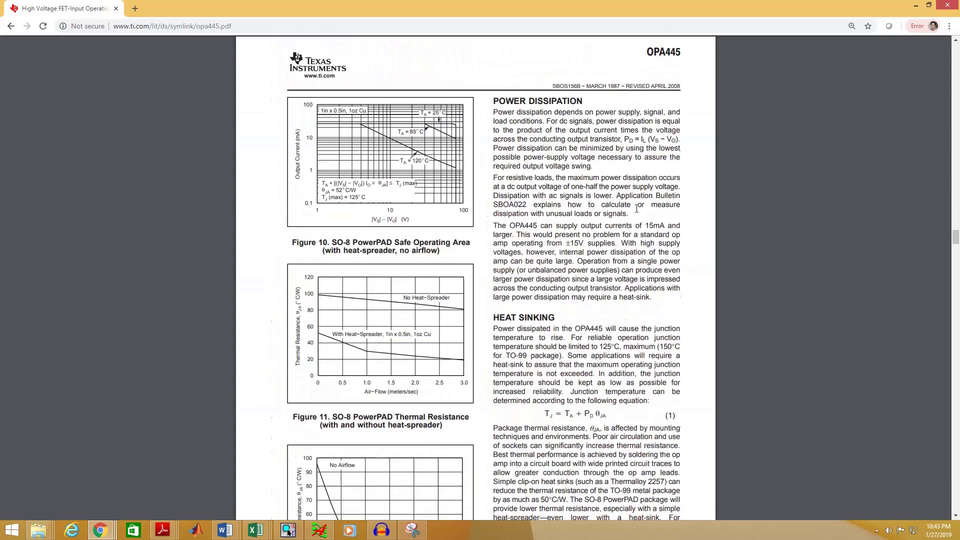
scroll(633, 205, down, 20)
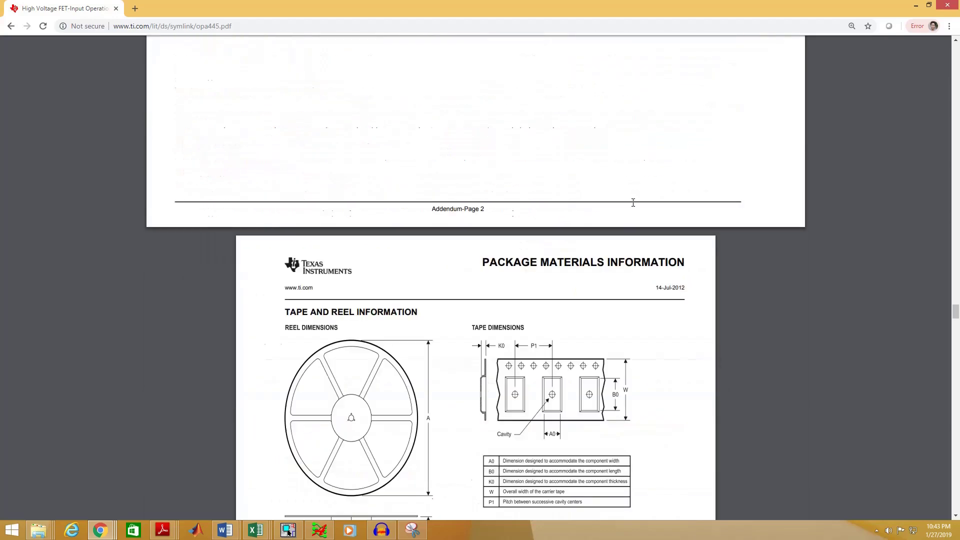
scroll(634, 211, down, 7)
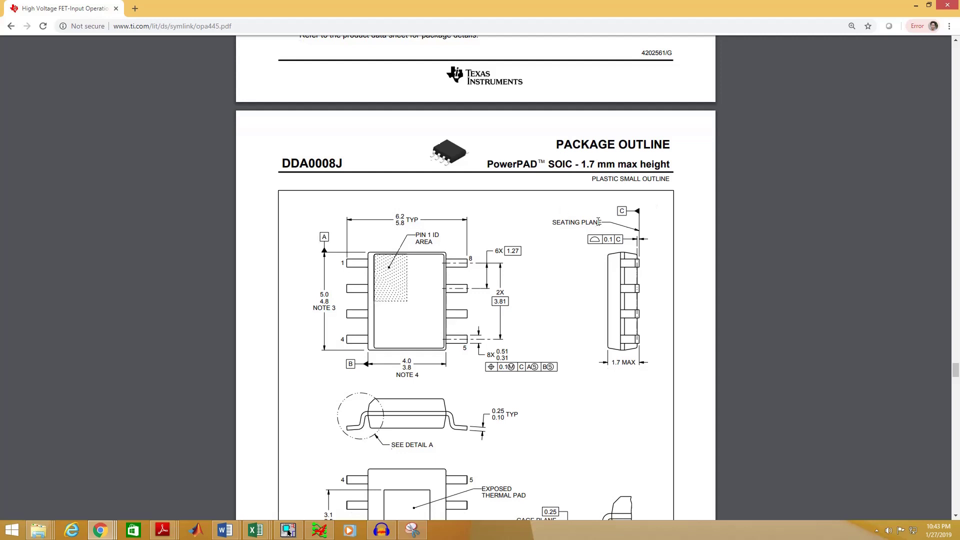
scroll(605, 219, down, 13)
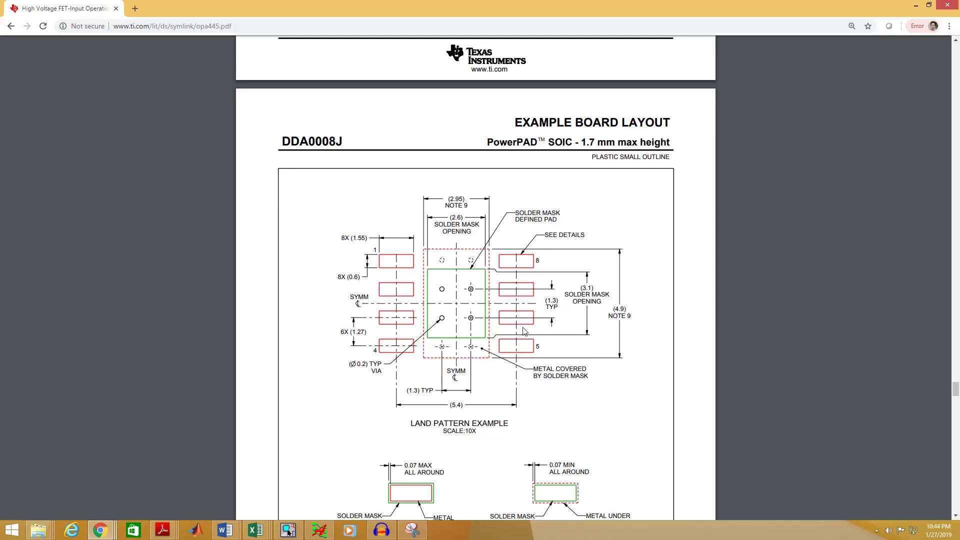
Open Pad Designer and set the new padstack's units to Millimeter.
click(13, 534)
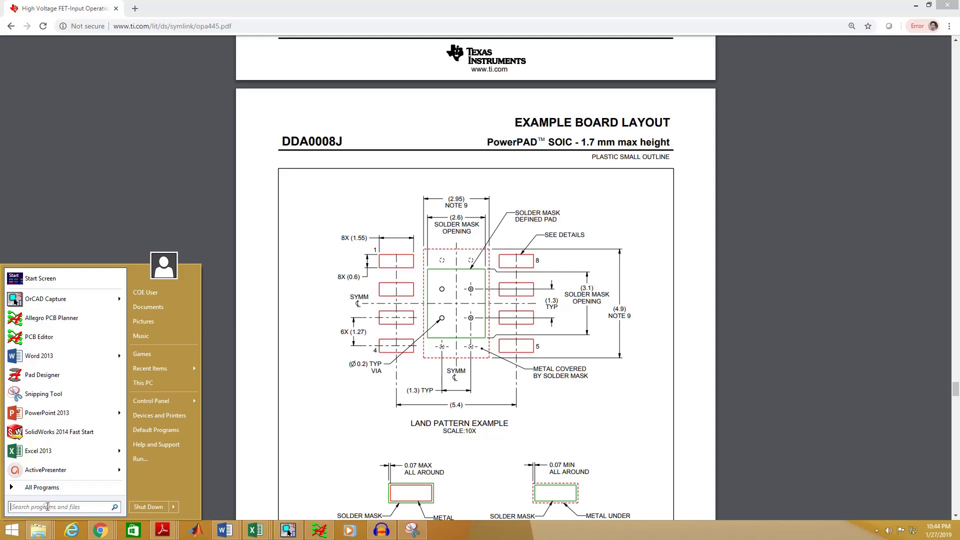
text(pad)
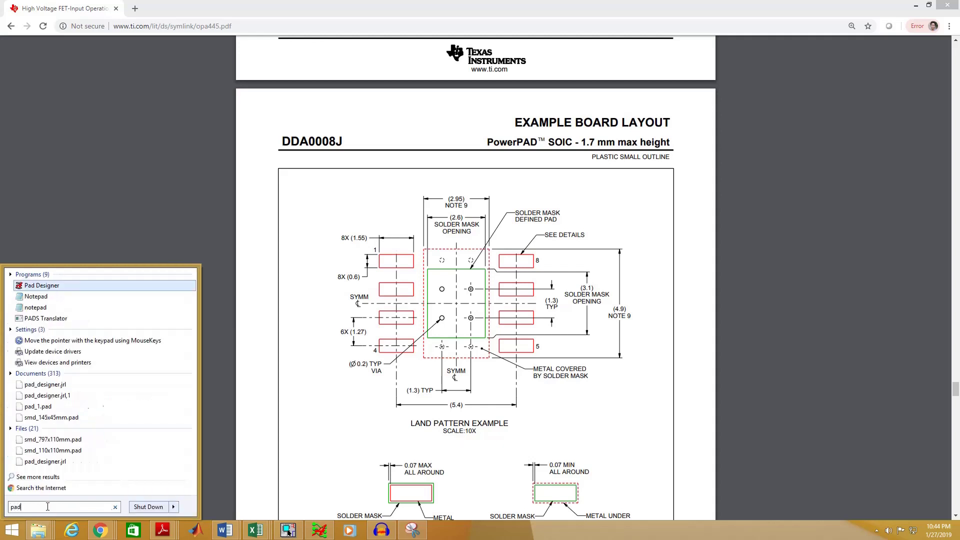
key(Return)
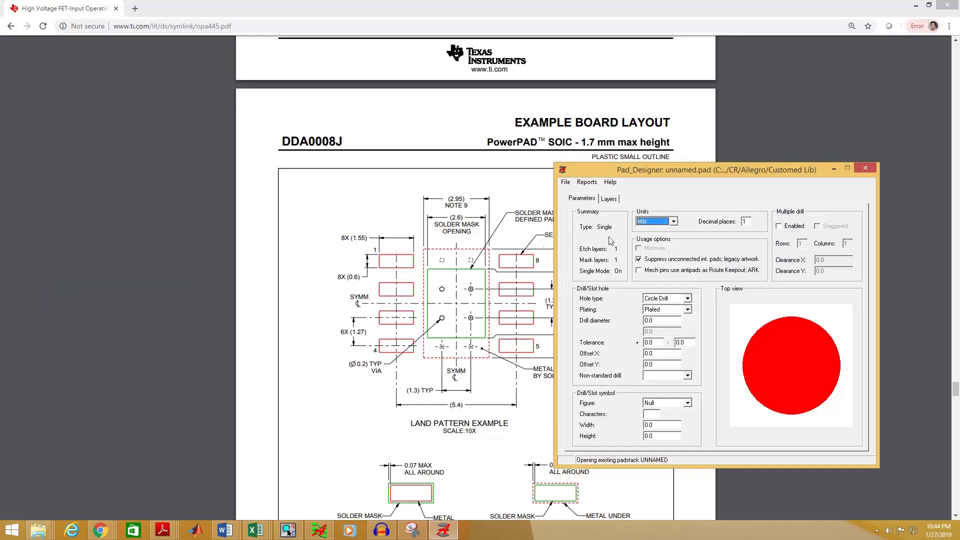
click(665, 223)
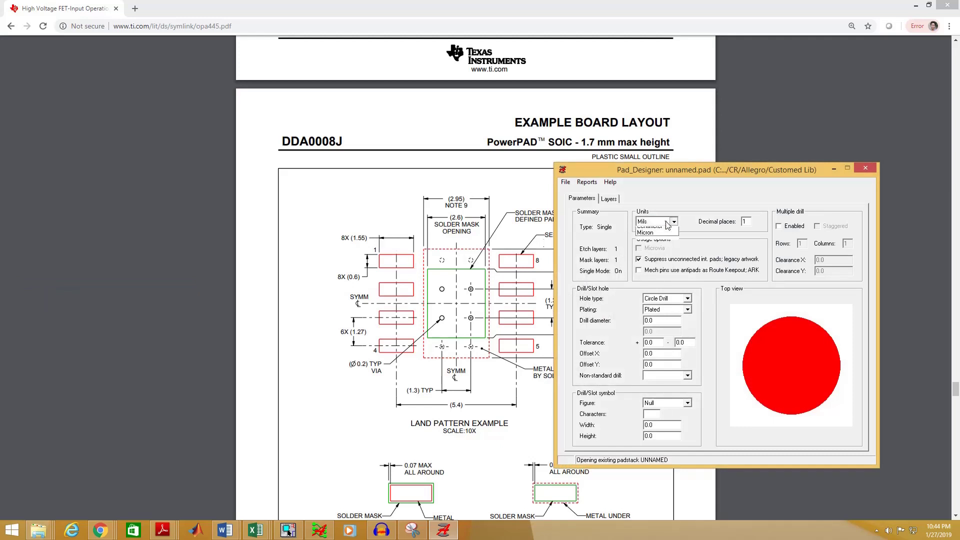
click(650, 243)
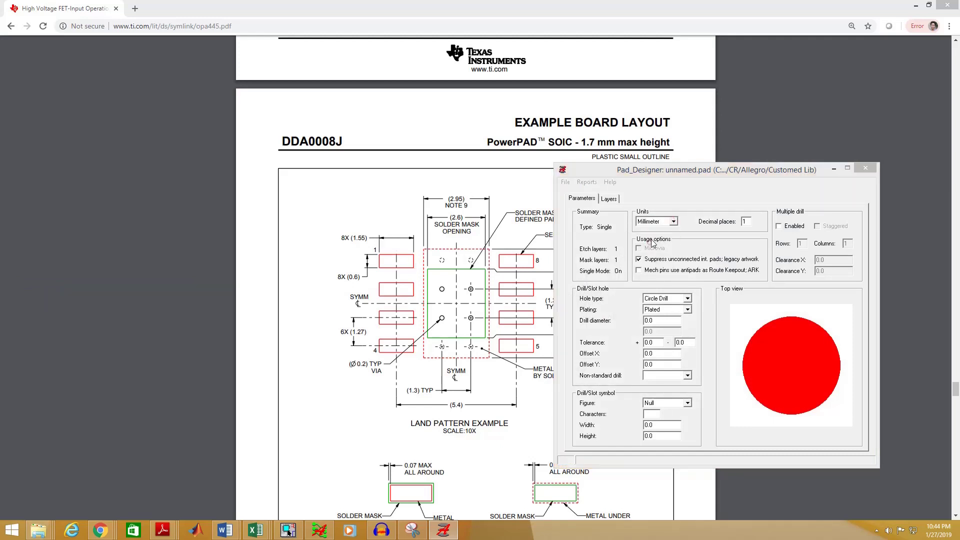
click(502, 300)
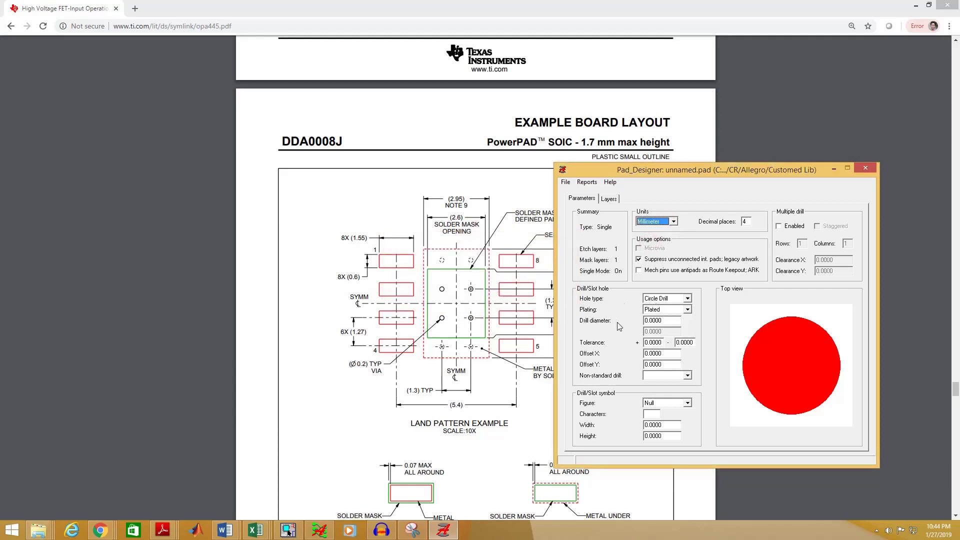
double_click(661, 320)
click(678, 322)
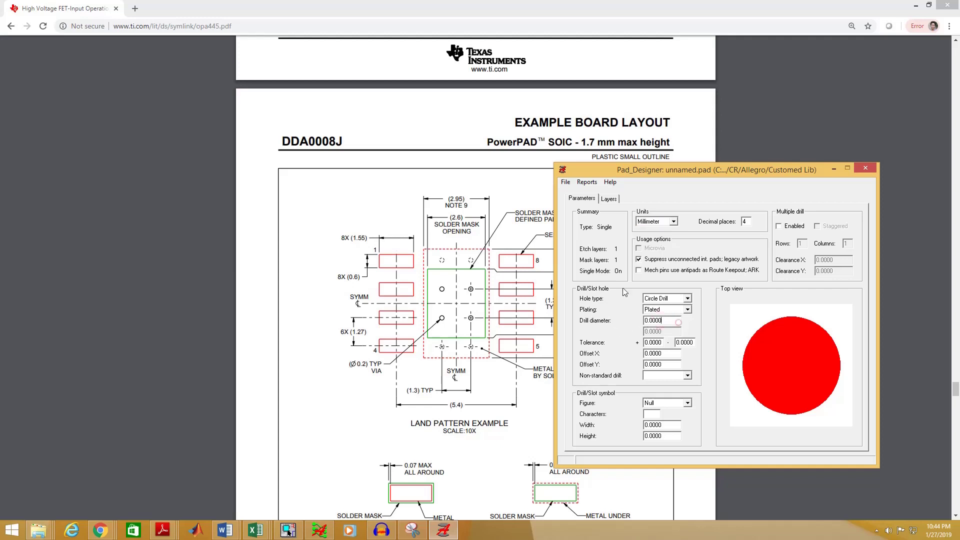
Define the BEGIN LAYER regular pad as a rectangle 1.55 mm wide and 0.6 mm high.
click(610, 199)
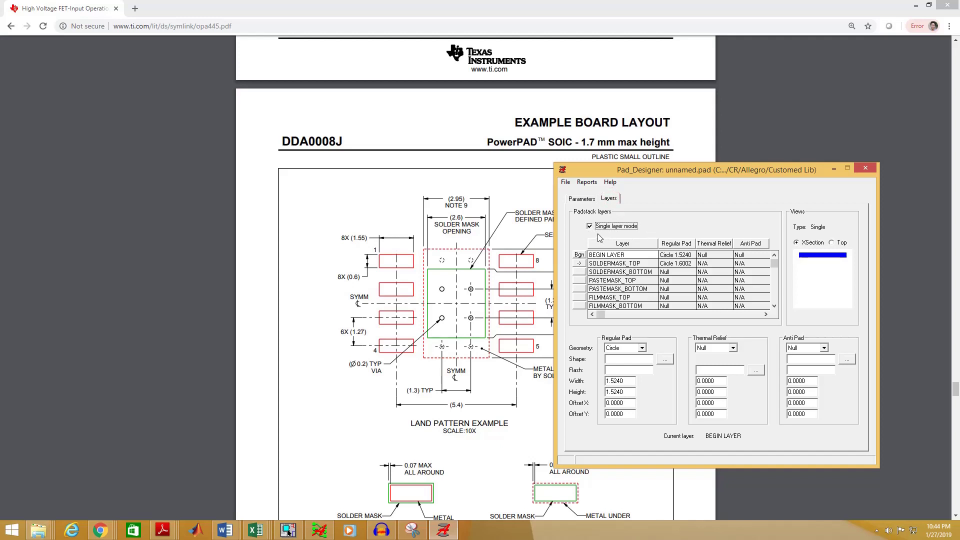
click(600, 255)
click(642, 349)
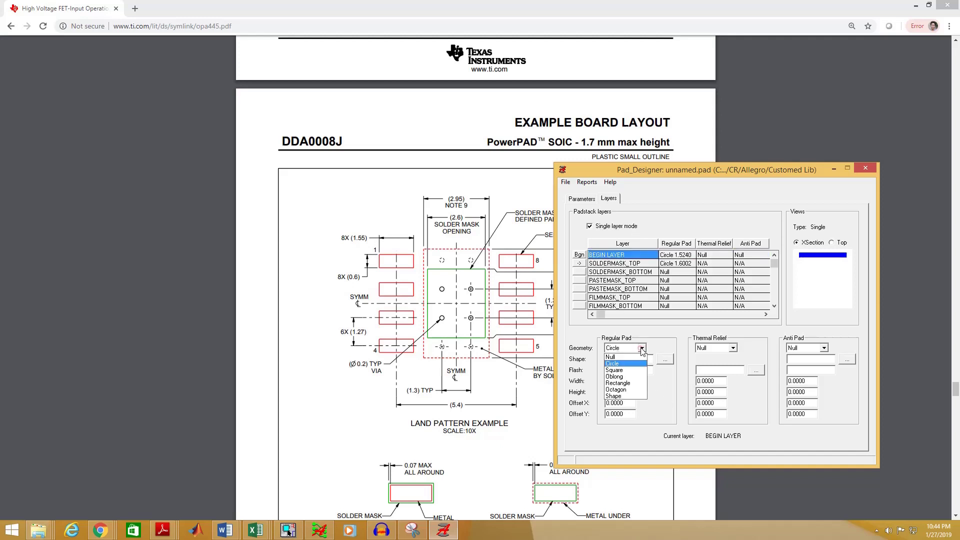
click(631, 383)
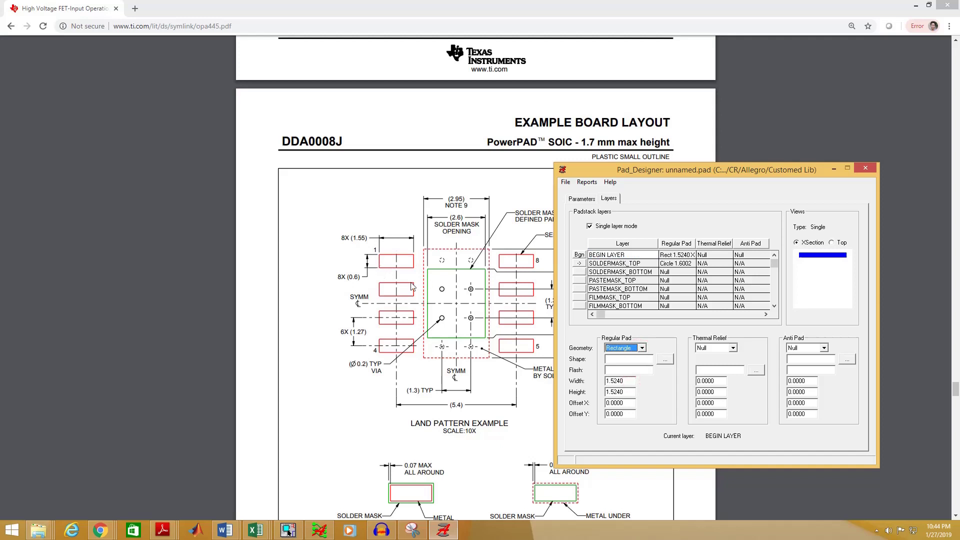
drag(632, 381, 602, 382)
text(1.5)
key(Tab)
text(.6)
Define the SOLDERMASK_TOP regular pad as a rectangle 1.65 mm wide and 0.7 mm high.
click(602, 264)
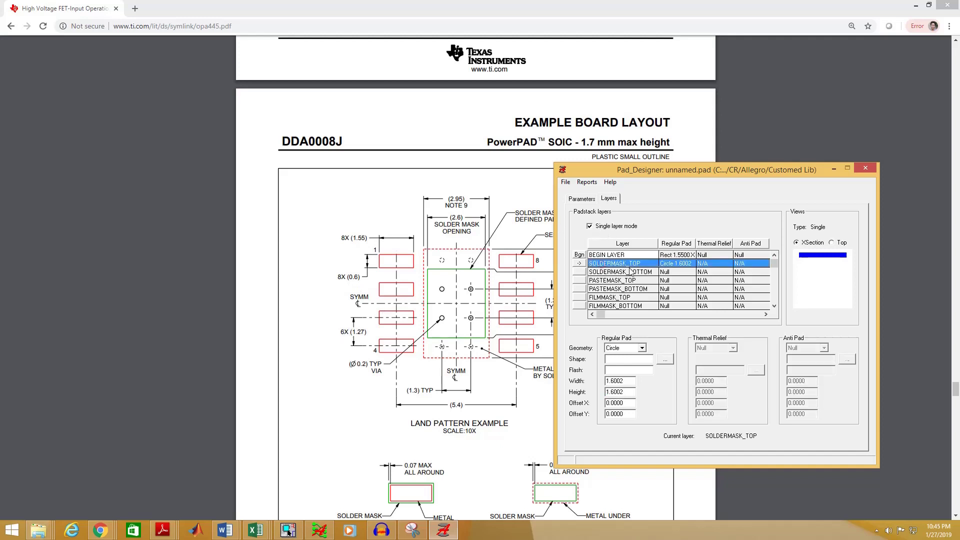
click(642, 348)
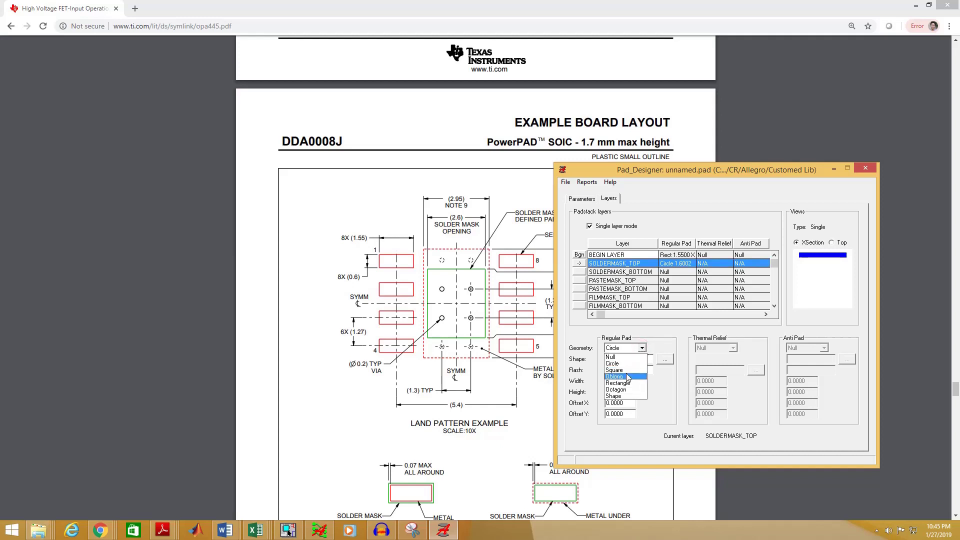
click(623, 383)
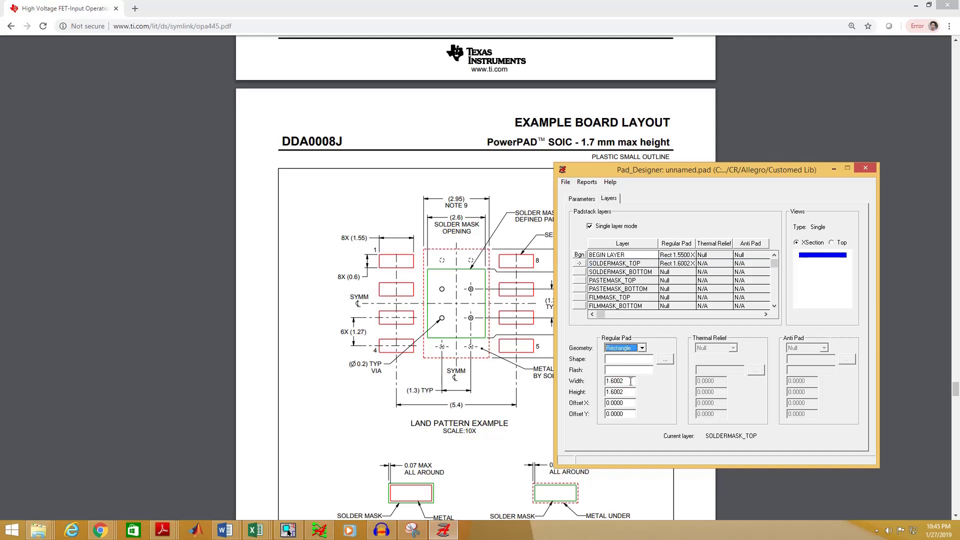
drag(634, 380, 604, 380)
text(1)
double_click(630, 392)
key(BackSpace)
Start saving the padstack under a new name and choose the folder CR/Allegro/Junior Design/My Lib.
click(566, 183)
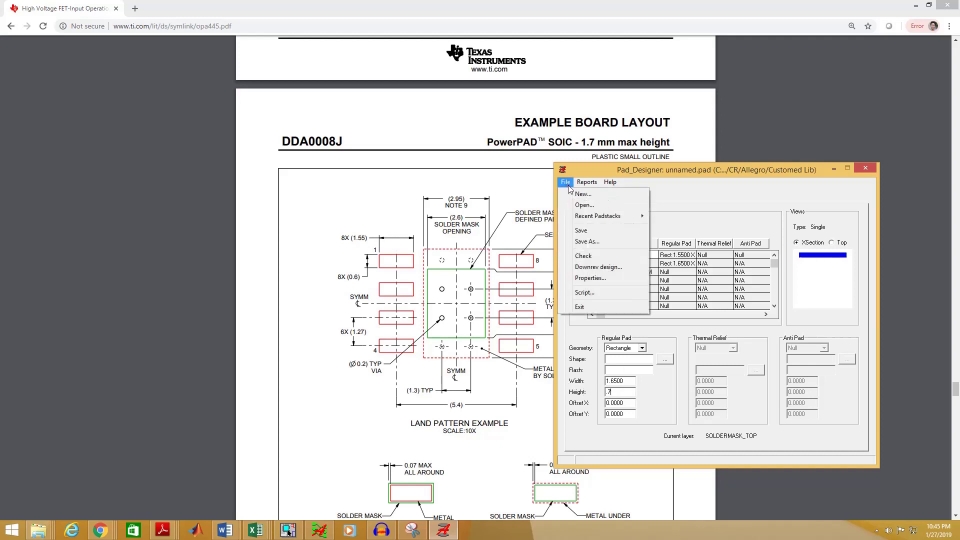
click(586, 242)
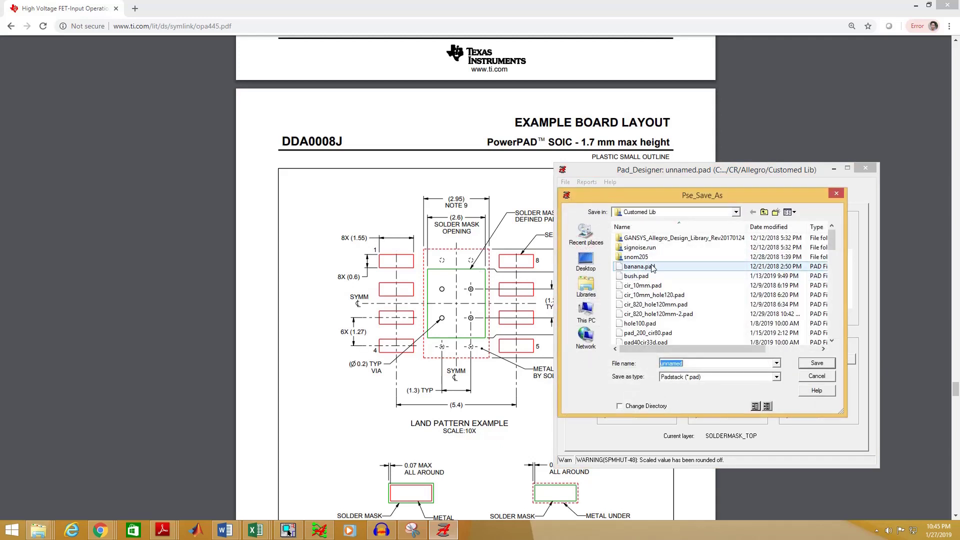
click(585, 287)
double_click(669, 234)
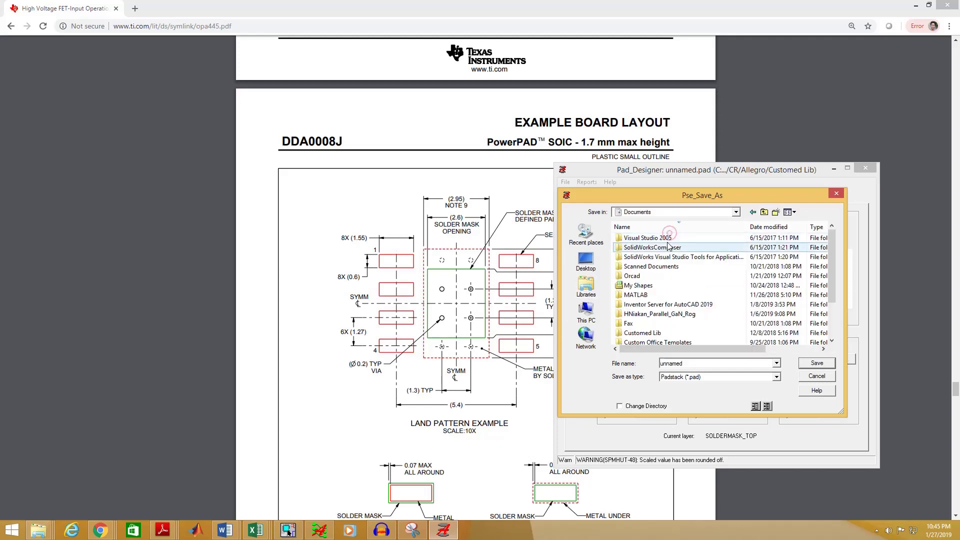
click(637, 324)
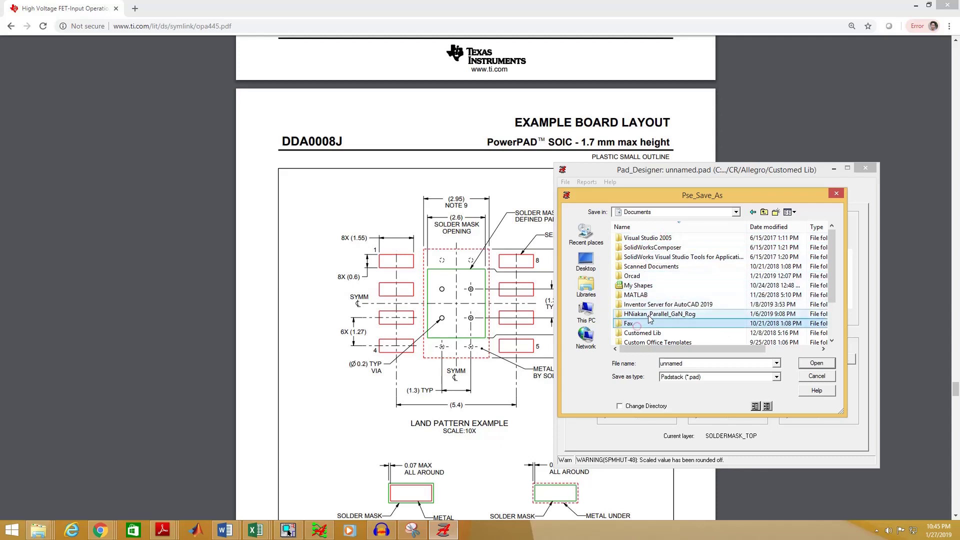
scroll(650, 319, down, 2)
double_click(650, 304)
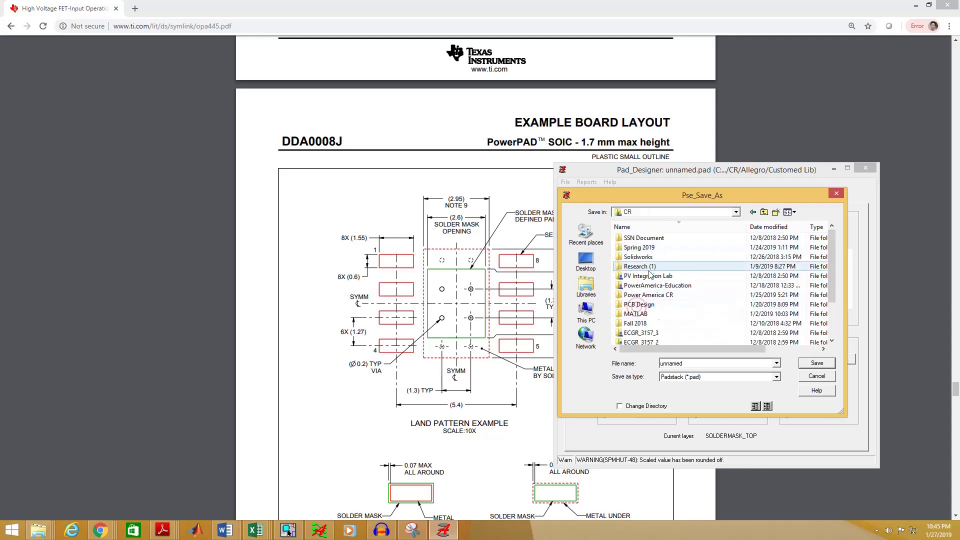
click(644, 323)
scroll(645, 320, down, 2)
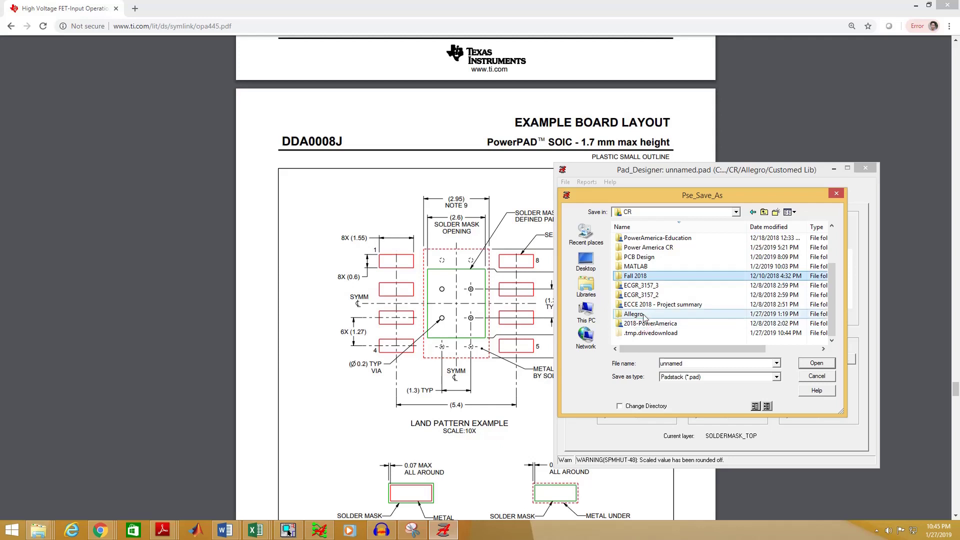
double_click(644, 314)
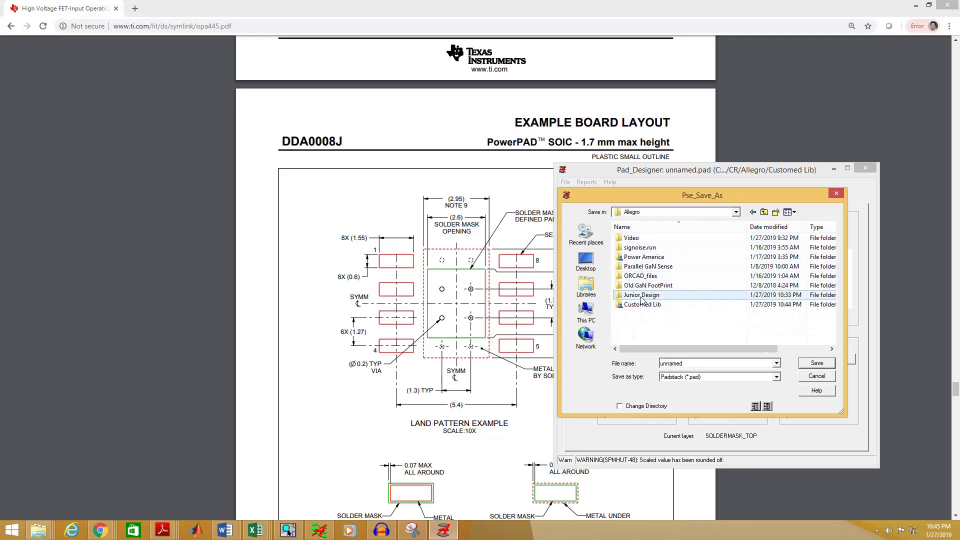
double_click(642, 299)
double_click(634, 257)
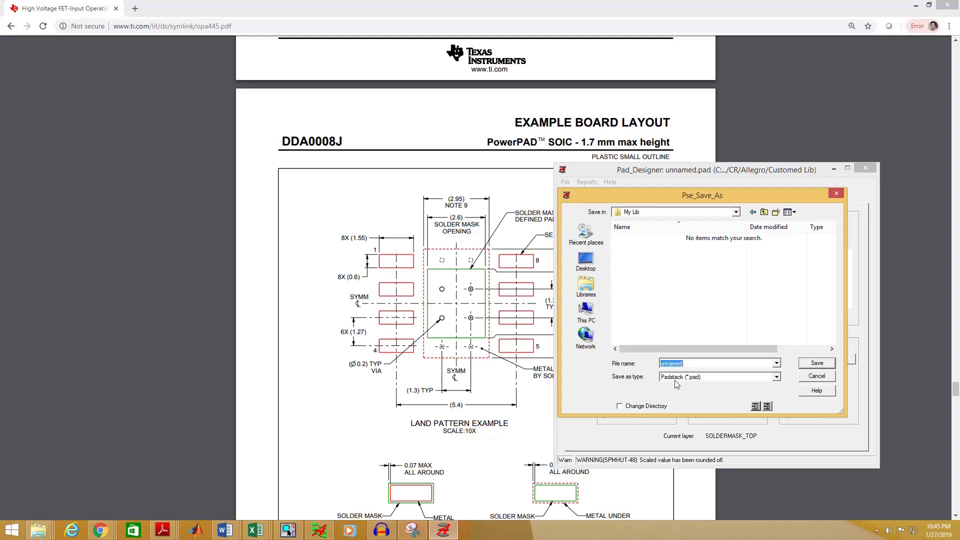
Save the padstack as pad1 in the chosen folder and close Pad Designer.
text(pad1)
click(816, 363)
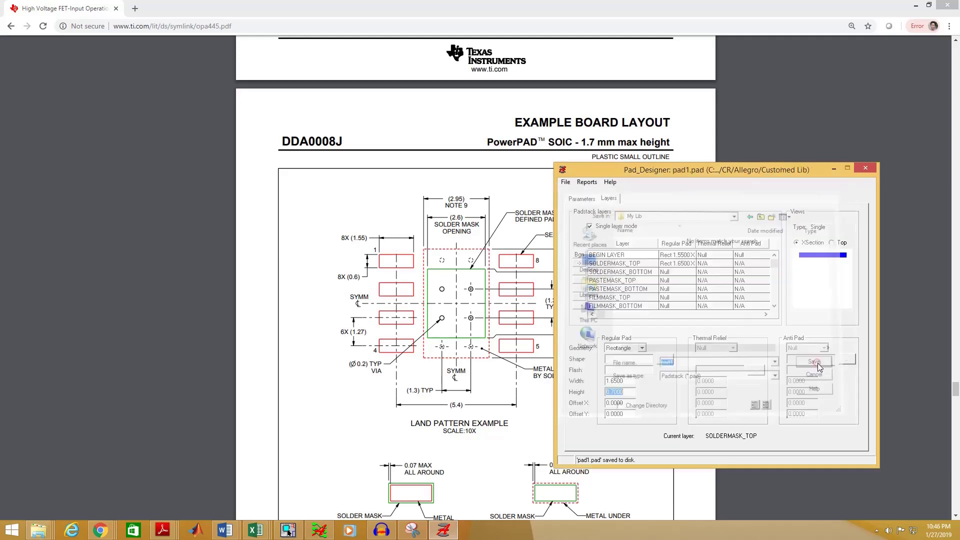
click(865, 170)
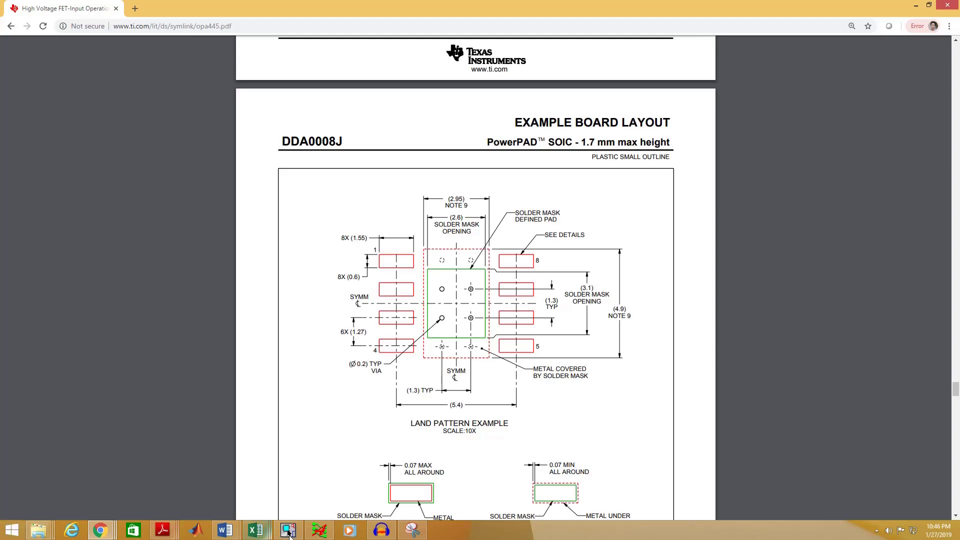
Switch to Allegro PCB Designer, maximize it and open the Library path settings in the user preferences.
click(318, 533)
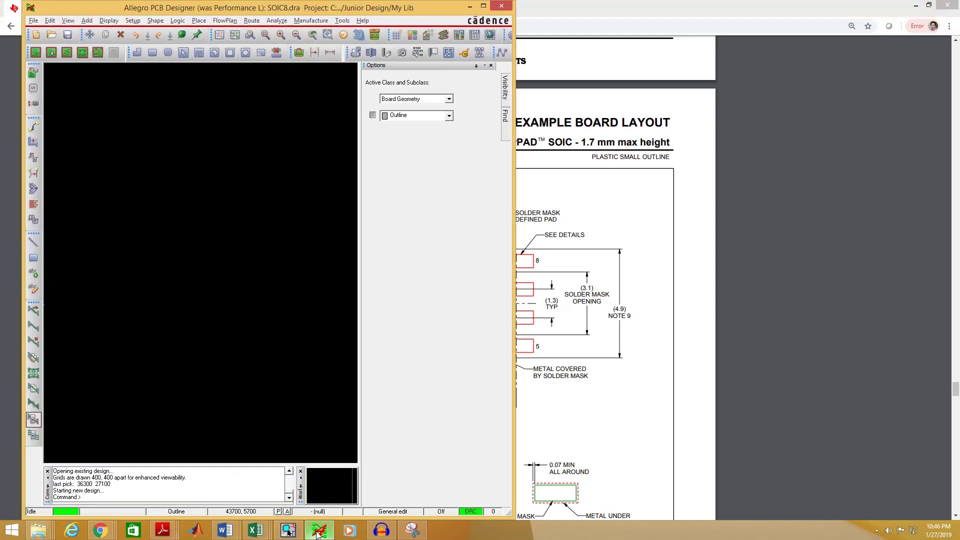
click(483, 6)
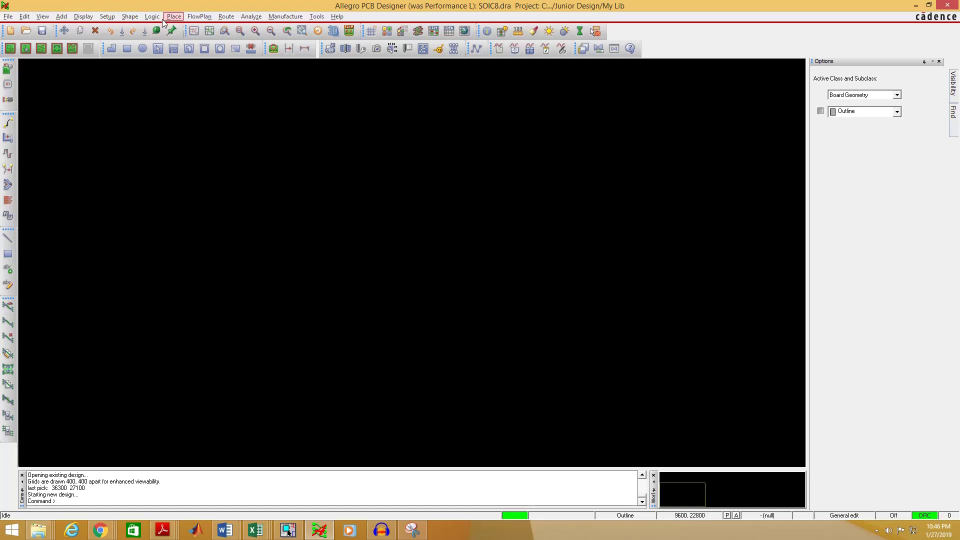
click(109, 17)
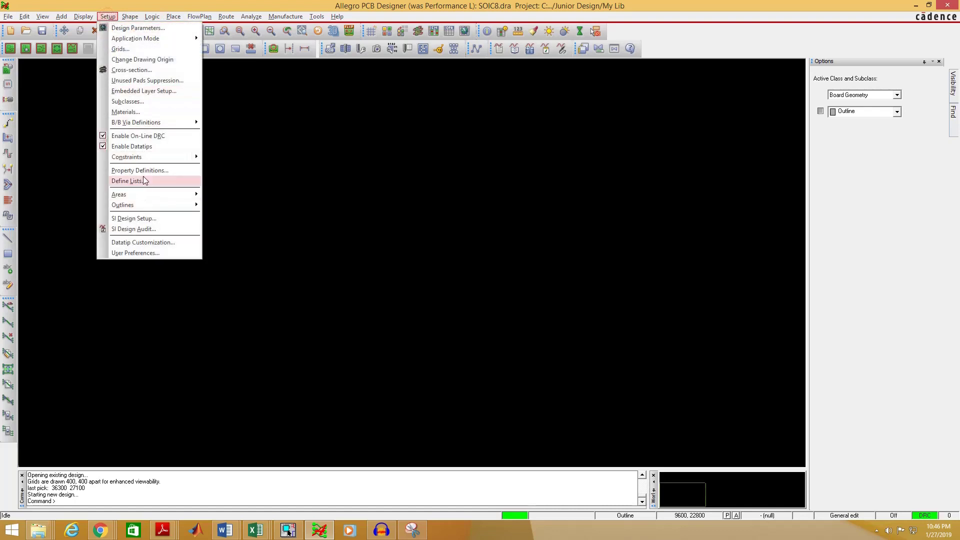
click(133, 253)
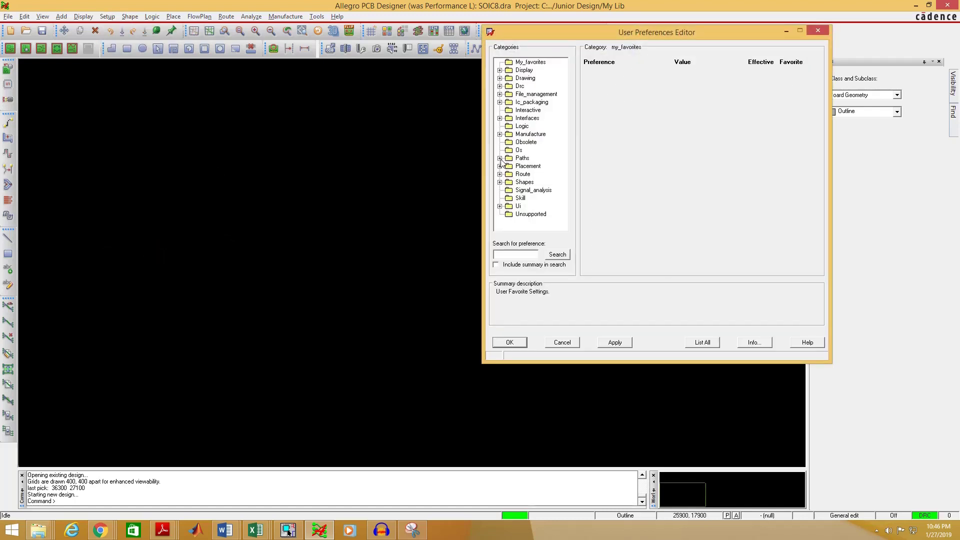
click(499, 158)
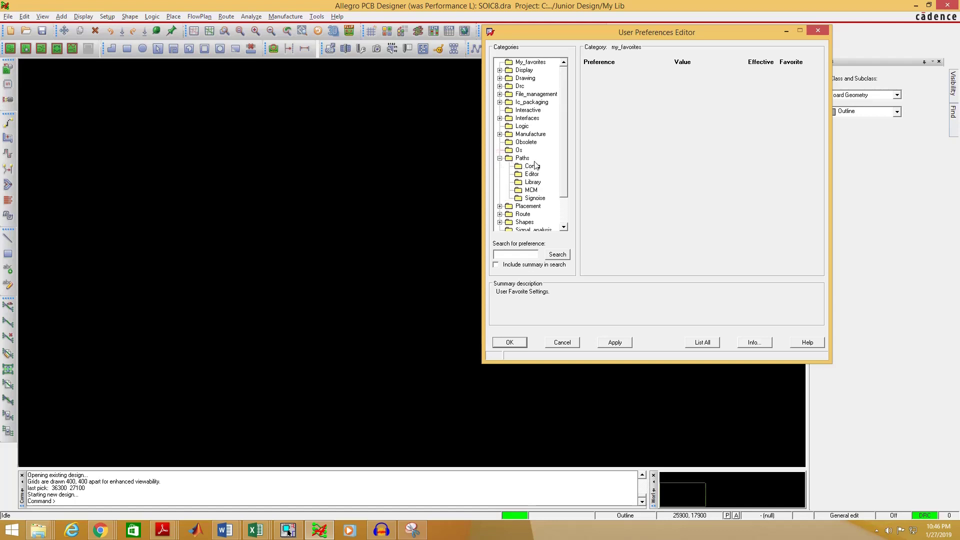
click(533, 182)
click(602, 161)
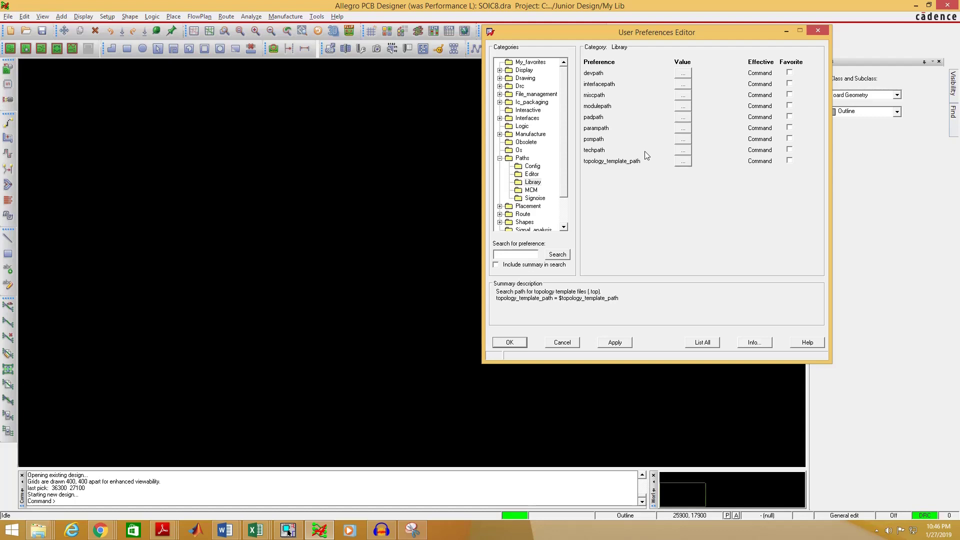
Add the CR/Allegro/Junior Design/My Lib folder as a new directory in the padpath preference.
click(682, 120)
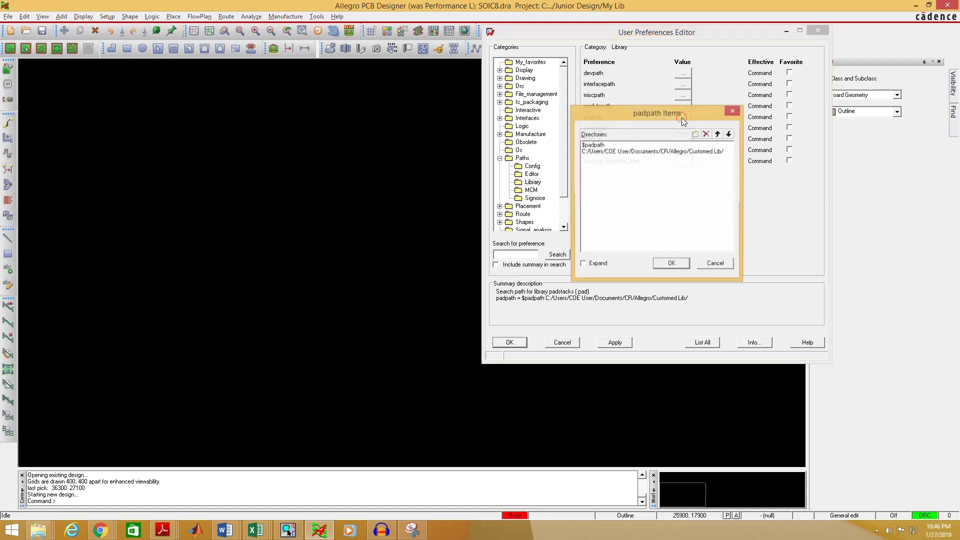
click(695, 157)
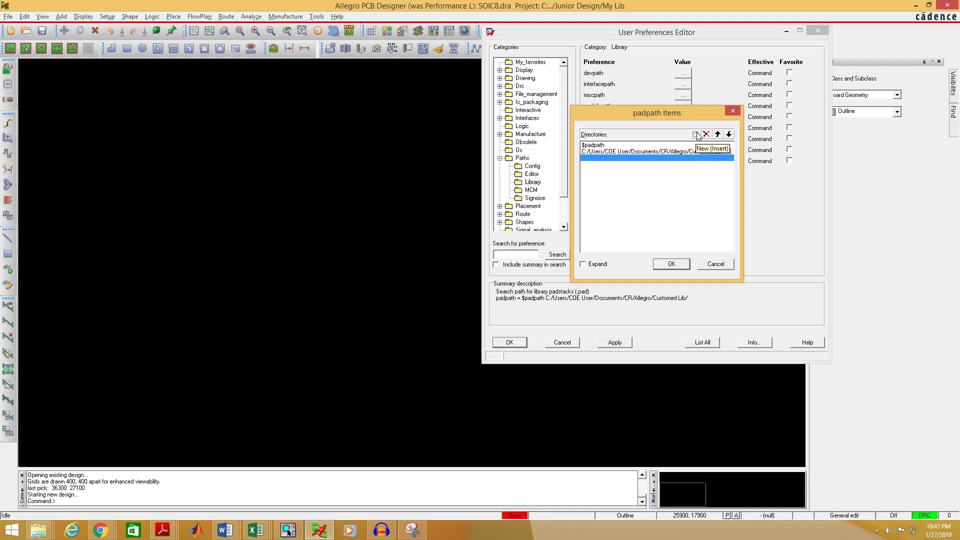
click(695, 134)
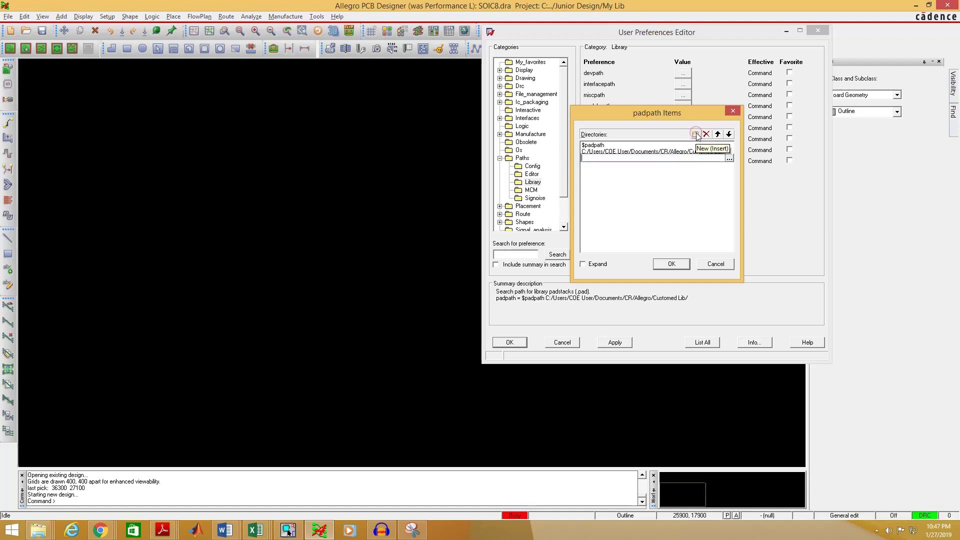
click(728, 158)
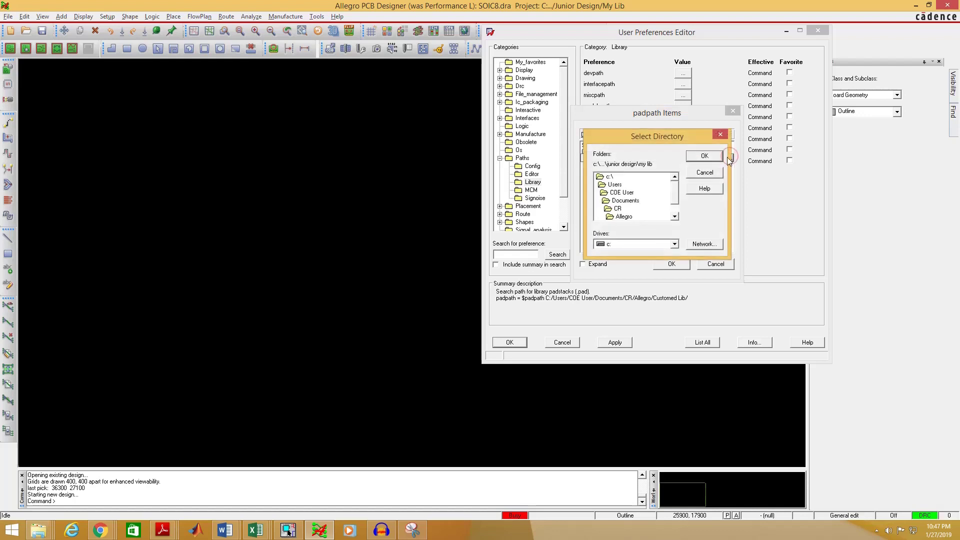
scroll(674, 188, down, 1)
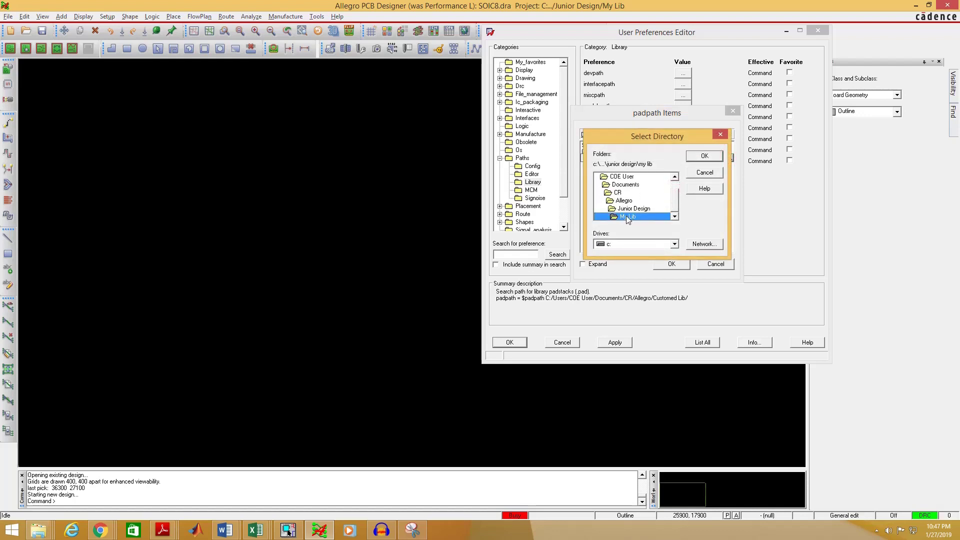
click(704, 157)
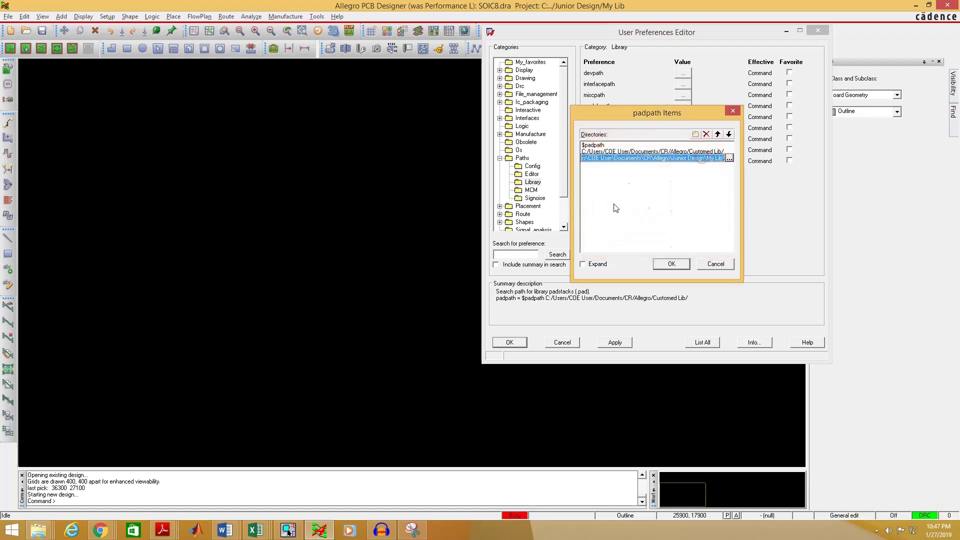
click(670, 200)
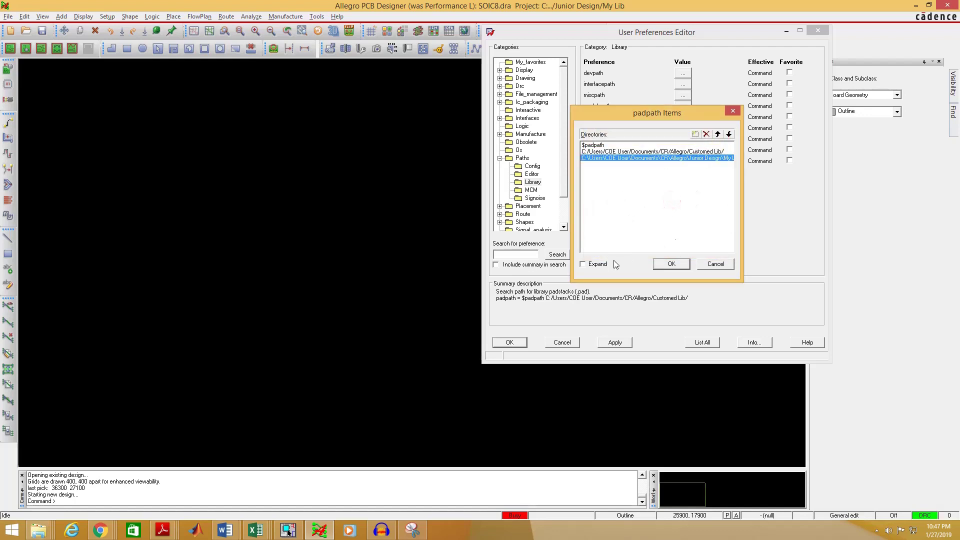
click(671, 264)
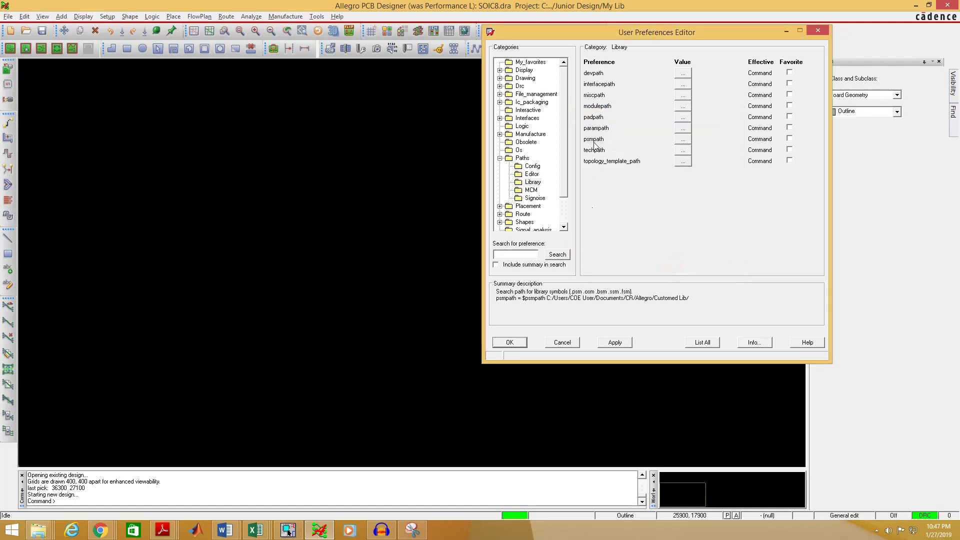
Add the CR/Allegro/Junior Design/My Lib folder as a new directory in the psmpath preference.
click(681, 141)
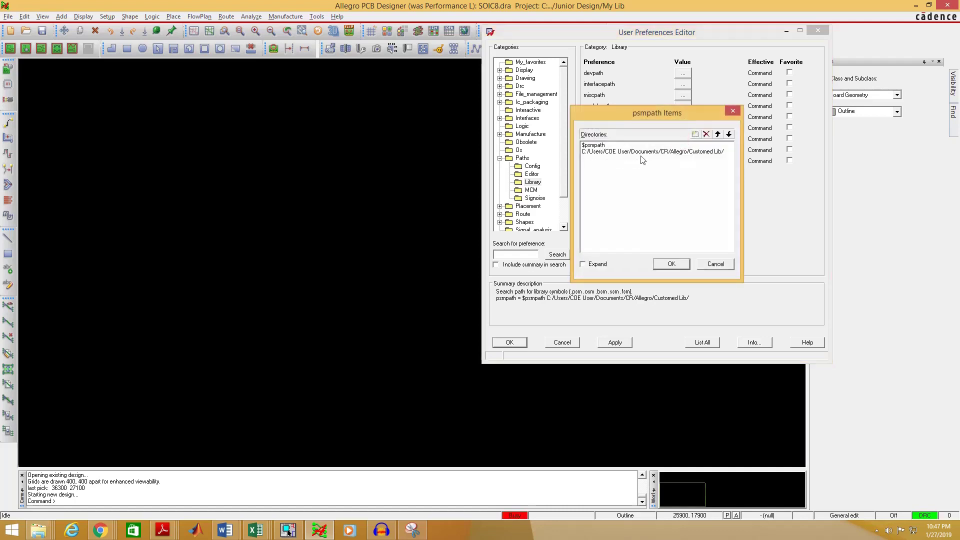
click(694, 134)
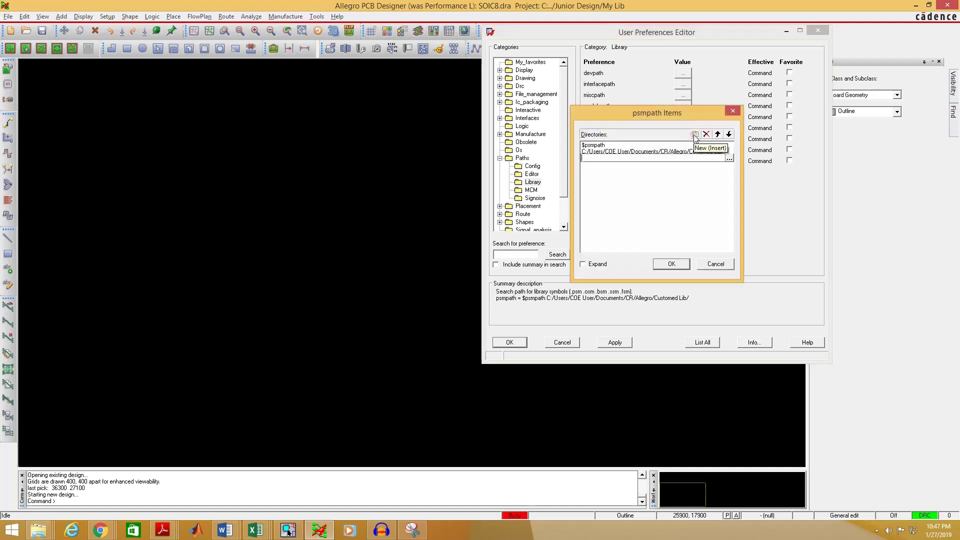
click(729, 159)
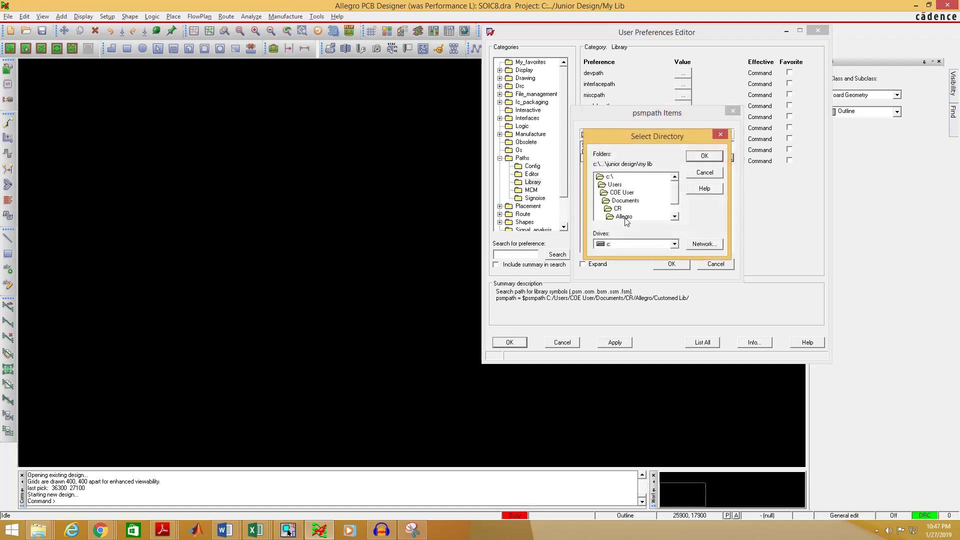
double_click(620, 208)
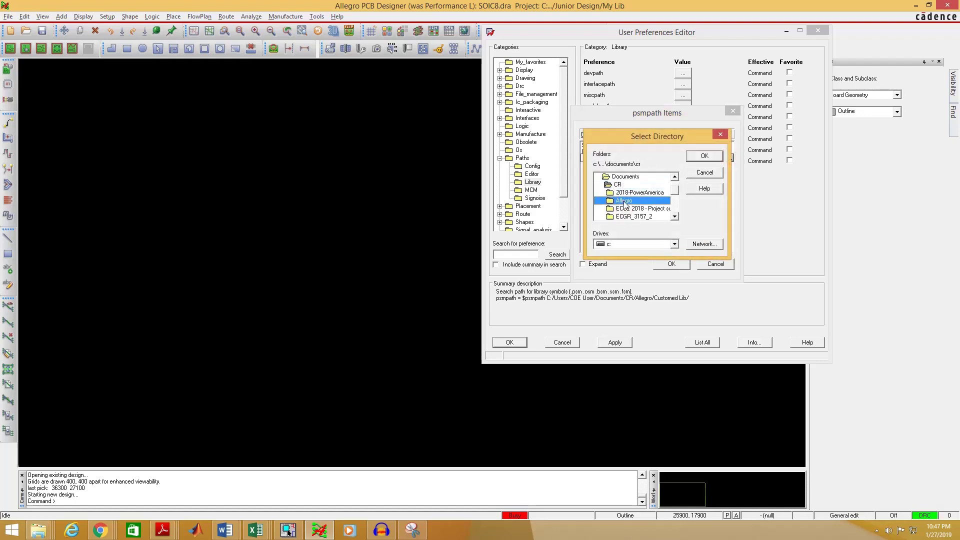
double_click(625, 202)
double_click(625, 201)
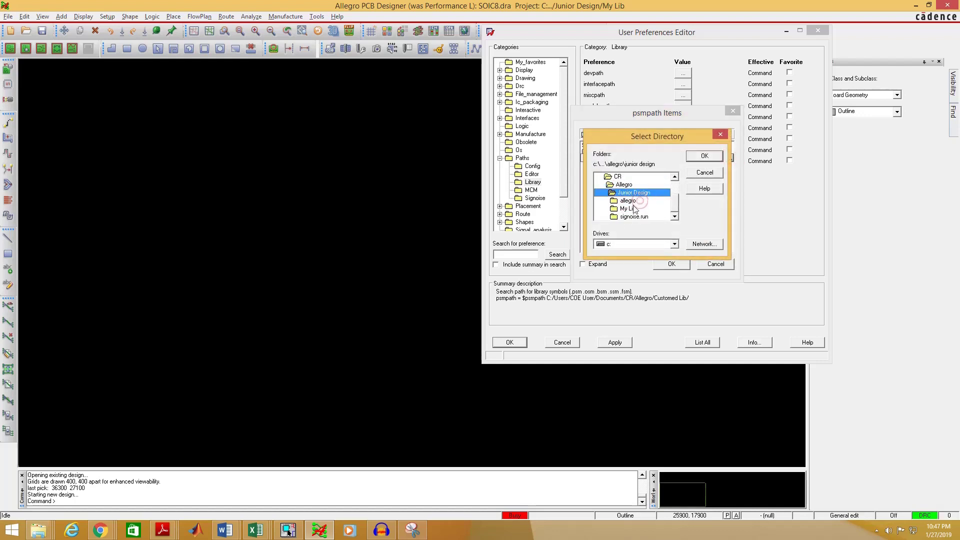
double_click(629, 210)
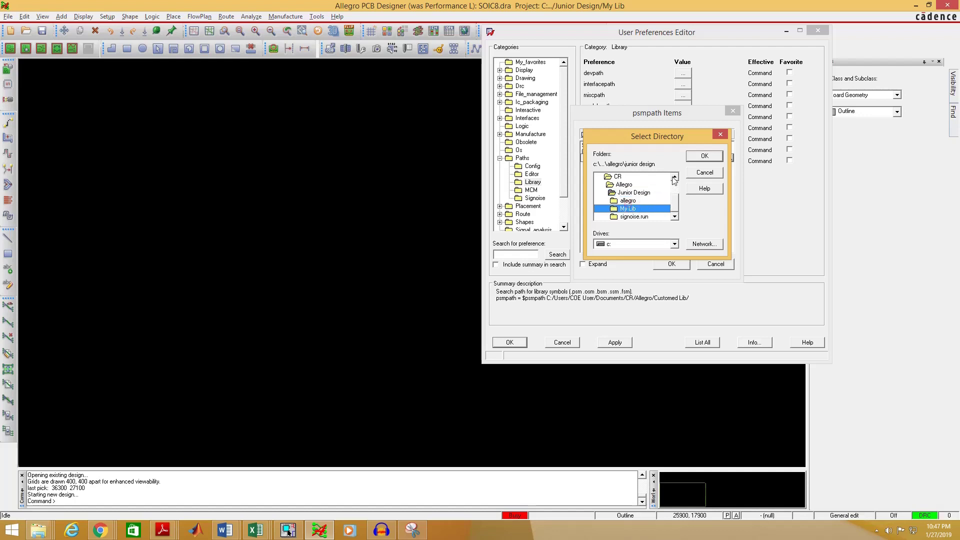
click(704, 157)
click(671, 264)
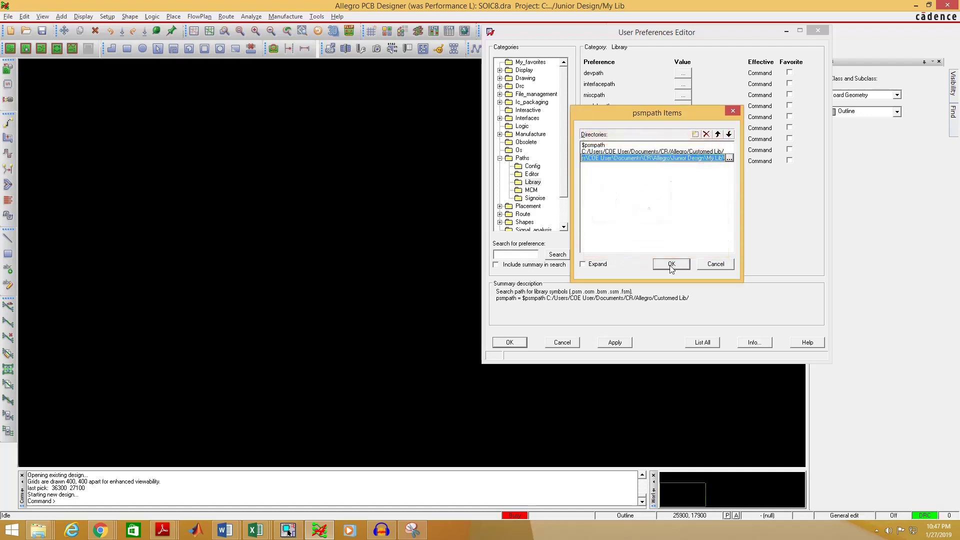
Check the directory lists of padpath and psmpath for the My Lib folder and accept the user preferences.
click(624, 160)
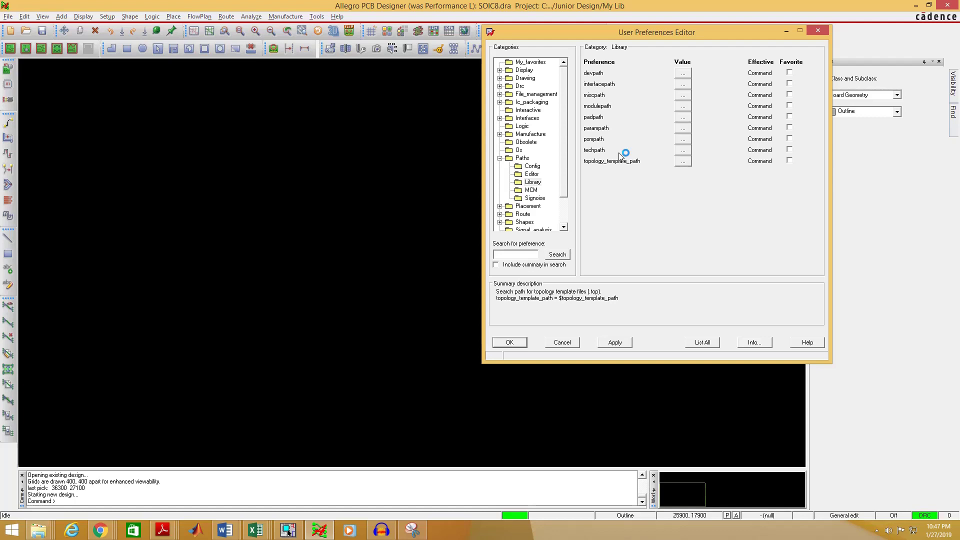
click(613, 137)
click(611, 118)
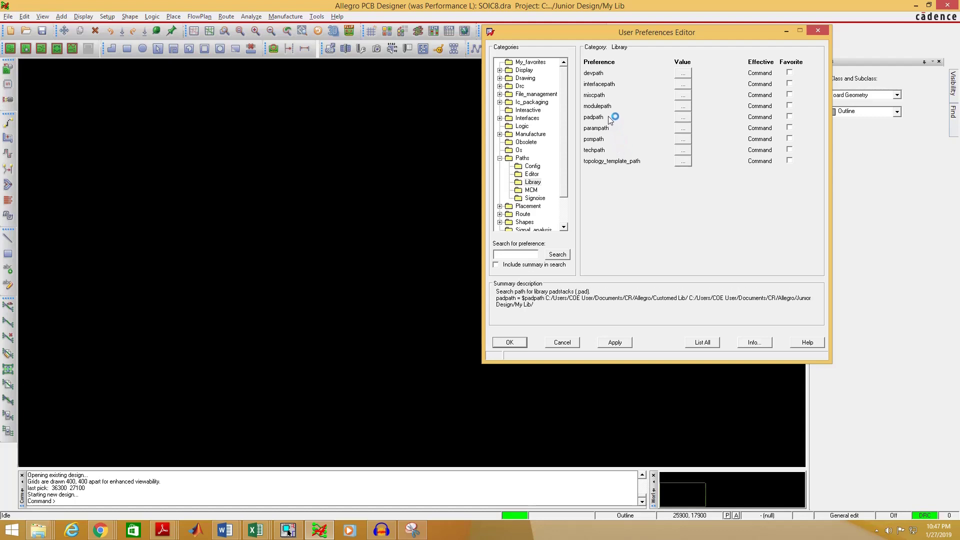
click(683, 117)
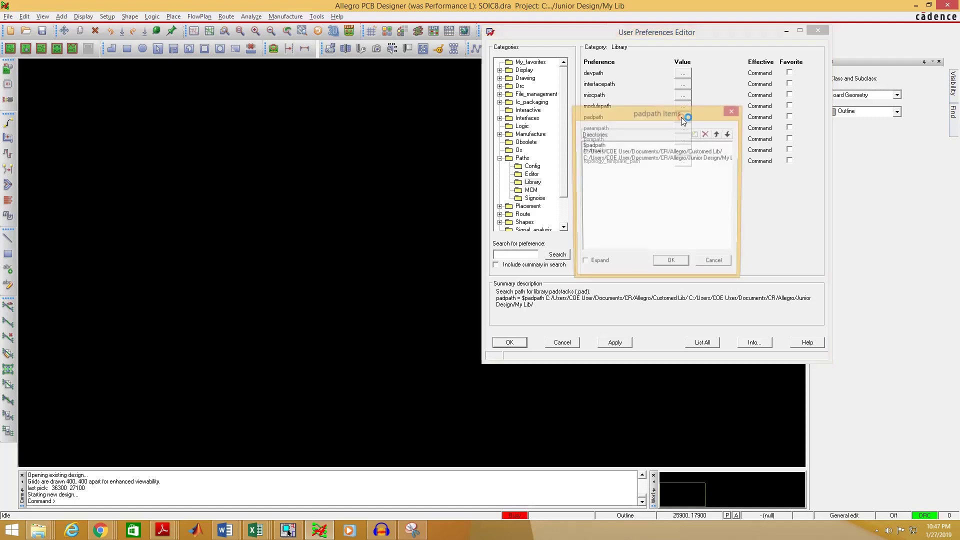
click(730, 109)
click(599, 132)
click(596, 139)
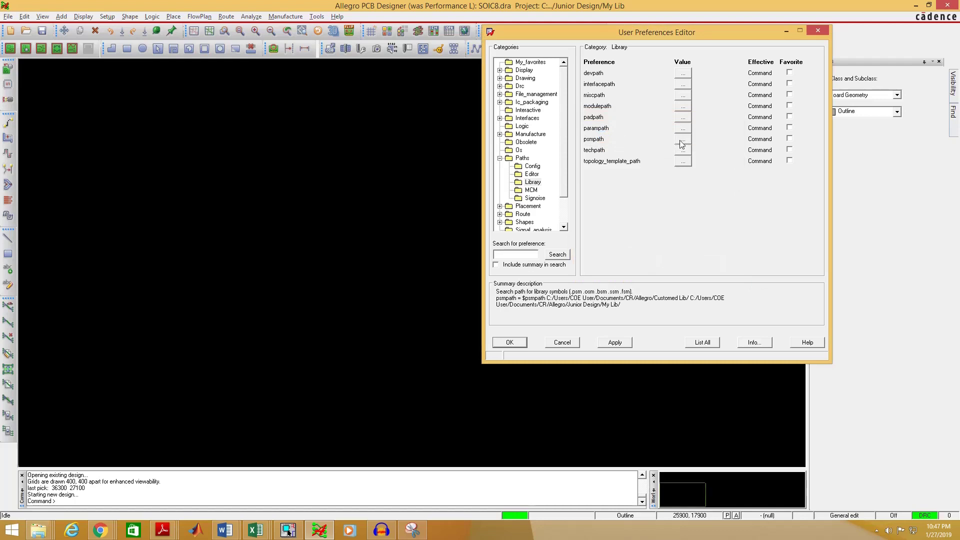
click(683, 139)
click(733, 110)
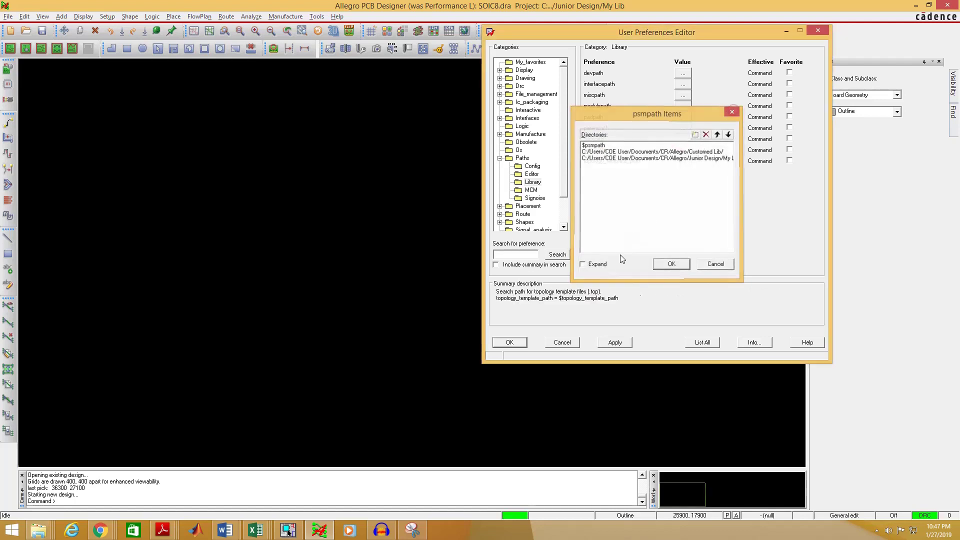
click(509, 342)
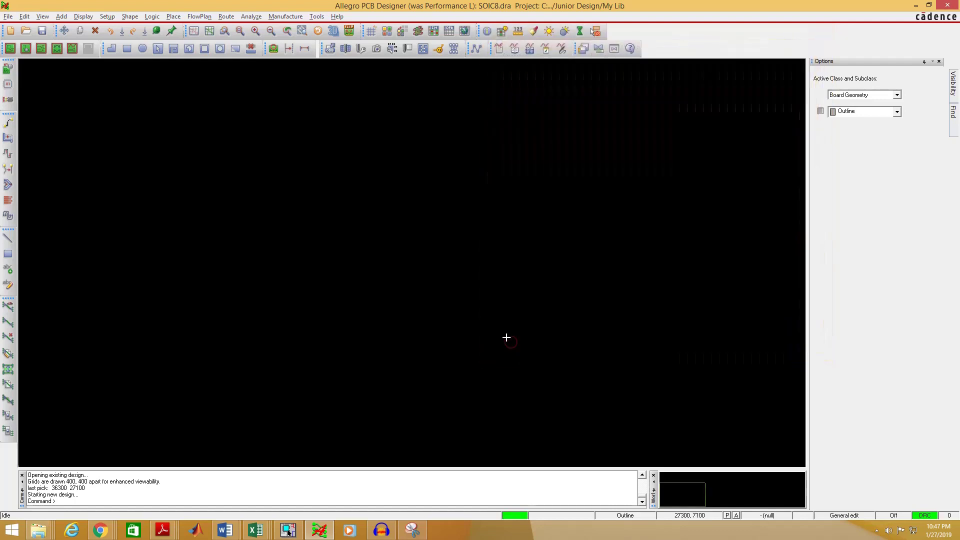
Start a new drawing of type Package symbol (wizard), discarding the changes to the open SOIC8.dra.
click(8, 16)
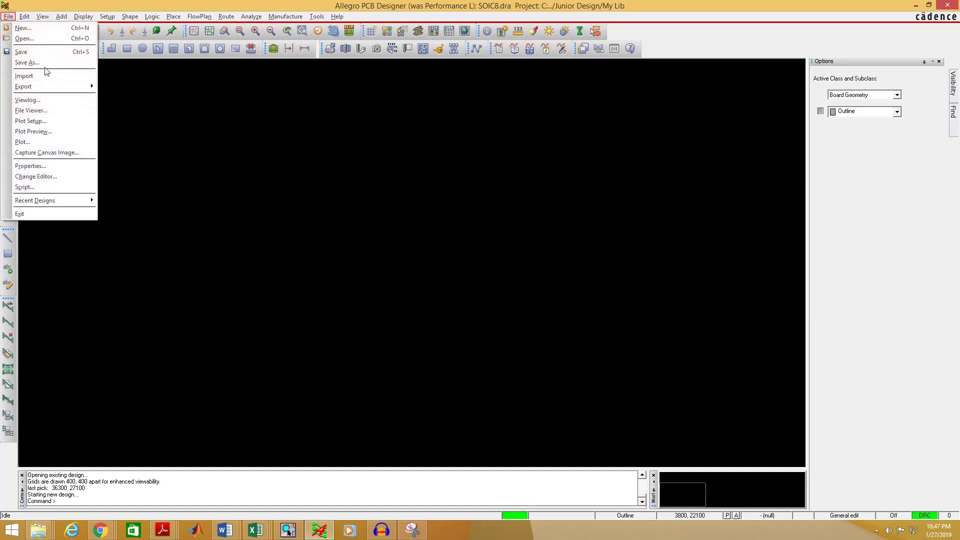
click(23, 28)
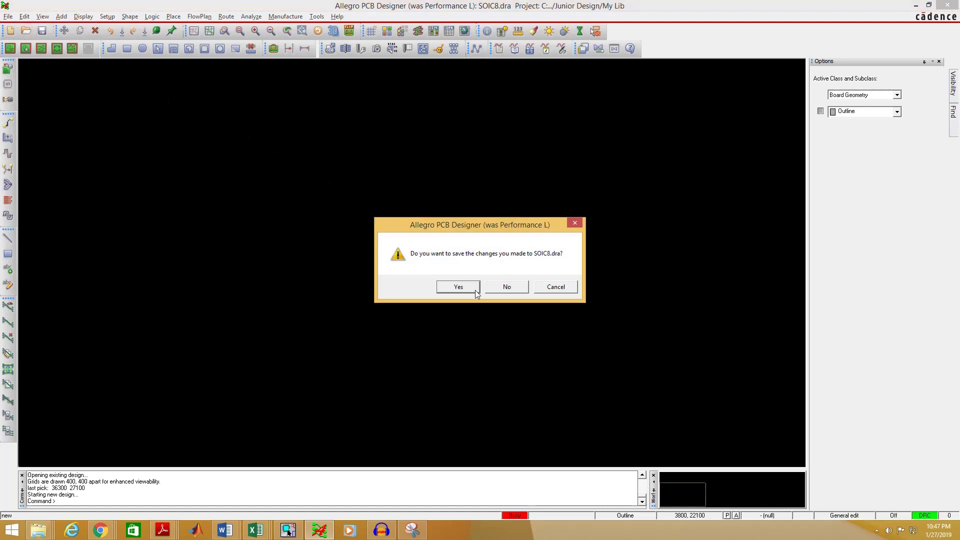
click(507, 288)
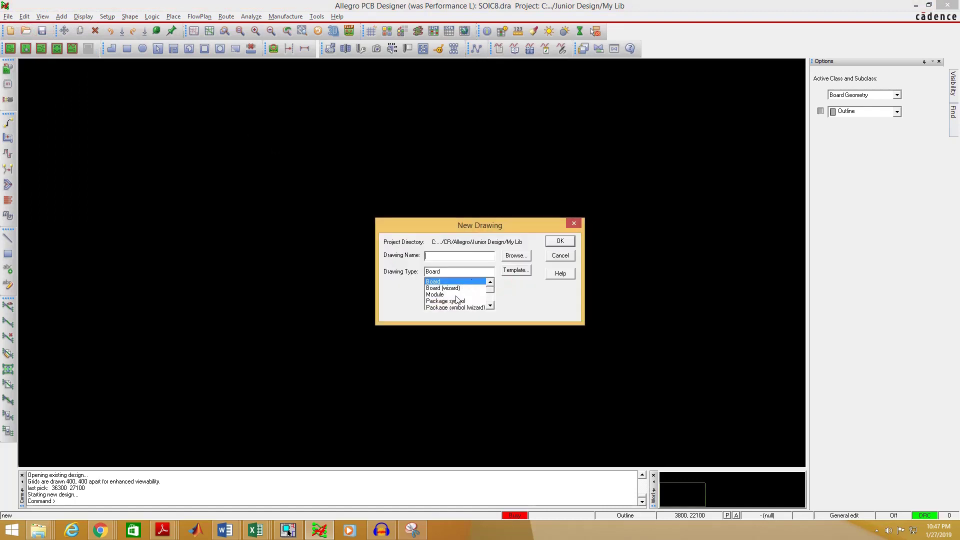
click(451, 308)
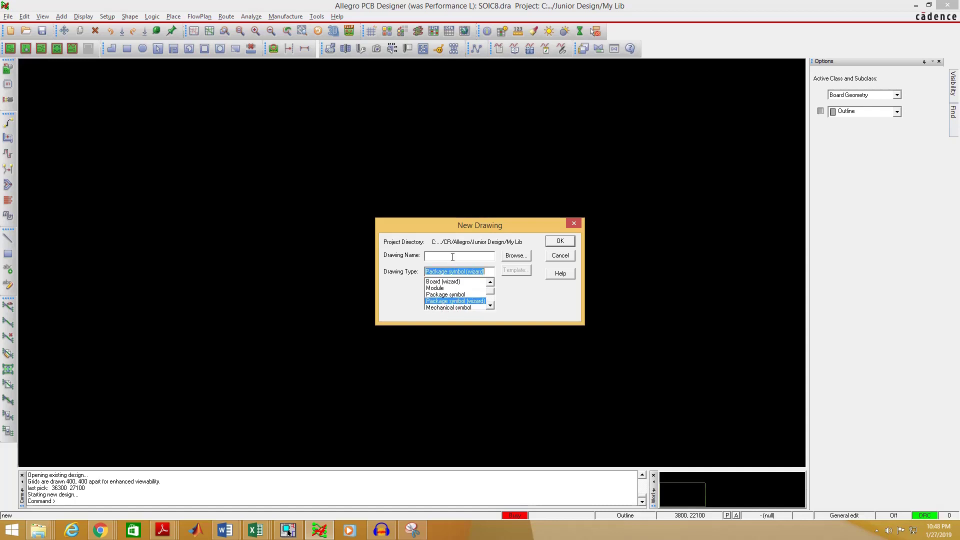
Choose the Junior Design/My Lib folder for the new drawing and name it SOIC8.dra.
click(515, 255)
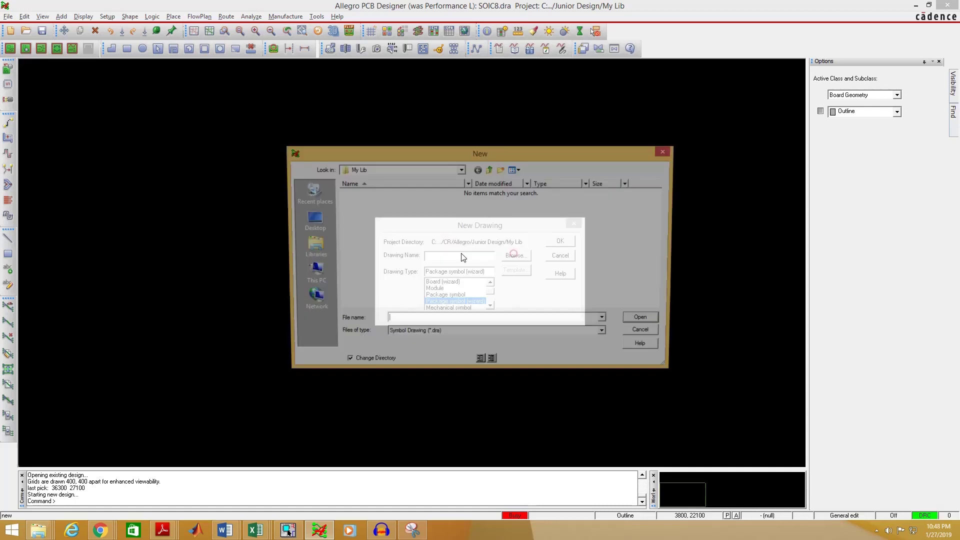
click(489, 171)
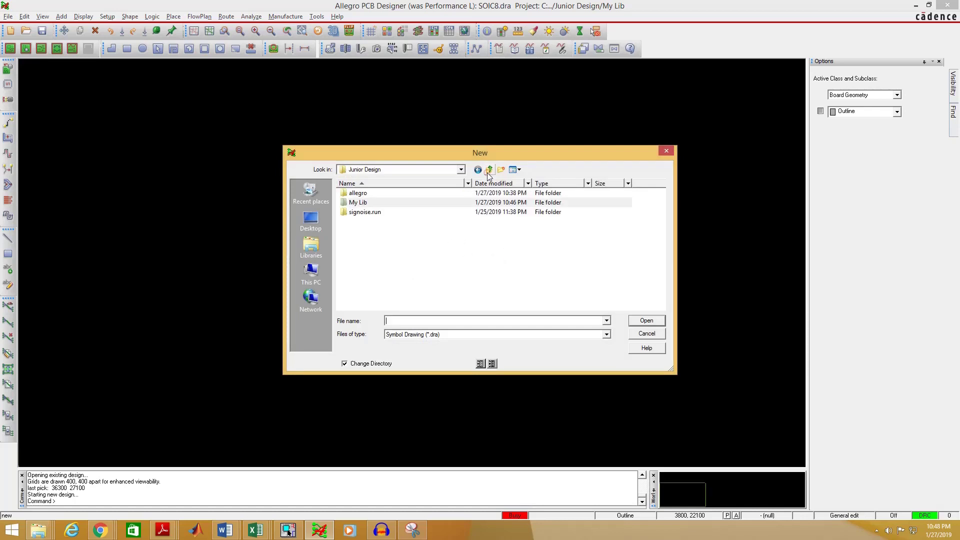
double_click(358, 203)
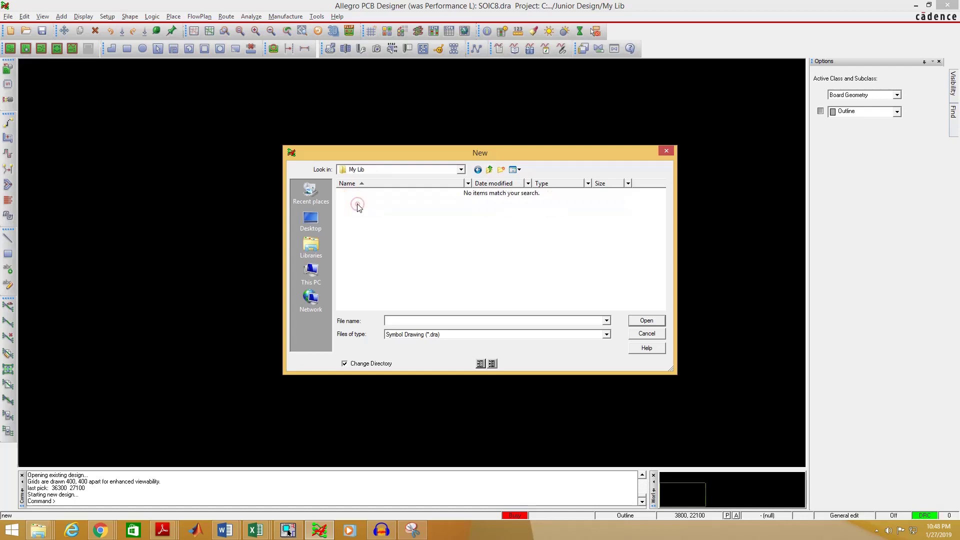
click(645, 322)
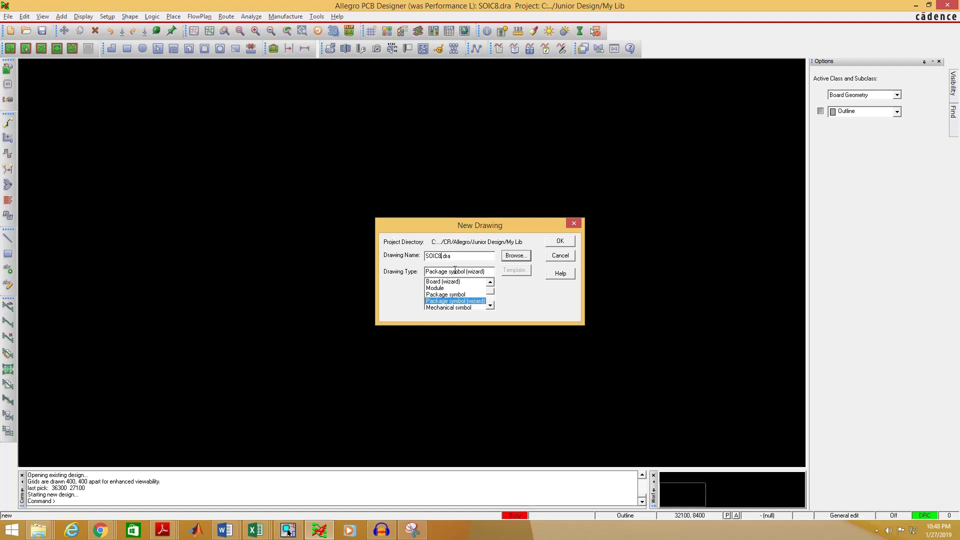
Create the new SOIC8.dra drawing, preview the wizard's package types and choose SOIC.
click(560, 242)
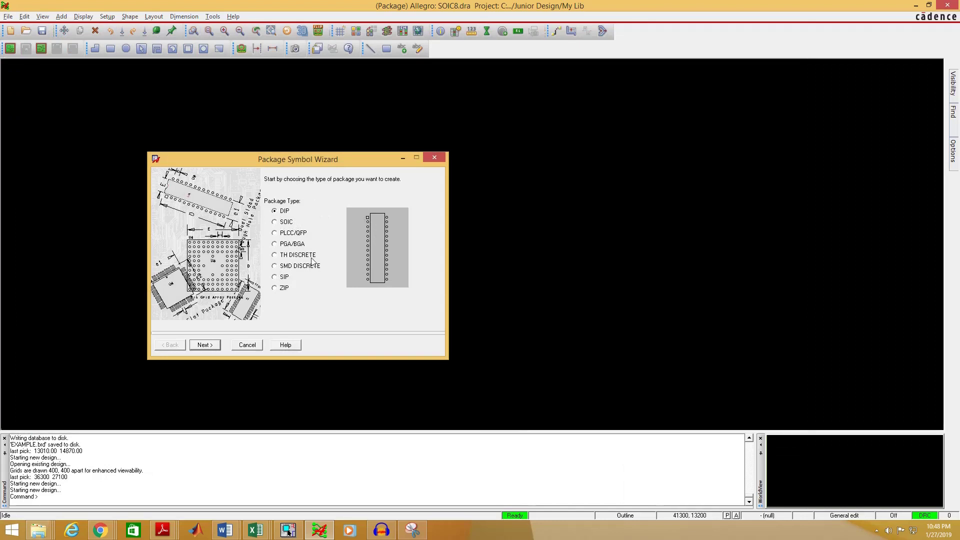
click(275, 222)
click(275, 233)
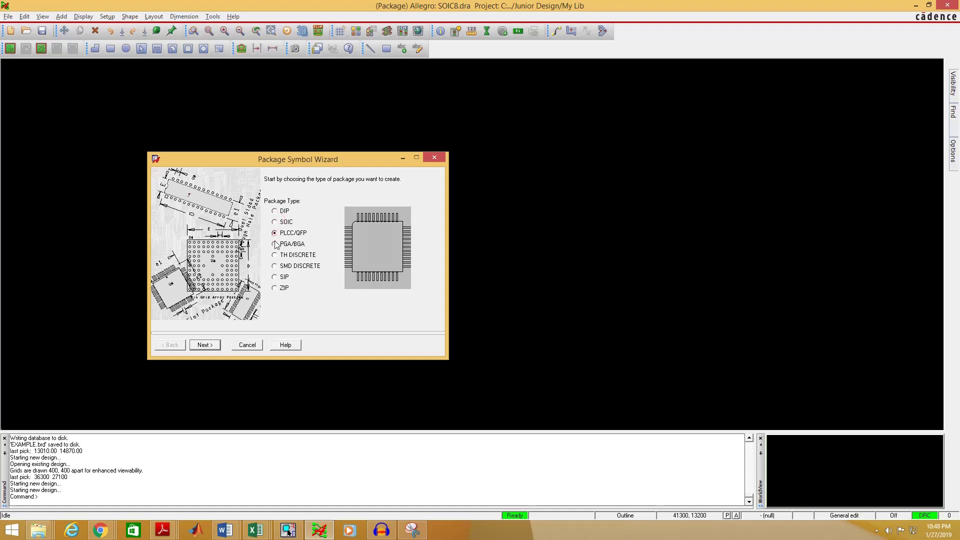
click(274, 244)
click(274, 255)
click(274, 266)
click(274, 277)
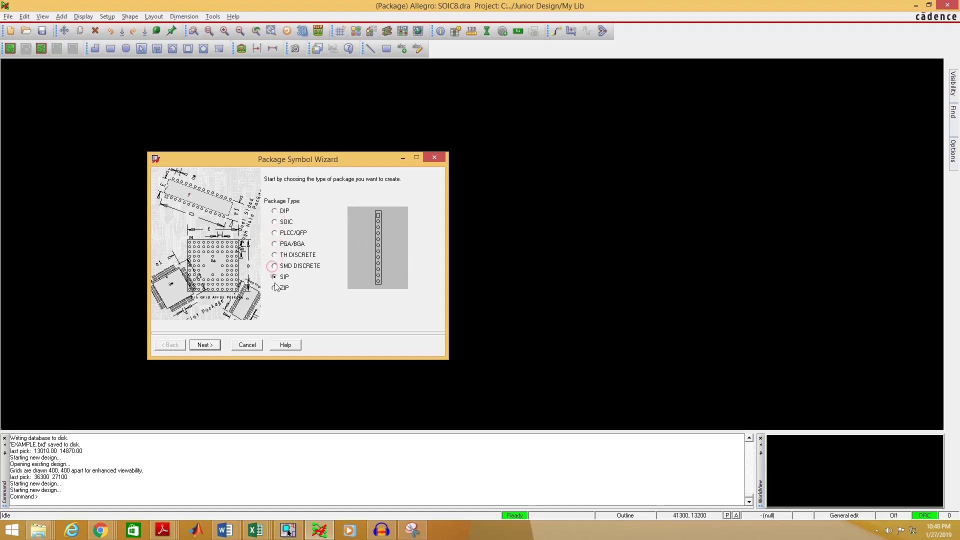
click(274, 288)
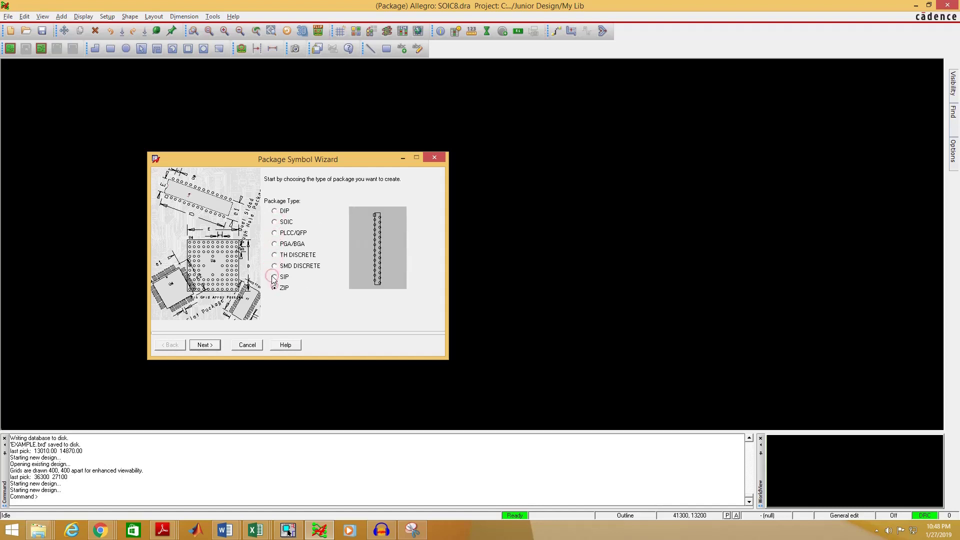
click(274, 211)
click(275, 222)
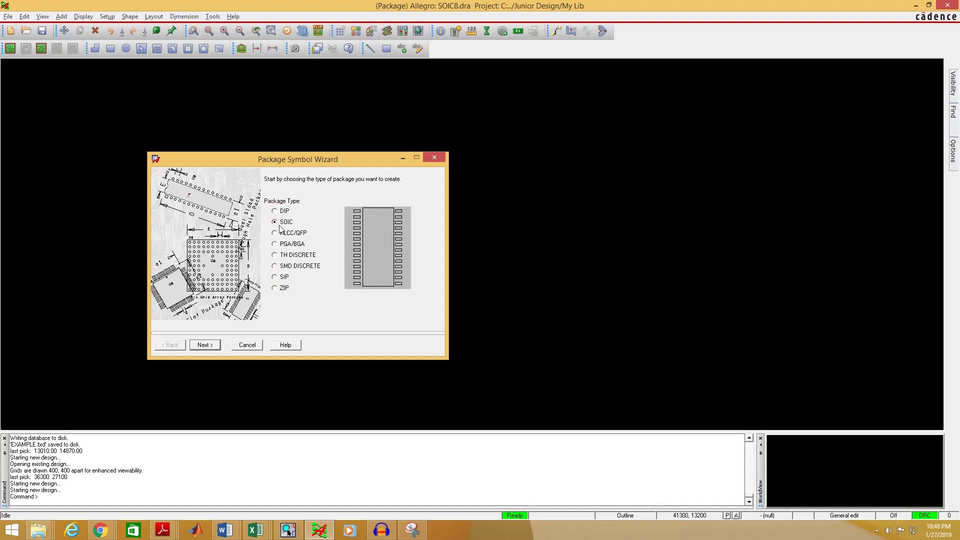
click(205, 345)
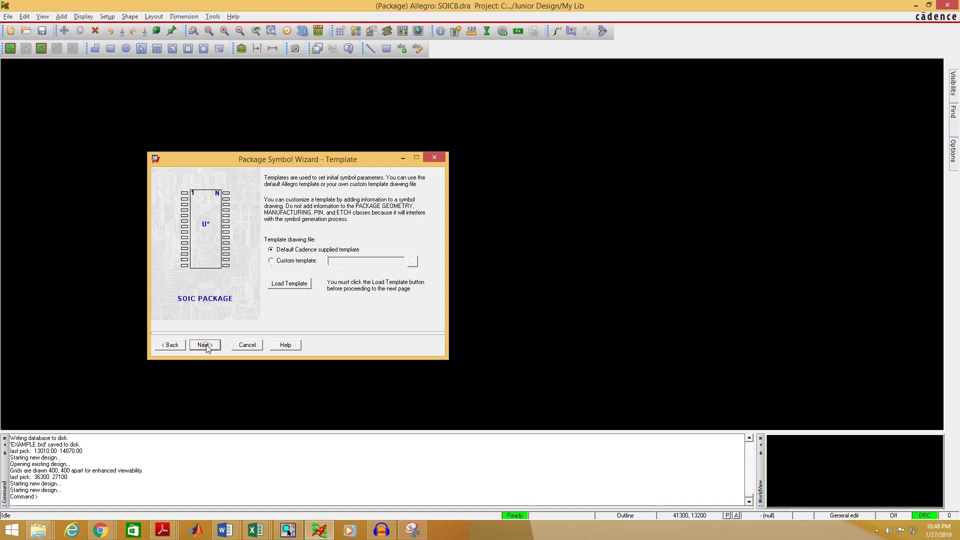
Load the default Cadence supplied template and set both the wizard's dimension units and the package symbol's units to Millimeter.
click(295, 283)
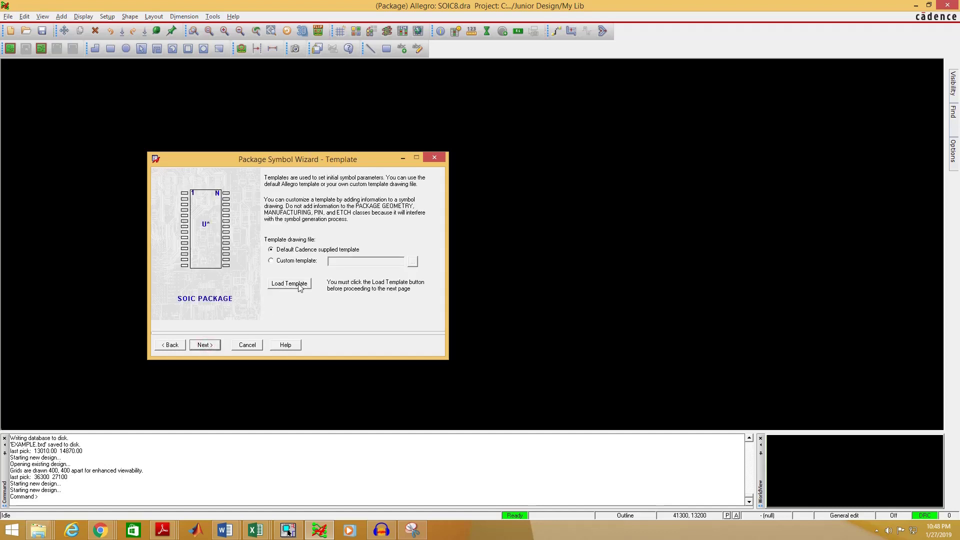
click(204, 345)
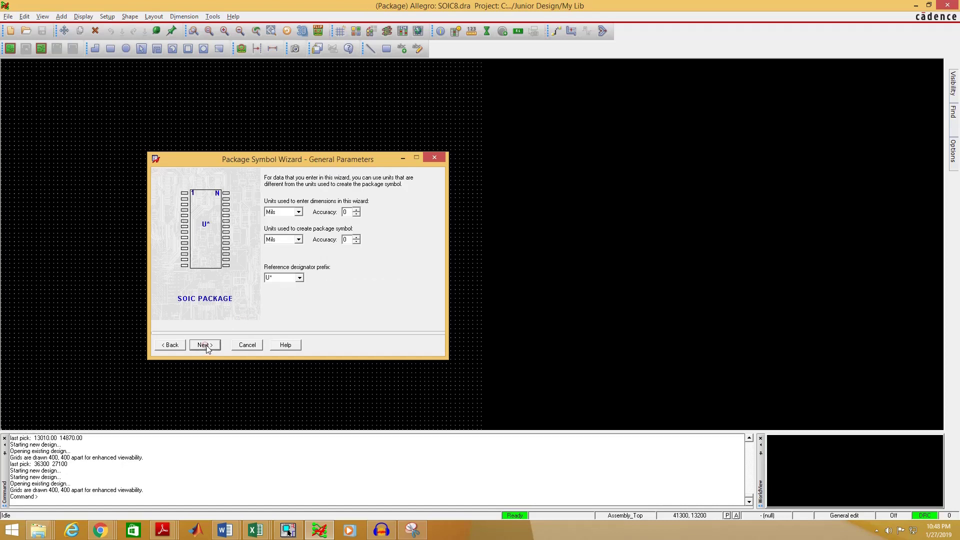
click(289, 216)
click(279, 239)
click(279, 262)
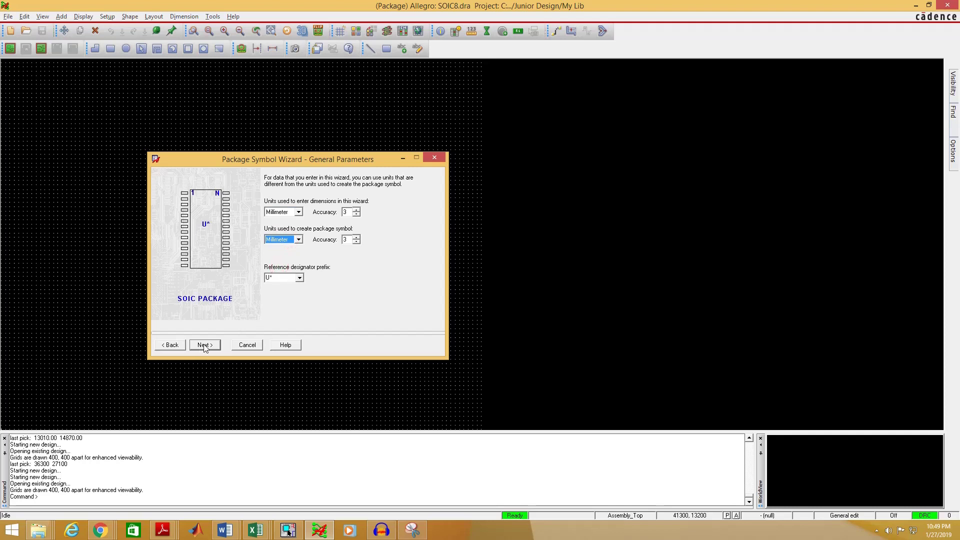
click(204, 345)
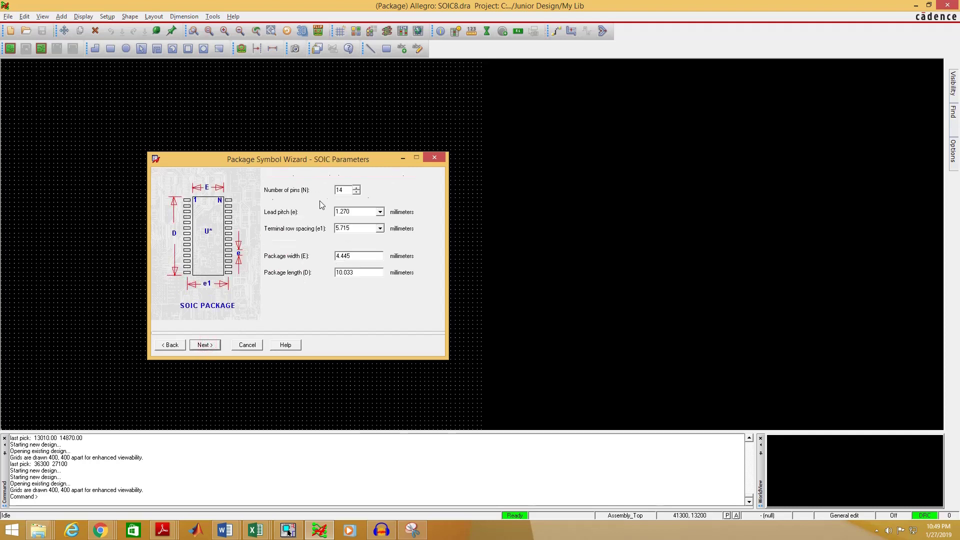
Set the SOIC parameters to 8 pins, 5.4 mm terminal row spacing, 2.95 mm package width and 4.9 mm package length.
double_click(350, 190)
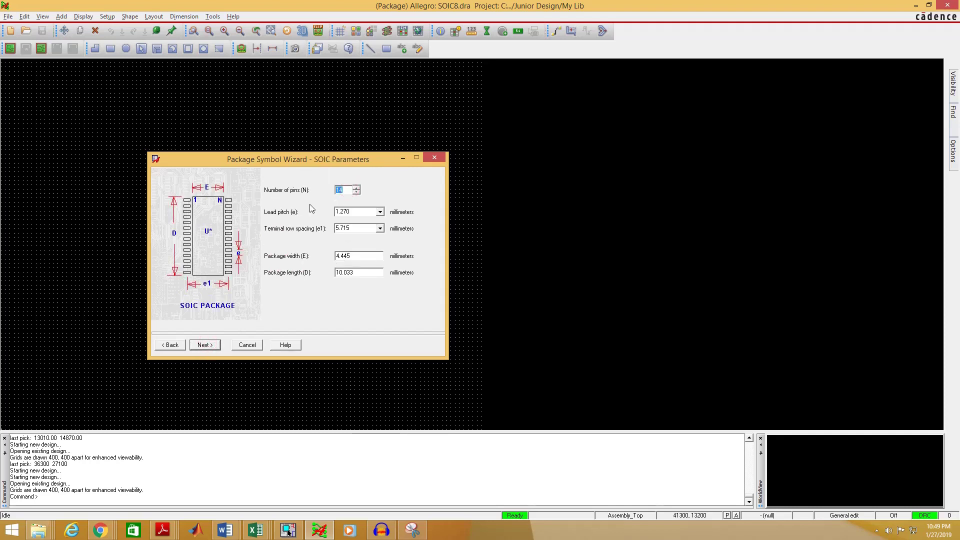
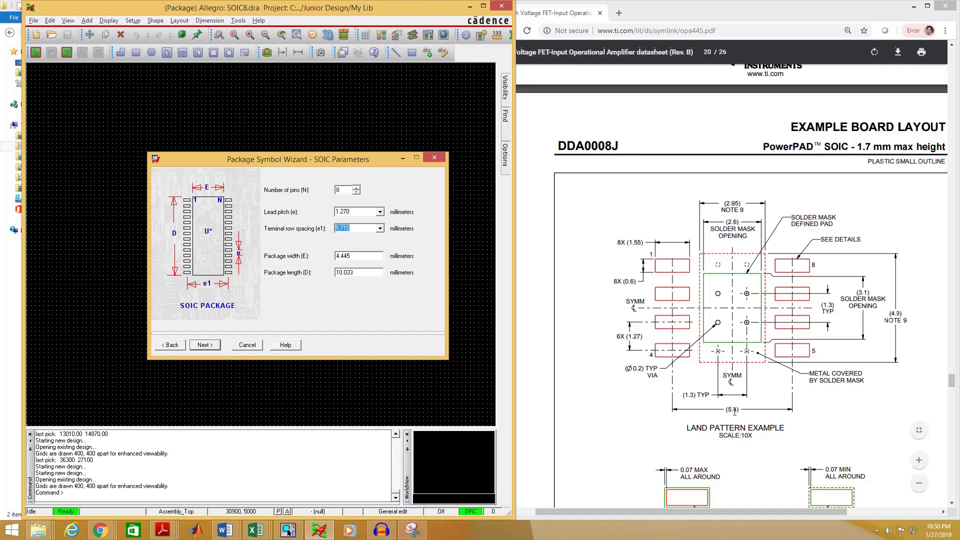
text(5.4)
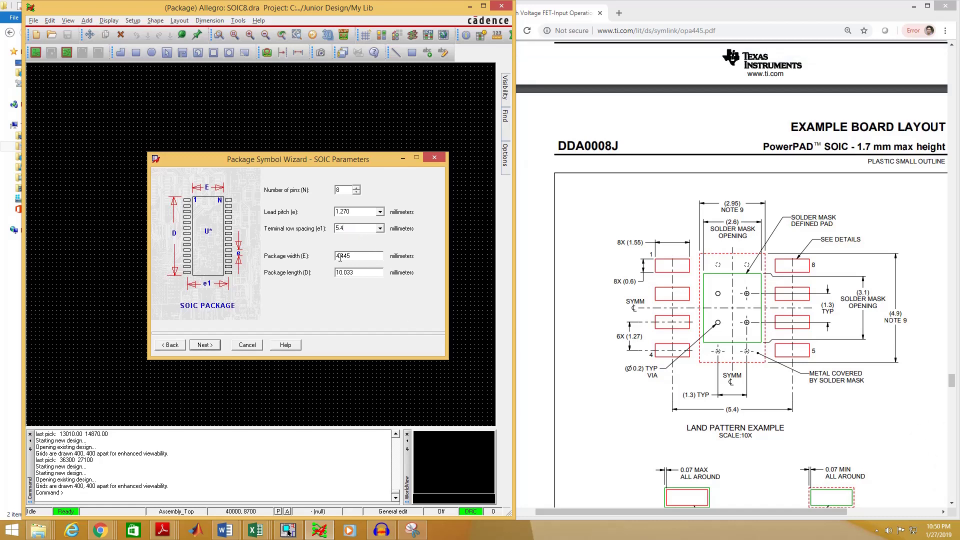
click(354, 257)
double_click(373, 255)
text(2.950)
double_click(362, 270)
mouse_move(930, 455)
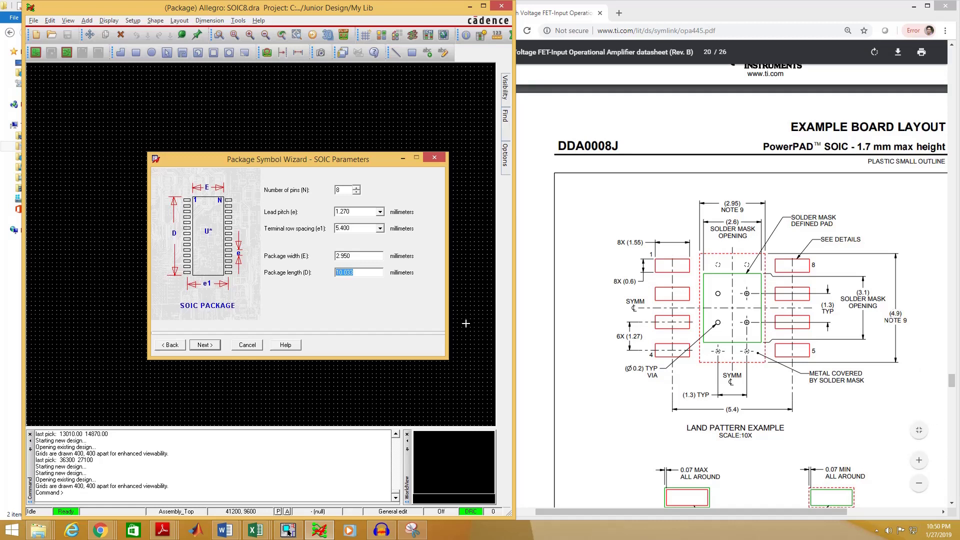
text(4.9)
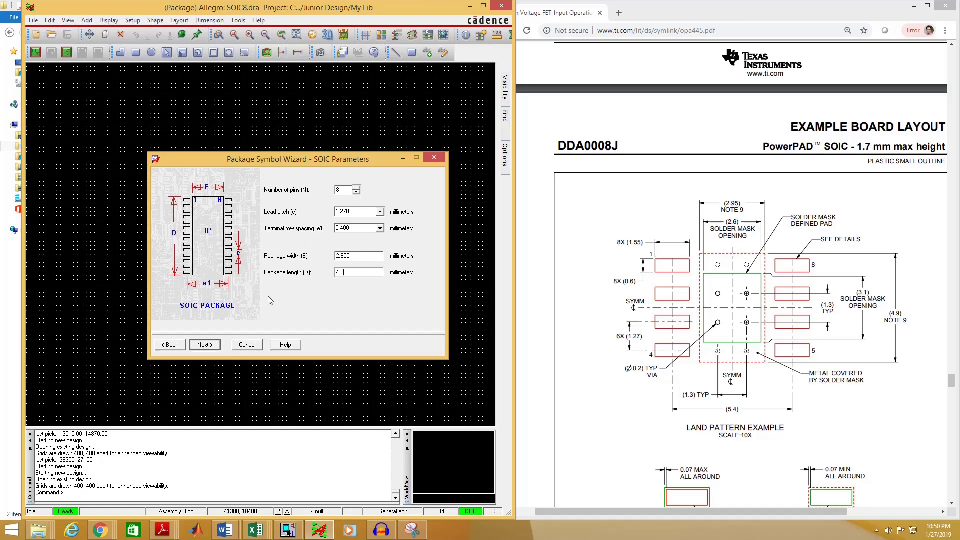
click(206, 346)
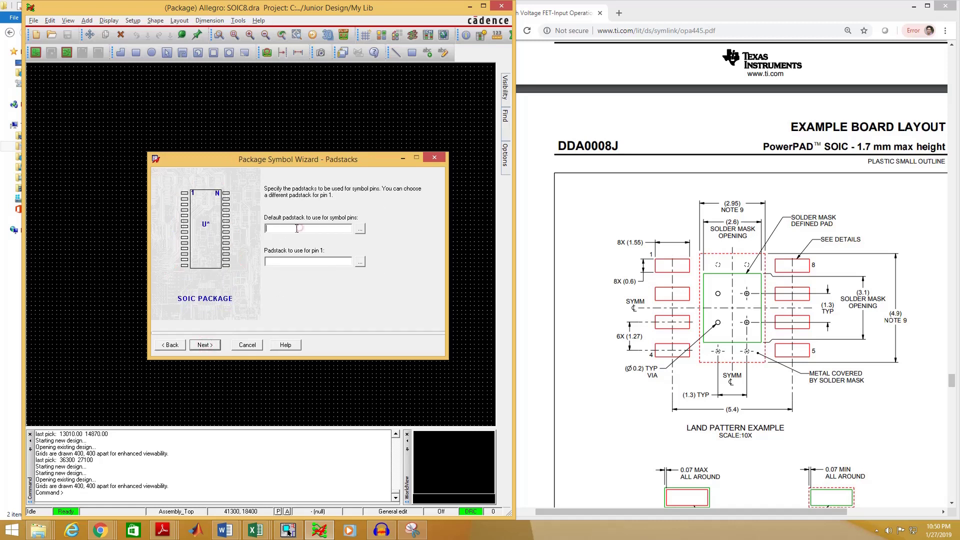
Assign the Pad1 padstack from the library to all symbol pins, including pin 1.
click(359, 230)
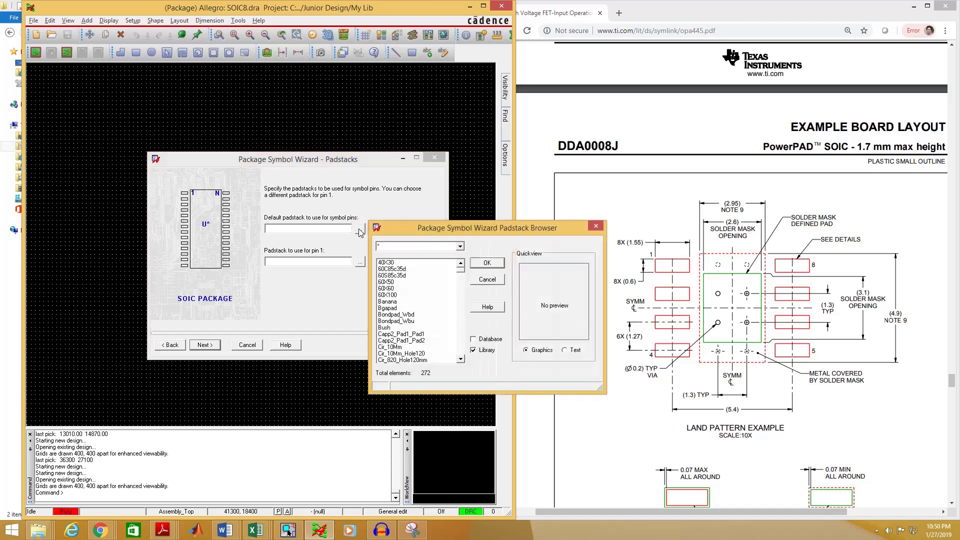
scroll(461, 277, down, 3)
mouse_move(461, 273)
mouse_down()
mouse_move(460, 300)
mouse_move(460, 287)
mouse_up()
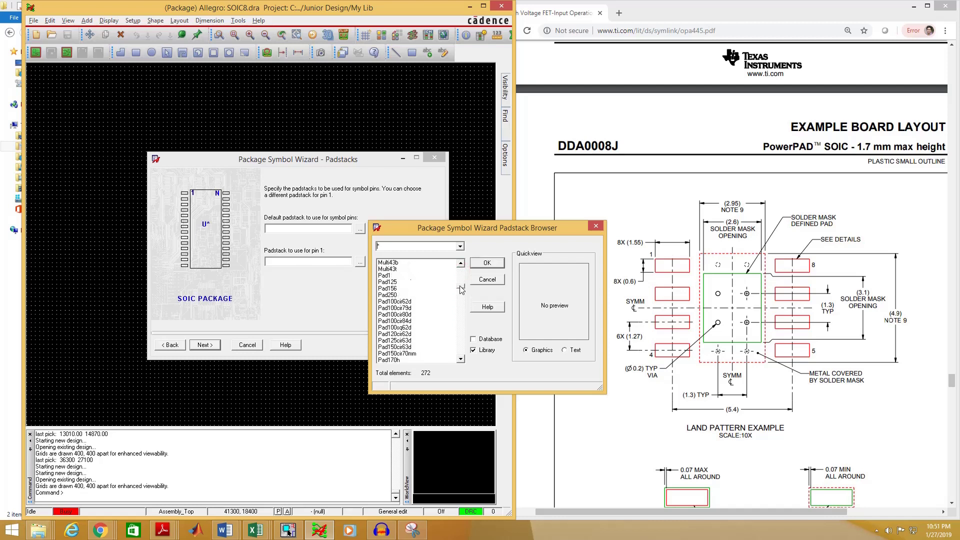
click(385, 275)
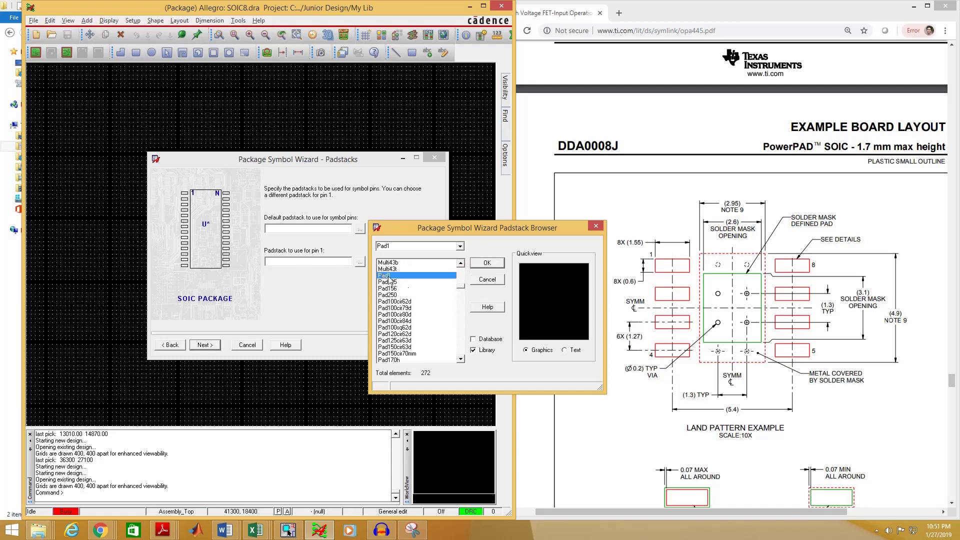
click(486, 263)
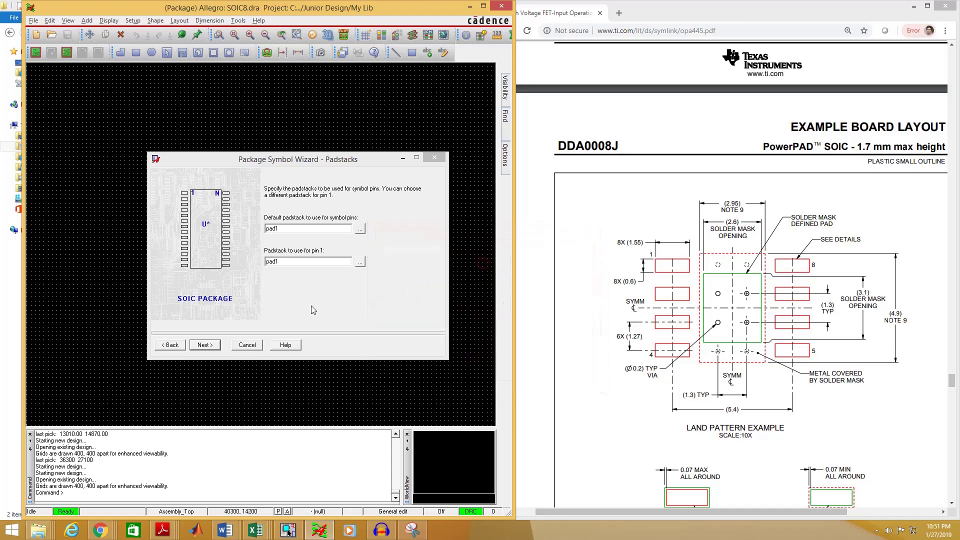
click(206, 345)
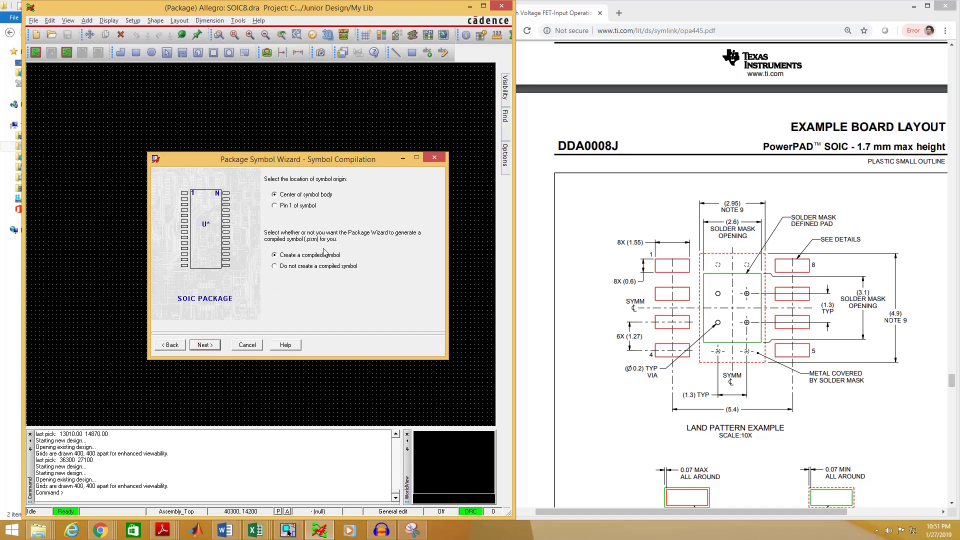
Generate the compiled symbol with its origin at the center of the symbol body, and save it over the existing SOIC8.dra.
click(207, 344)
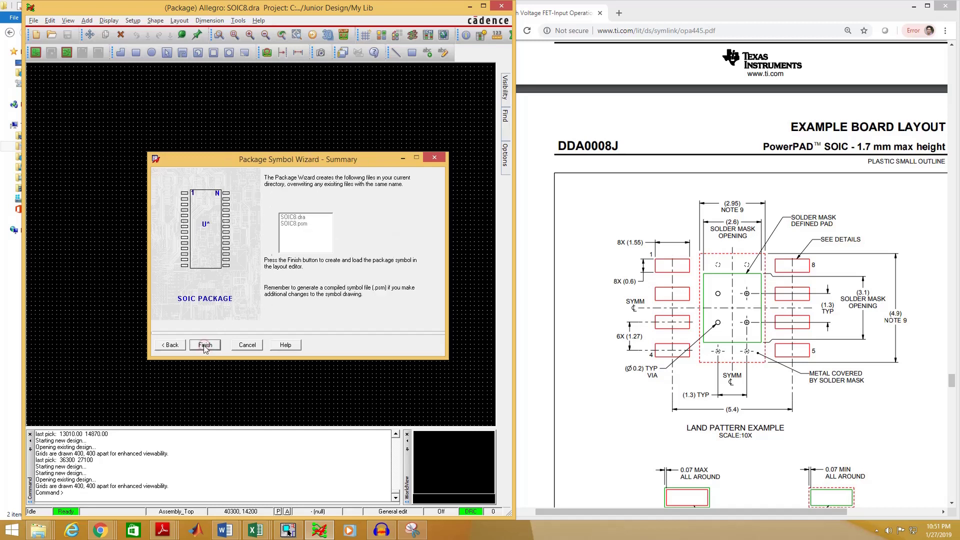
click(209, 346)
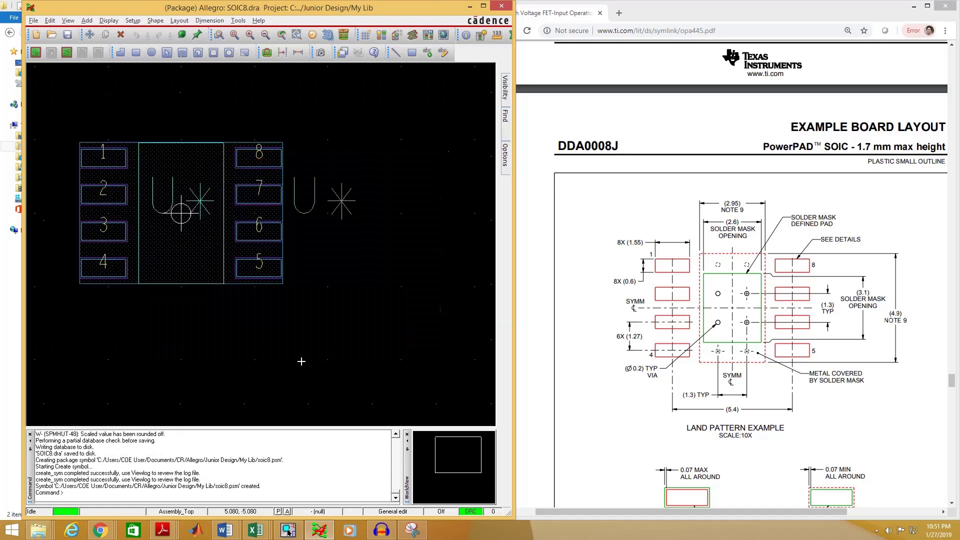
scroll(350, 321, down, 1)
scroll(175, 130, up, 2)
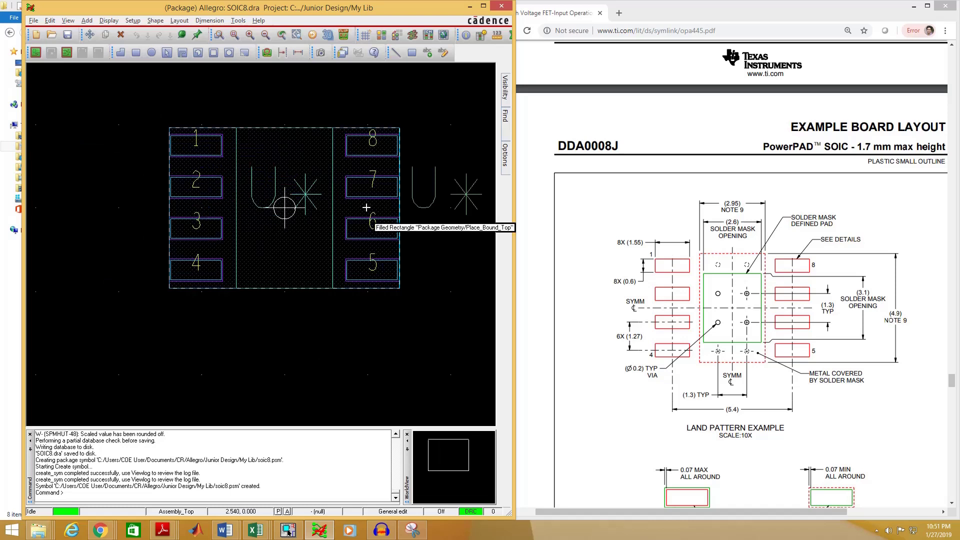
click(65, 37)
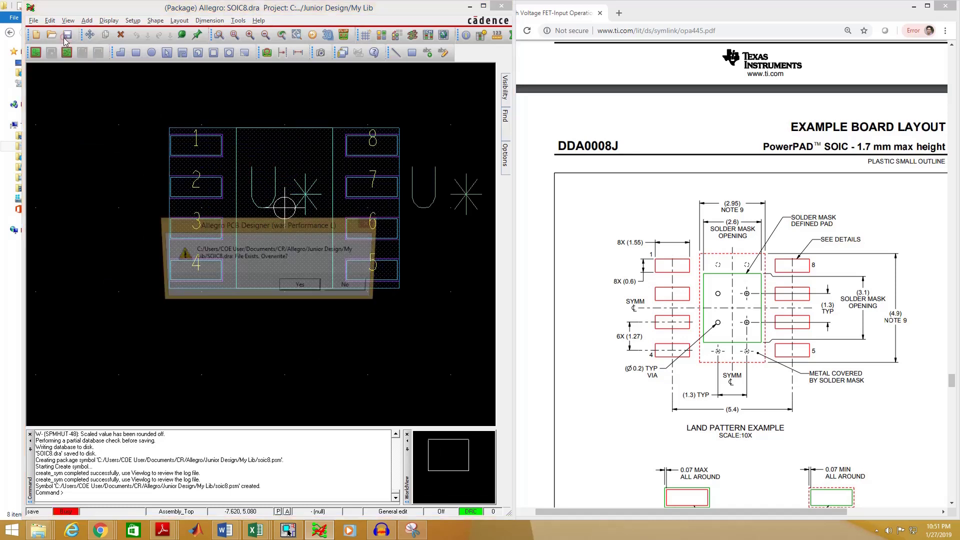
click(300, 288)
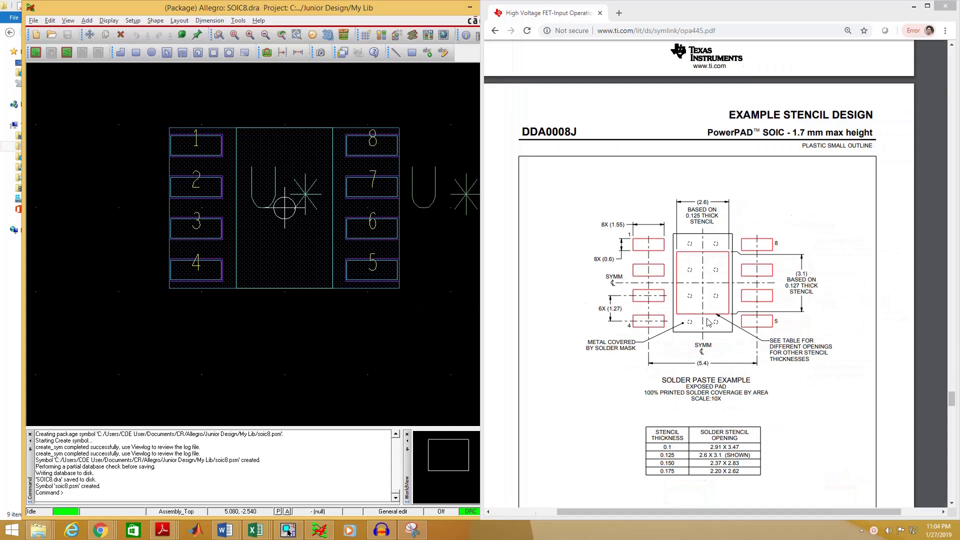
Browse the OPA445 datasheet in the browser for the P (R-PDIP-T8) mechanical data page.
scroll(722, 318, down, 3)
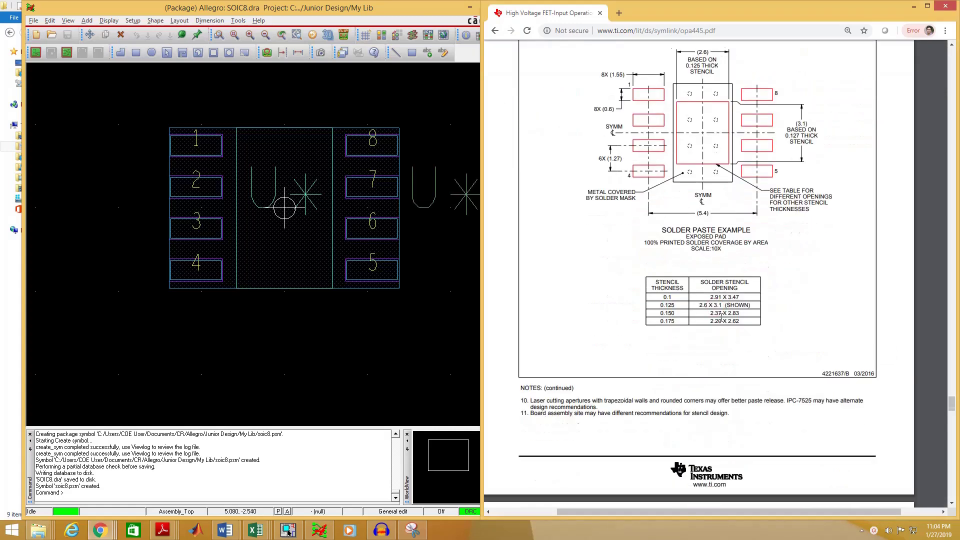
scroll(721, 318, down, 10)
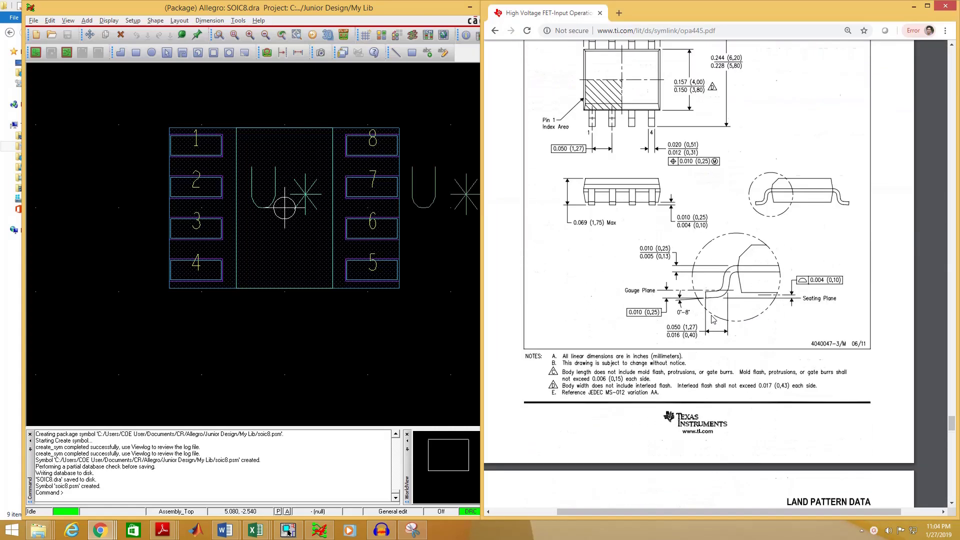
scroll(713, 319, down, 15)
scroll(713, 316, down, 15)
scroll(712, 314, up, 3)
scroll(673, 244, down, 4)
scroll(674, 244, down, 5)
scroll(676, 246, up, 10)
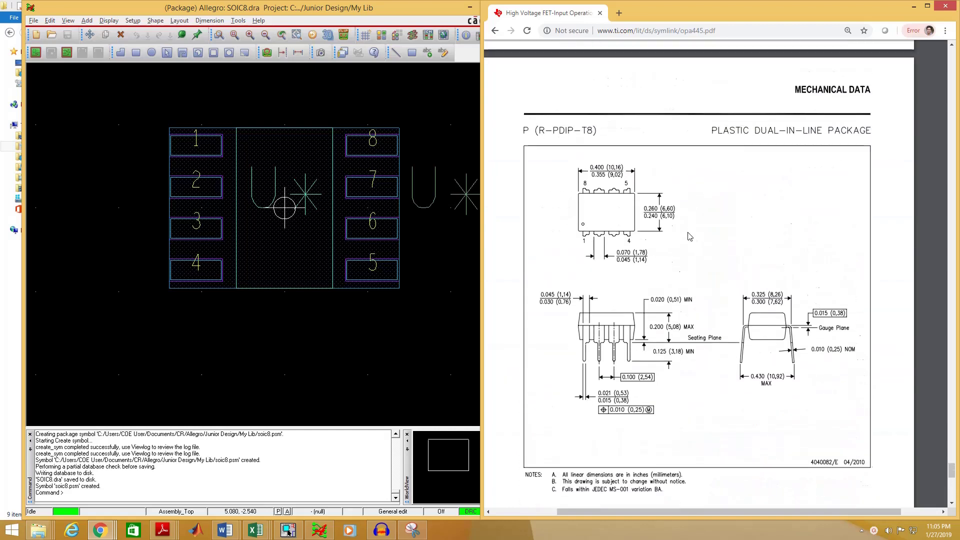
scroll(610, 377, down, 1)
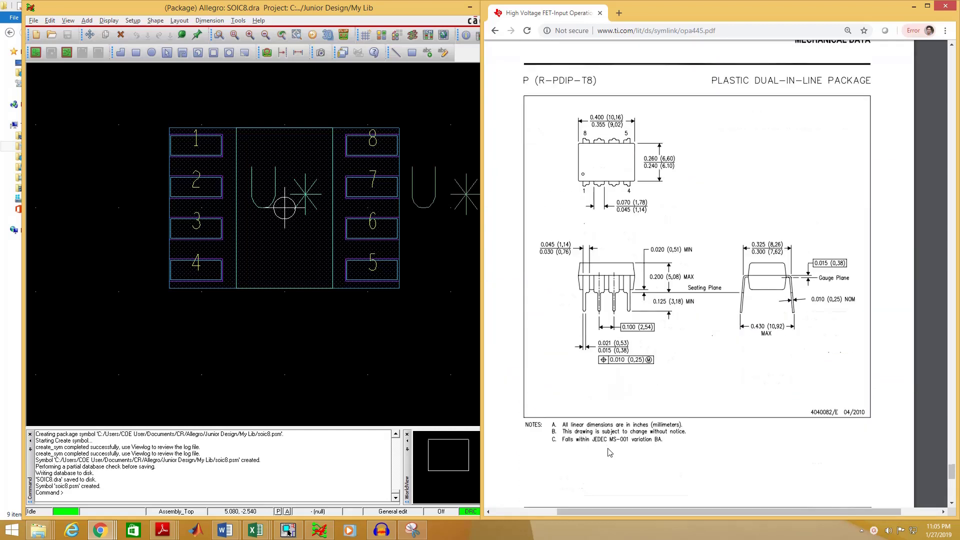
Examine the body size, pin width, pin pitch and row spacing dimensions in the R-PDIP-T8 package drawing.
ctrl+scroll(609, 453, up, 1)
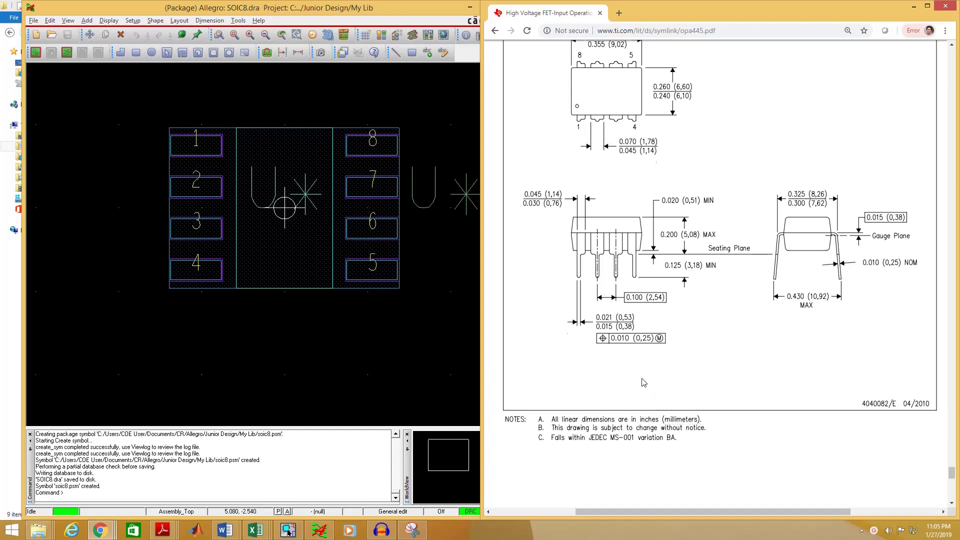
scroll(643, 384, up, 2)
scroll(645, 382, up, 1)
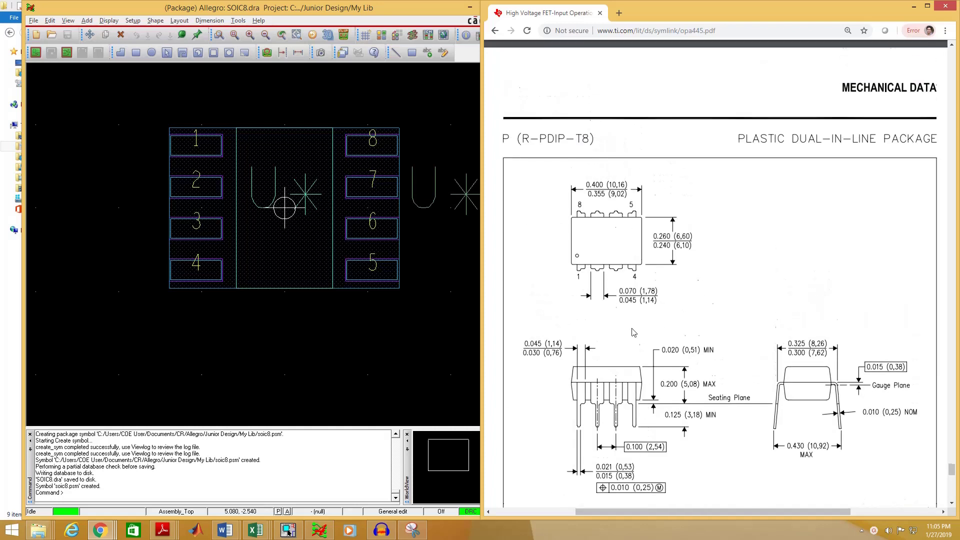
ctrl+scroll(631, 300, up, 1)
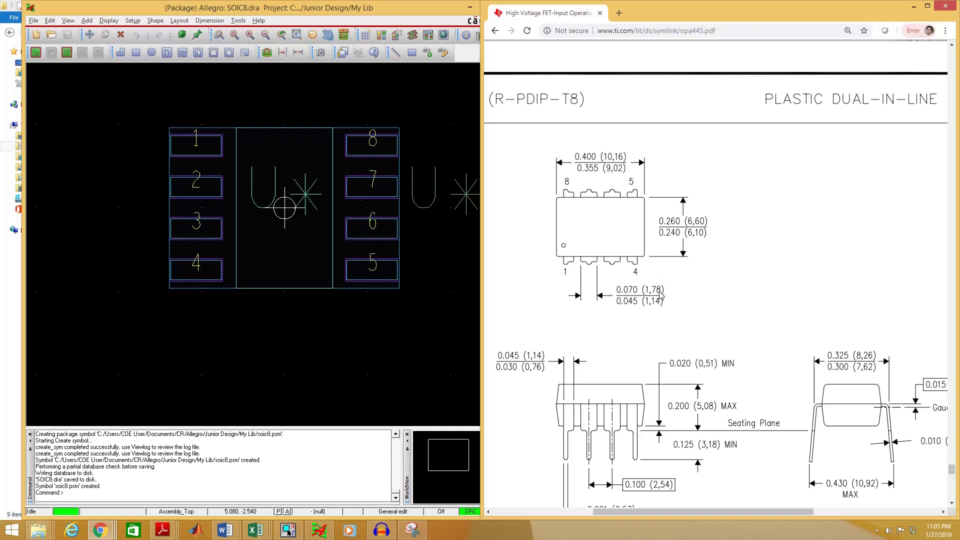
scroll(659, 295, down, 1)
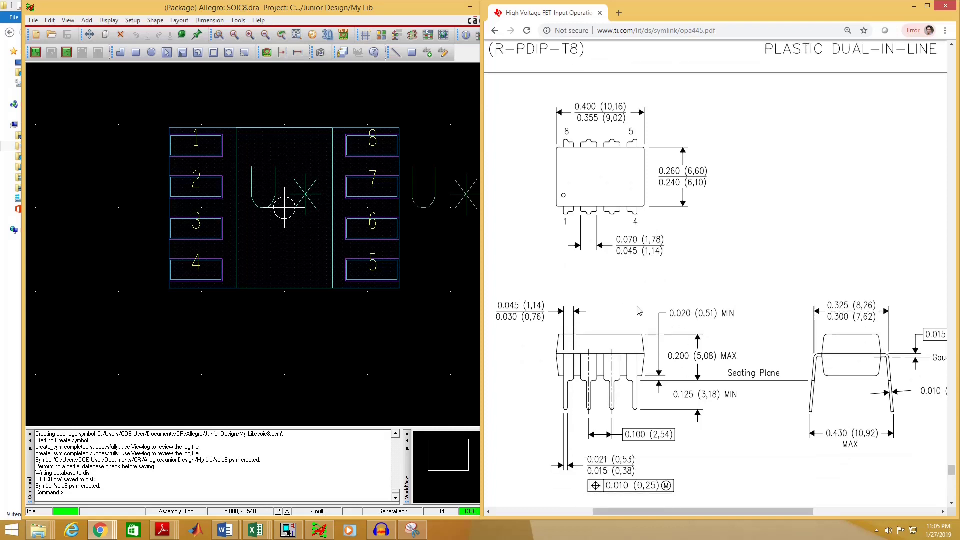
ctrl+scroll(639, 311, down, 1)
scroll(652, 386, down, 1)
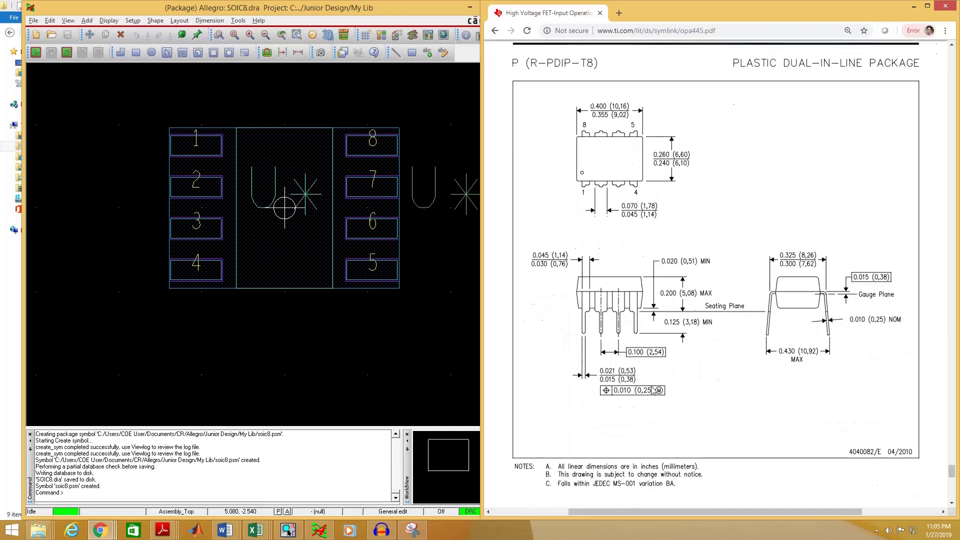
Open Pad Designer and move its window off the datasheet drawing.
click(10, 534)
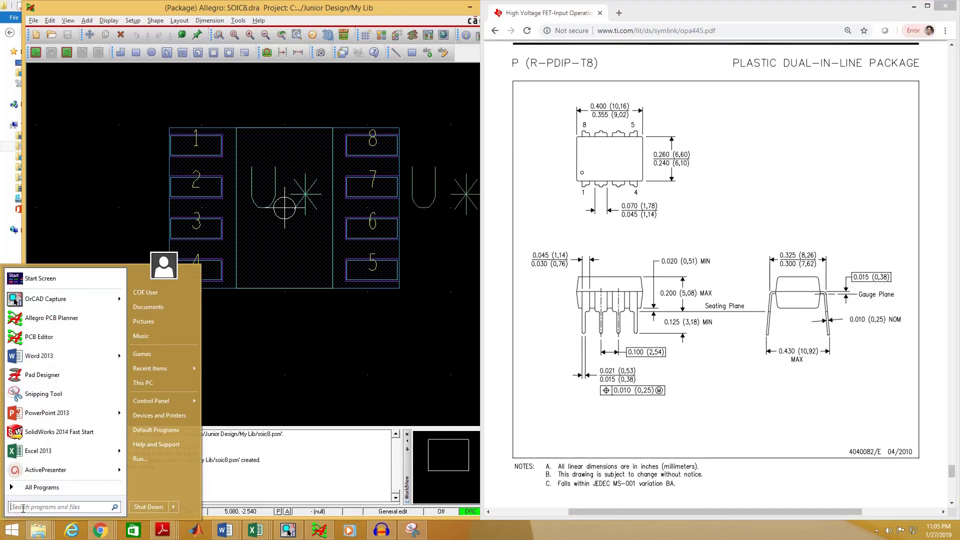
text(pad)
key(Return)
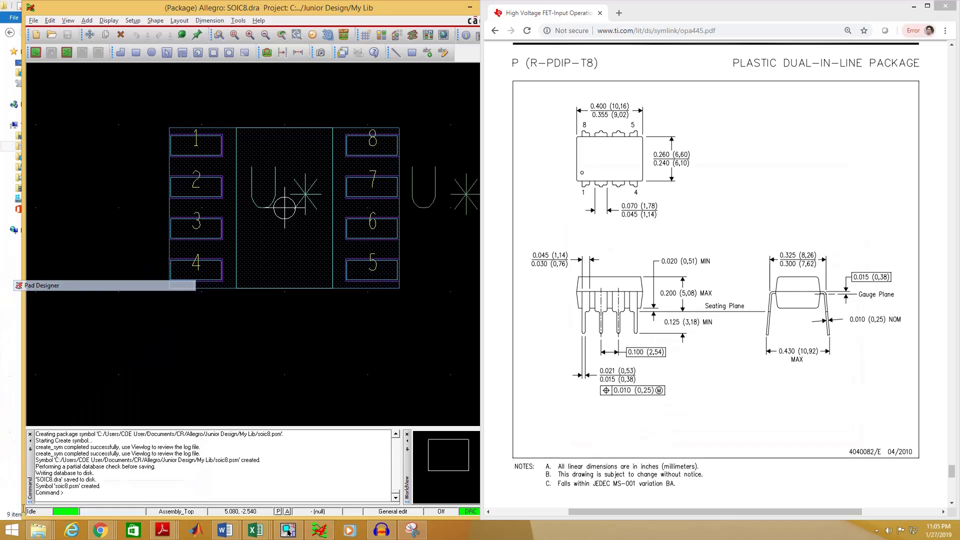
drag(686, 174, 258, 178)
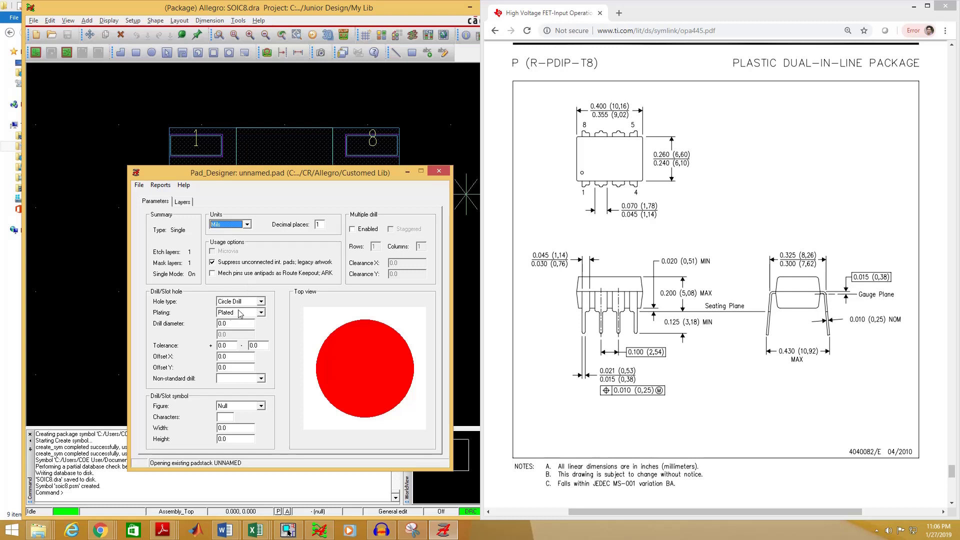
Set the padstack's hole type to Circle Drill with Plated plating.
click(223, 301)
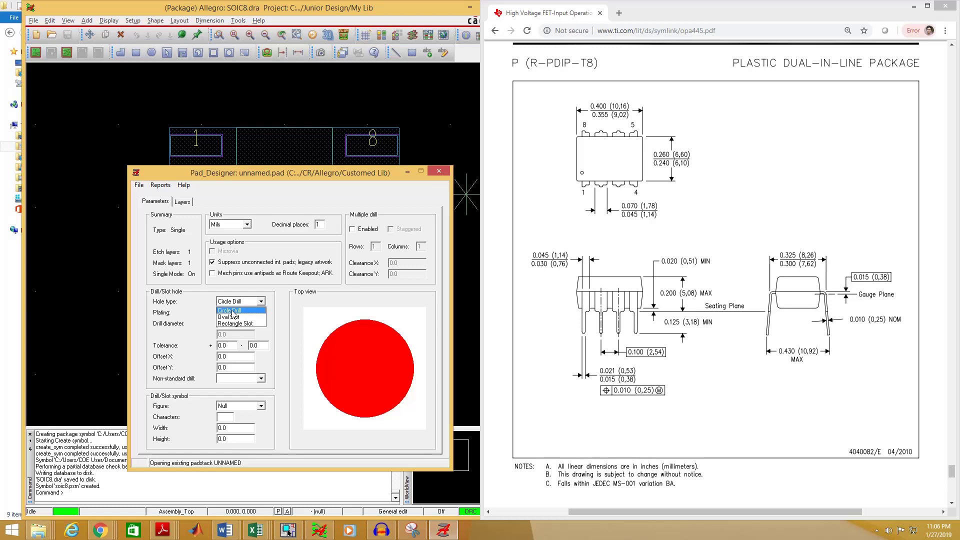
click(232, 311)
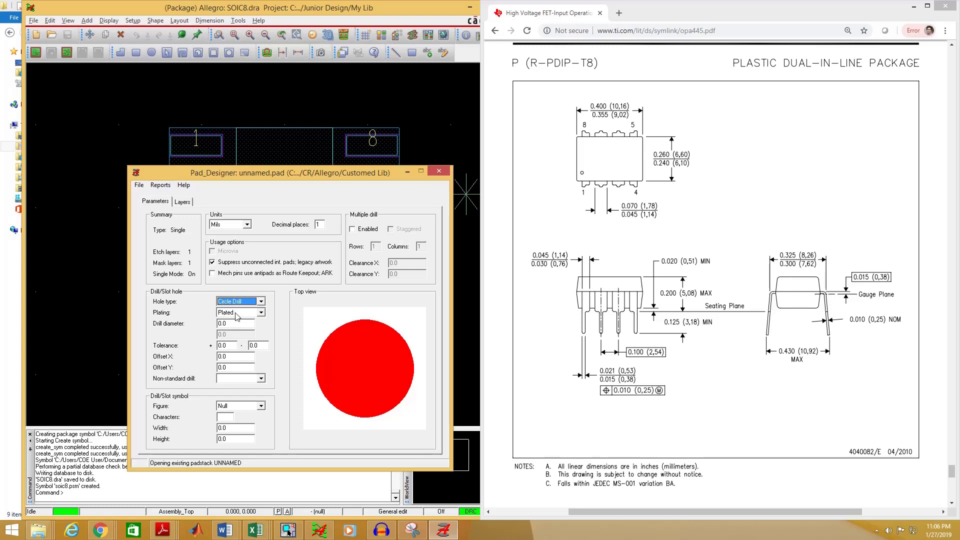
click(238, 313)
click(235, 320)
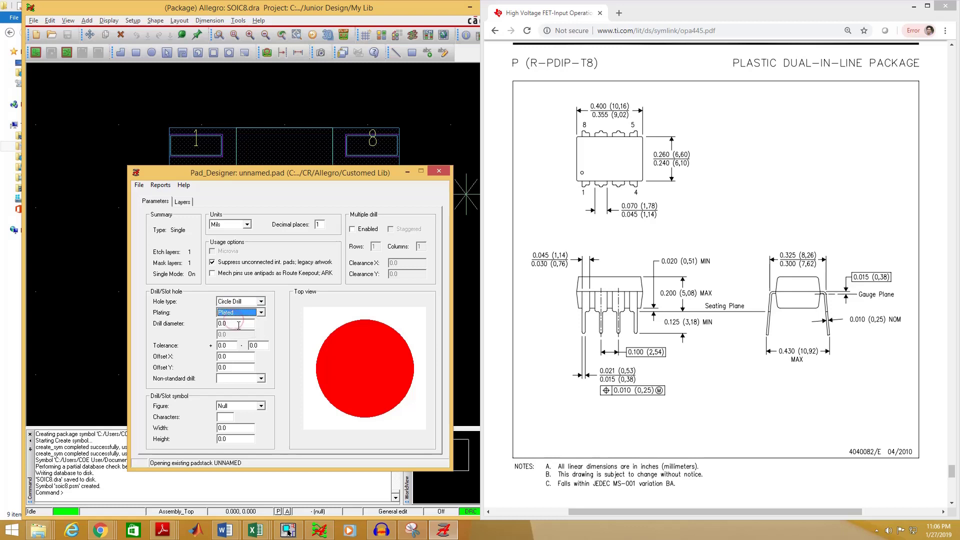
Set the drill diameter to 30 mils, referring to the pin width in the PDIP drawing.
double_click(235, 324)
click(596, 344)
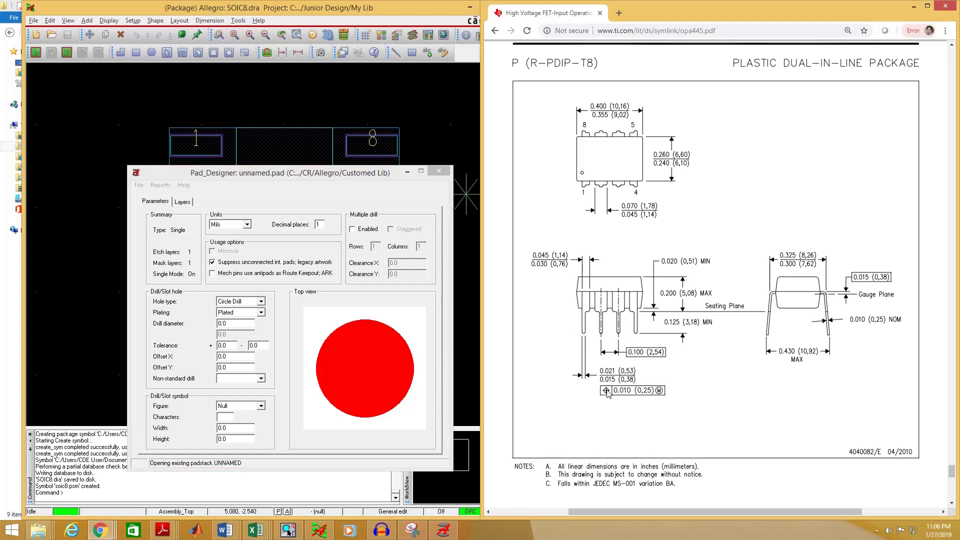
click(634, 368)
click(230, 323)
drag(230, 324, 218, 328)
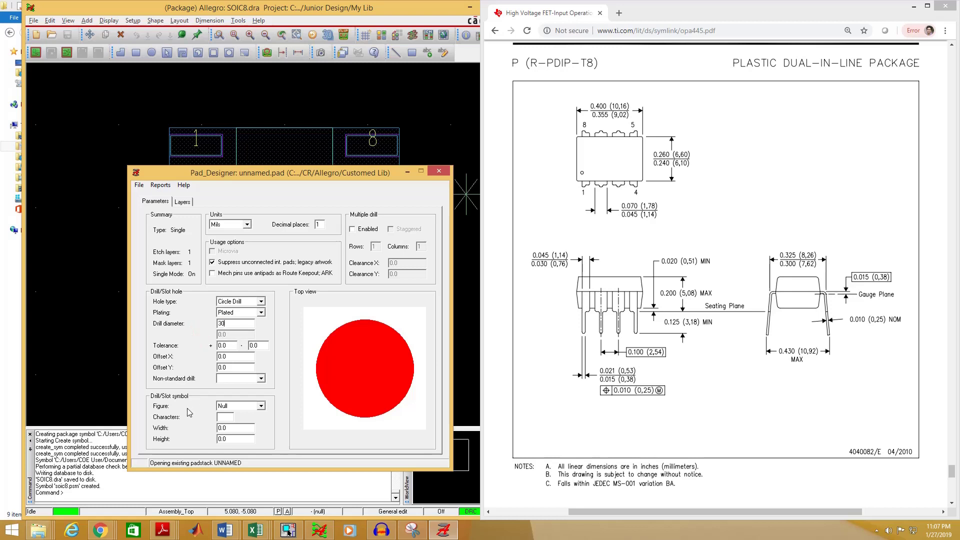
key(Tab)
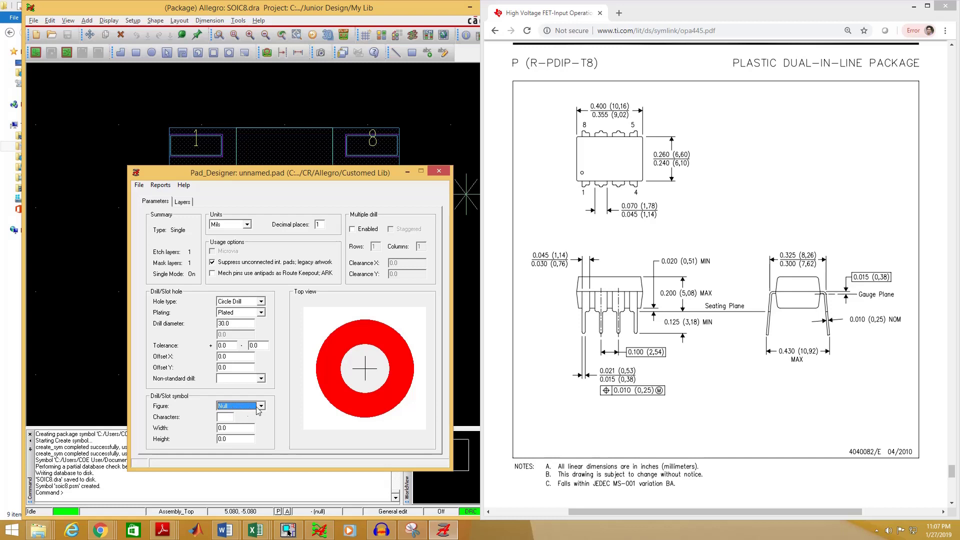
Set the drill symbol figure to Circle with a size of 30 mils.
click(255, 407)
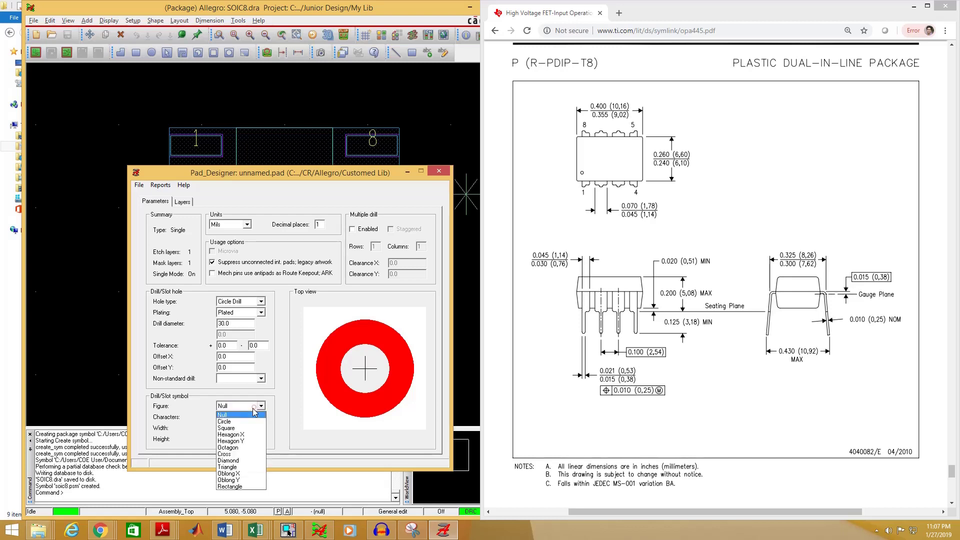
click(231, 422)
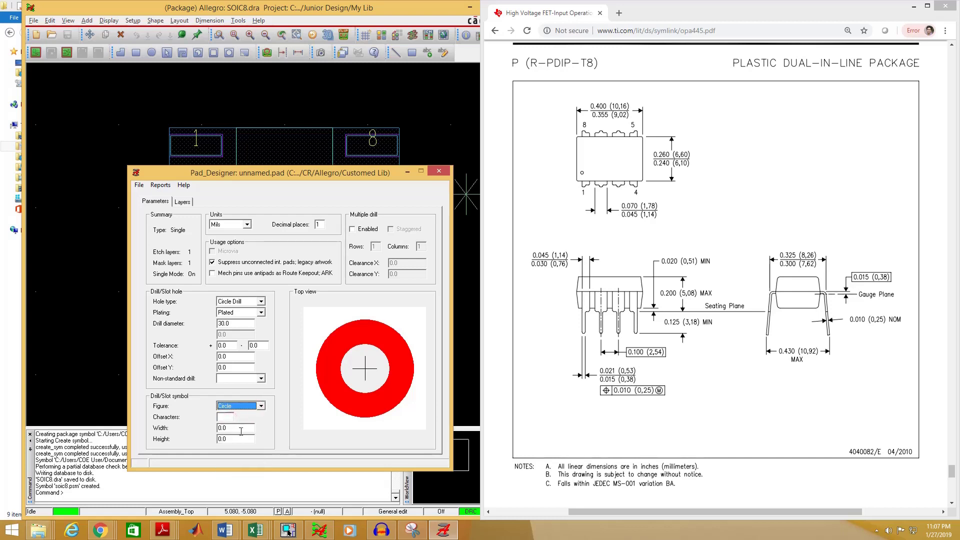
click(235, 429)
double_click(237, 440)
text(30)
Turn off single layer mode and define the BEGIN LAYER regular pad as a circle 60 mils wide and high.
click(183, 202)
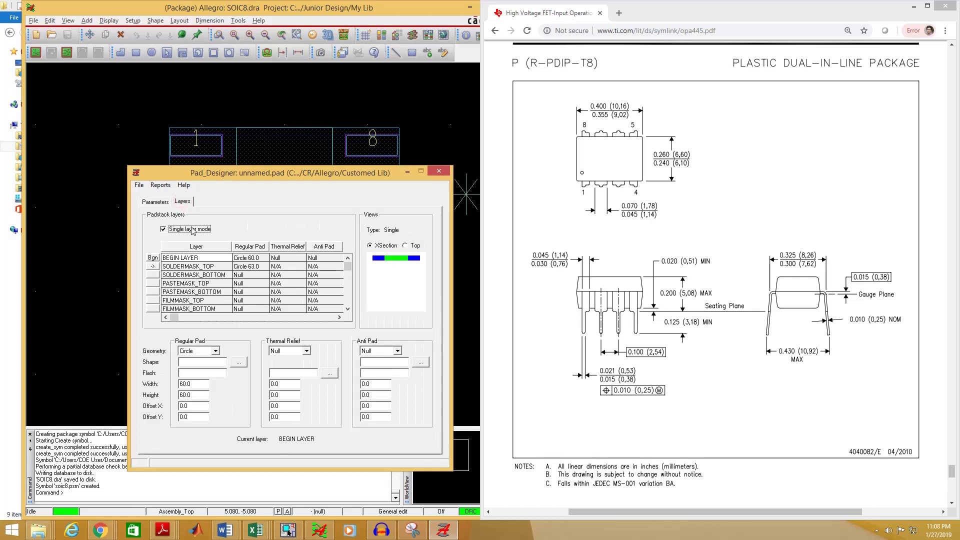
click(164, 230)
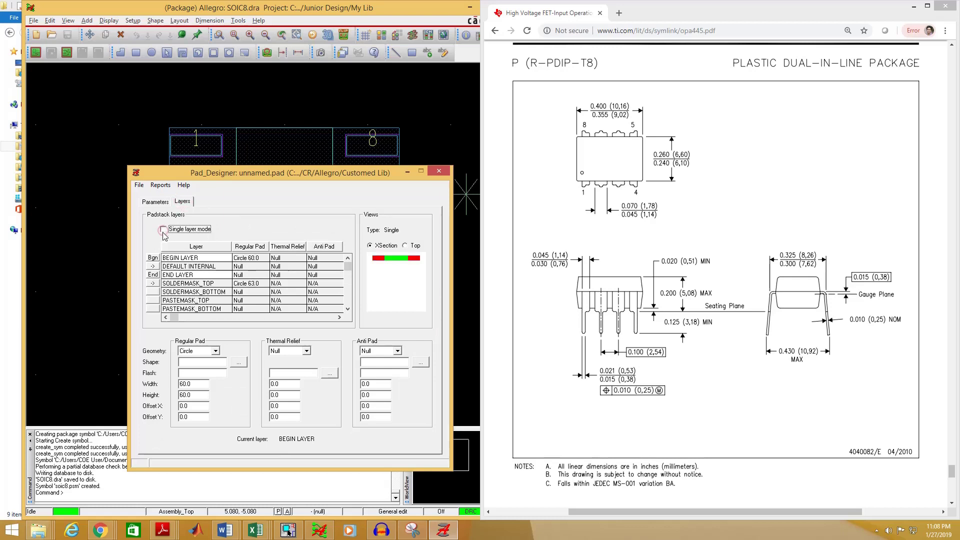
click(173, 258)
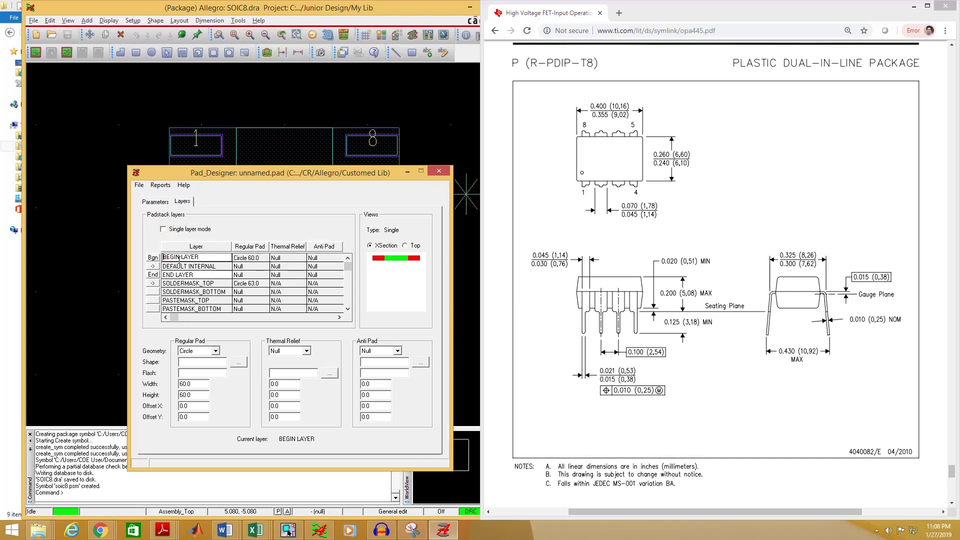
click(216, 352)
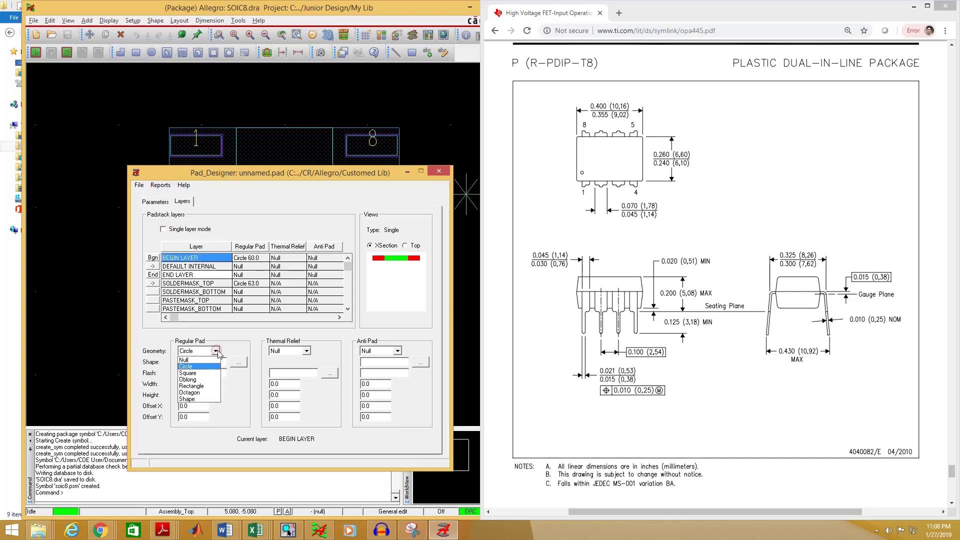
click(193, 367)
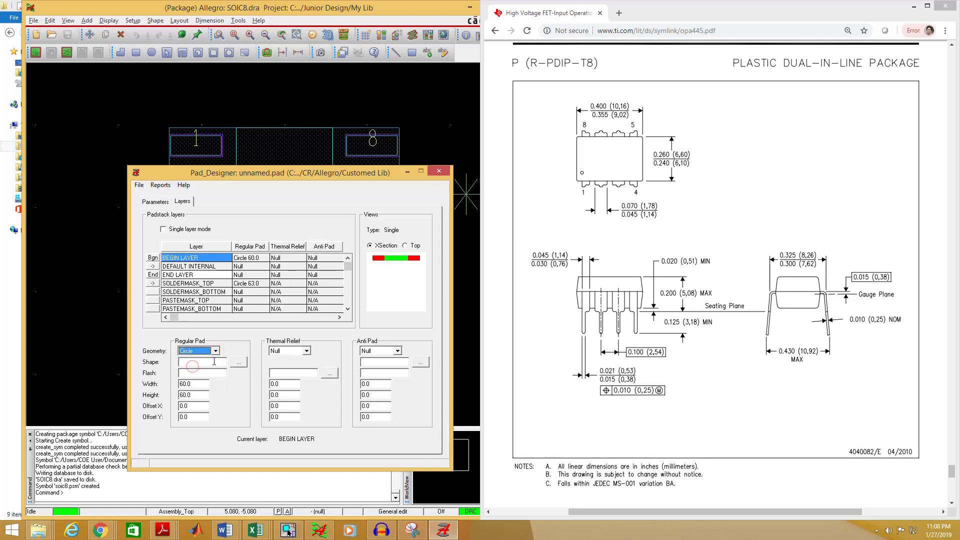
double_click(194, 385)
click(199, 385)
key(BackSpace)
key(BackSpace)
key(BackSpace)
text(0.0)
key(Tab)
text(60.0)
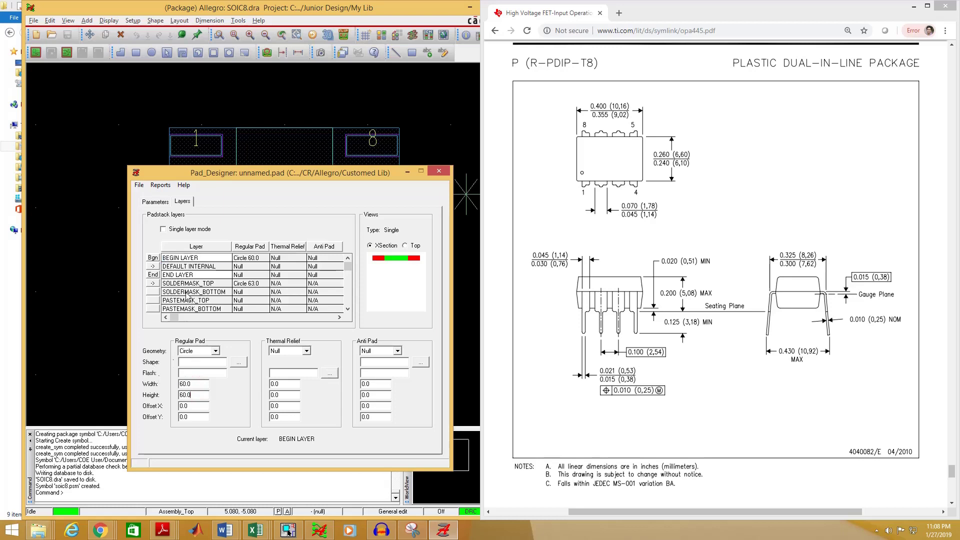
Define the DEFAULT INTERNAL layer's regular pad as a circle 60 mils wide and high.
click(167, 268)
click(199, 351)
click(188, 367)
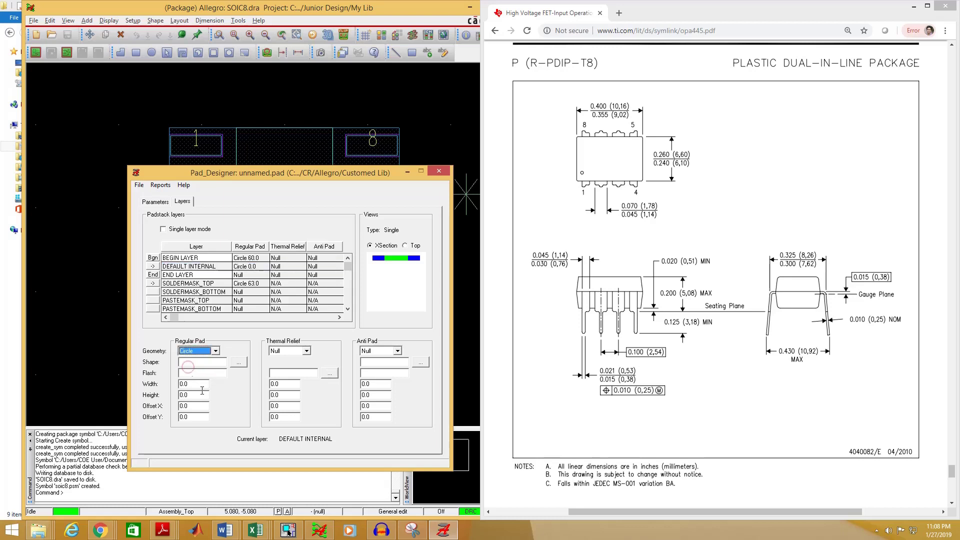
double_click(196, 384)
text(60)
key(Tab)
text(60.0)
Define the END LAYER regular pad as a 60 mil circle and check the padstack in the top and cross-section previews.
click(185, 275)
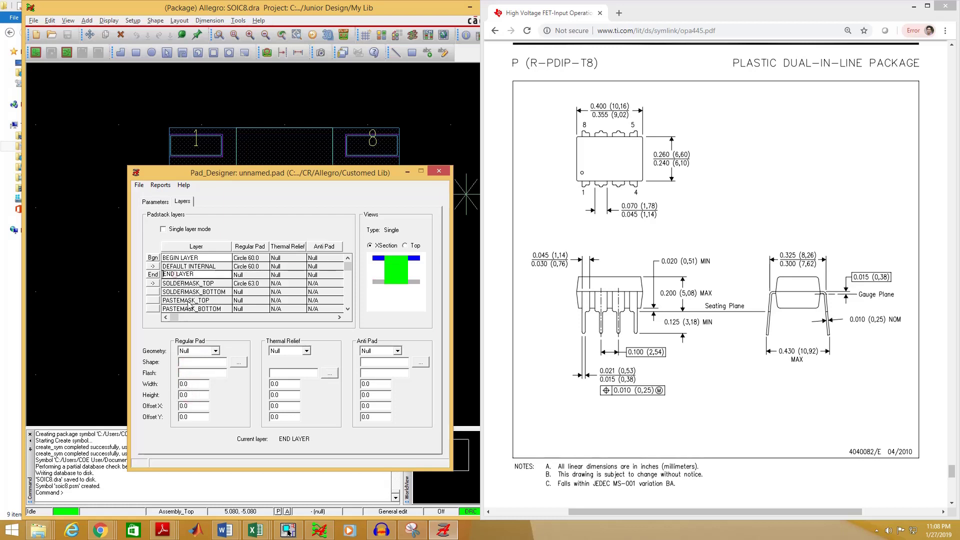
click(206, 353)
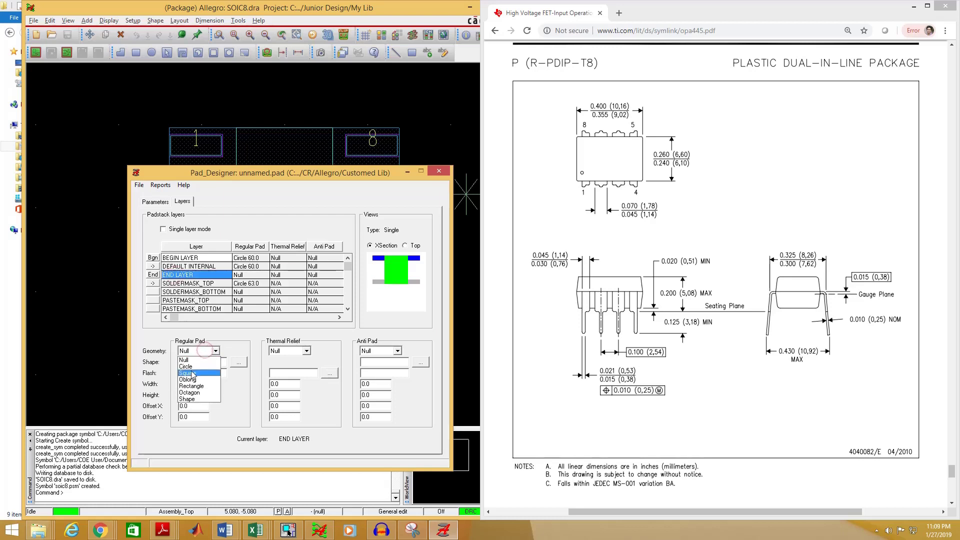
click(190, 366)
key(Tab)
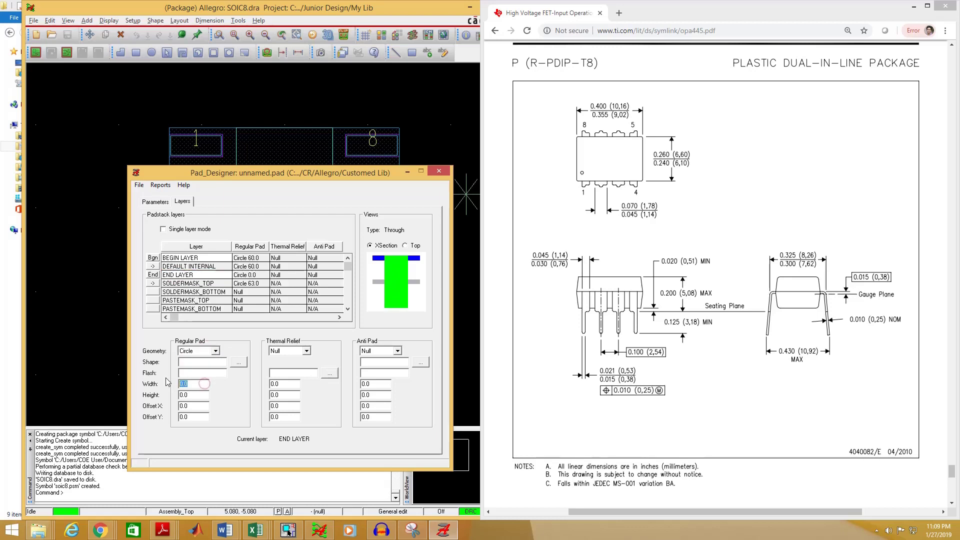
text(60)
click(198, 394)
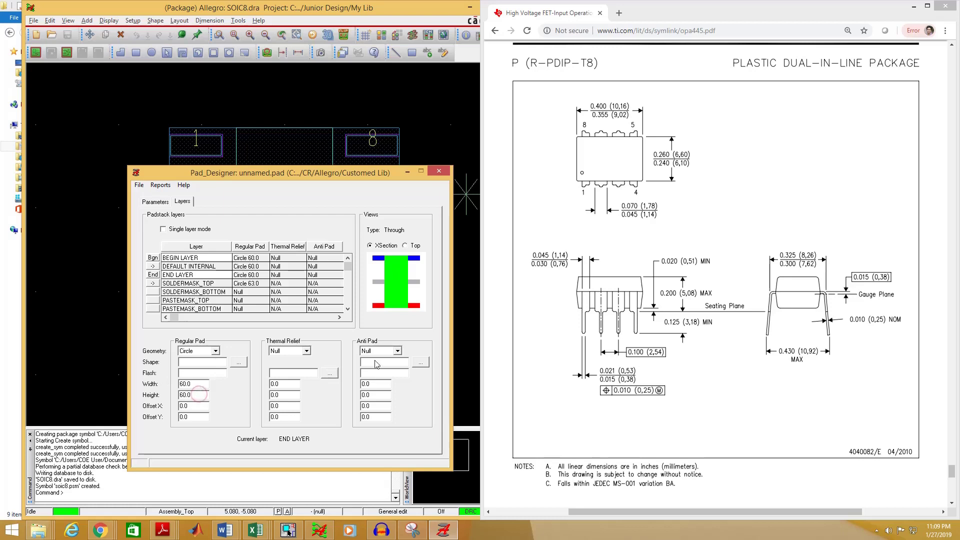
click(406, 246)
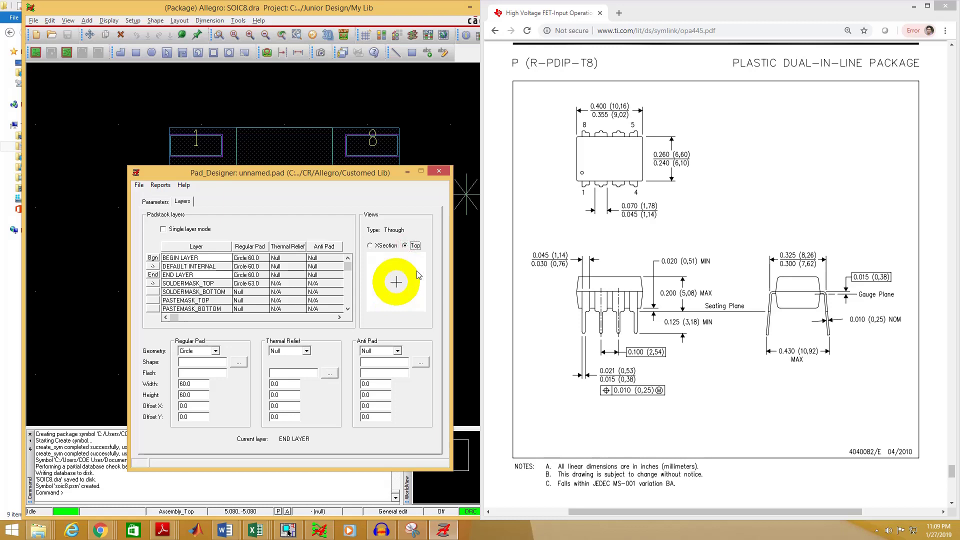
click(370, 245)
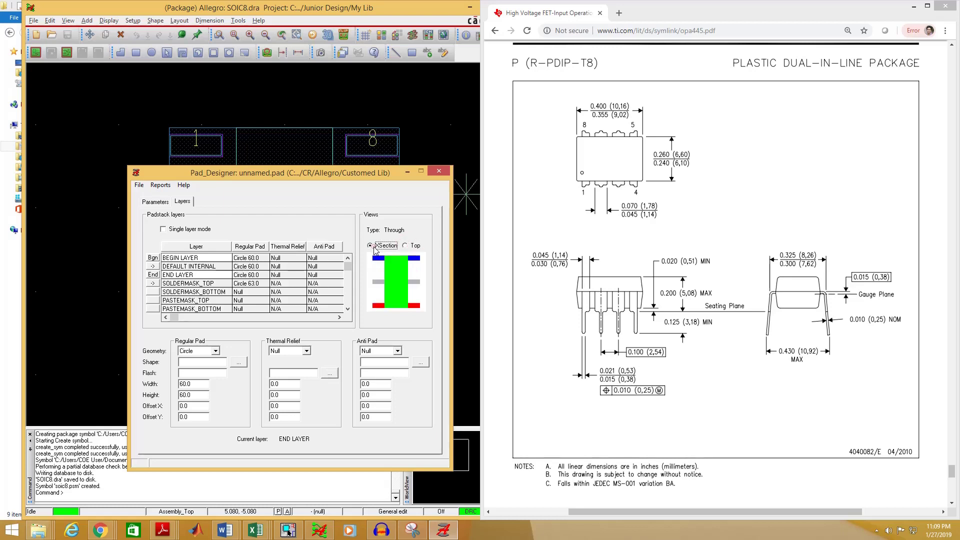
Set the SOLDERMASK_TOP regular pad's width and height to 65 mils.
click(173, 283)
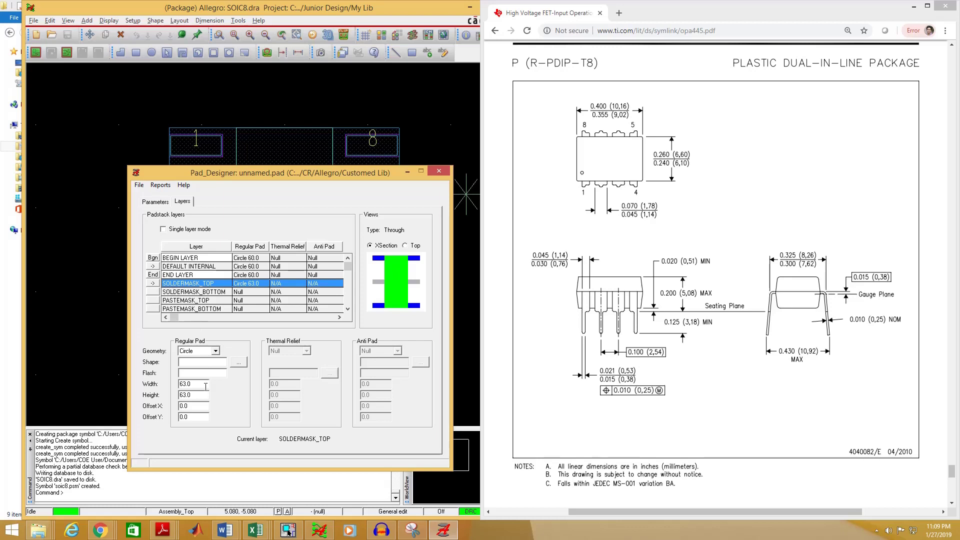
drag(180, 384, 209, 386)
text(65)
key(Tab)
text(6)
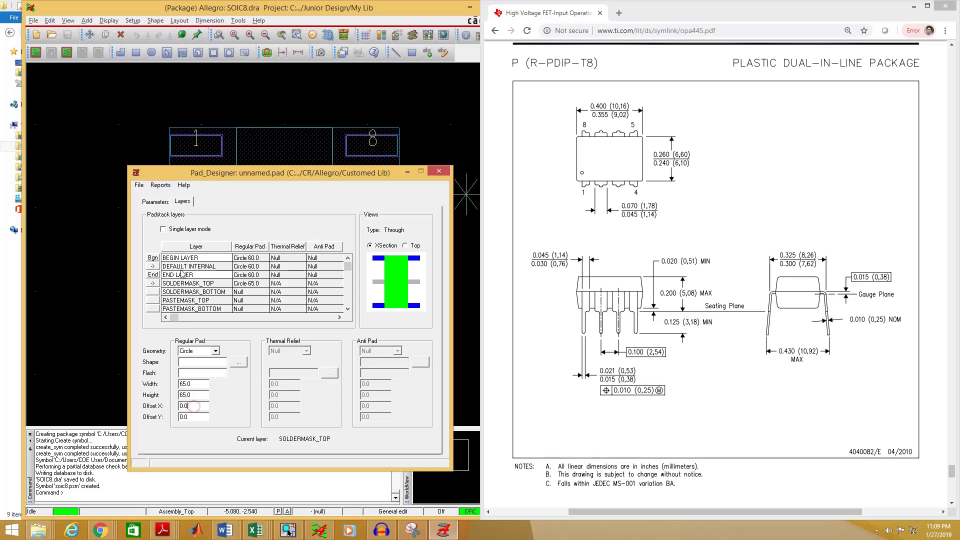
Define the SOLDERMASK_BOTTOM regular pad as a circle 65 mils wide and high.
click(170, 292)
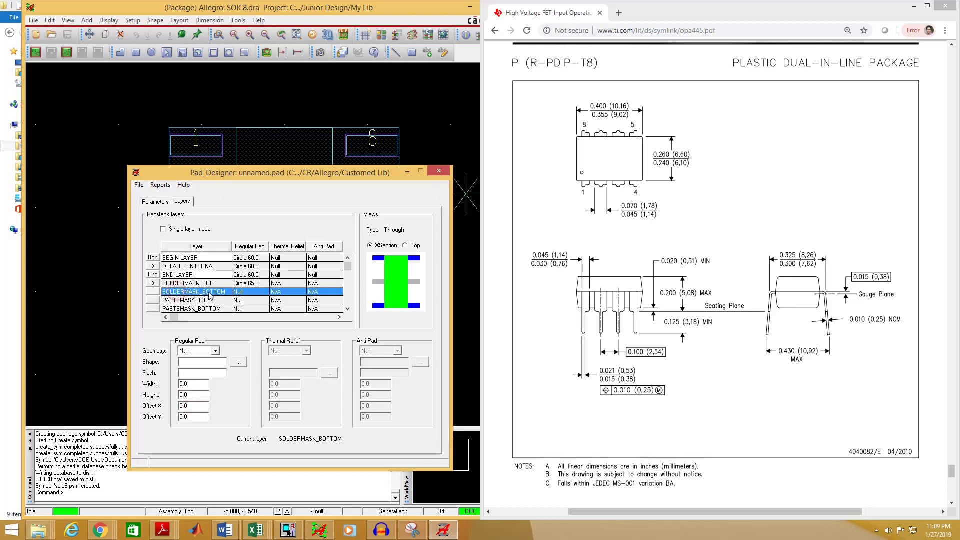
click(216, 350)
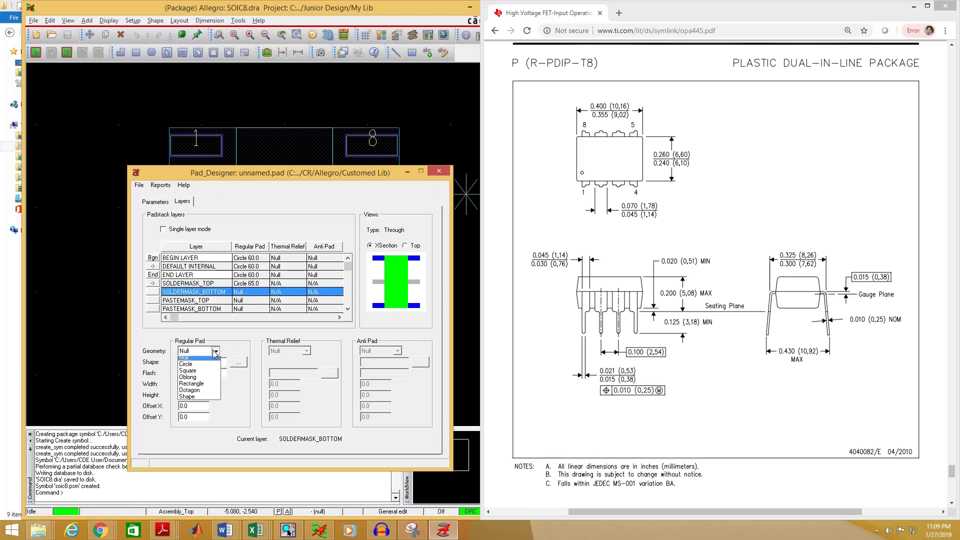
click(191, 365)
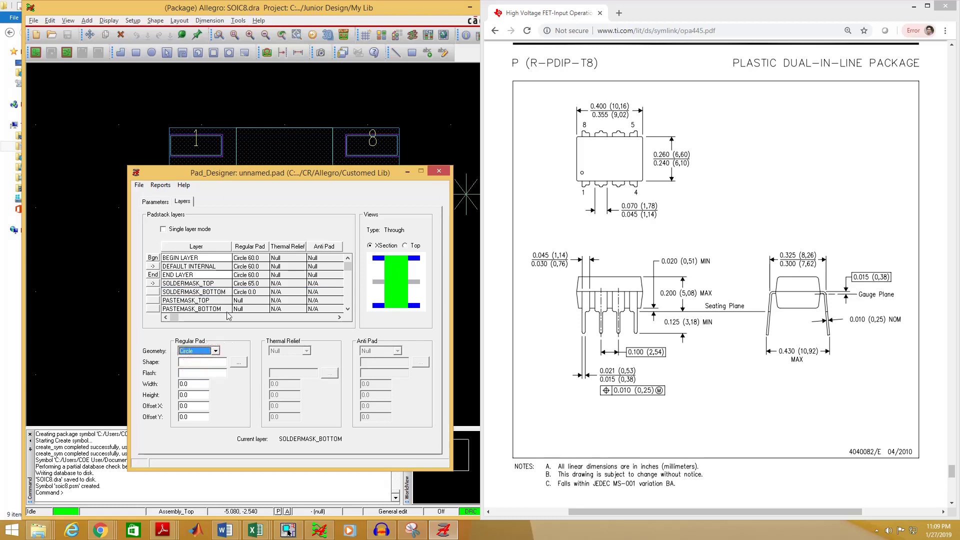
double_click(182, 383)
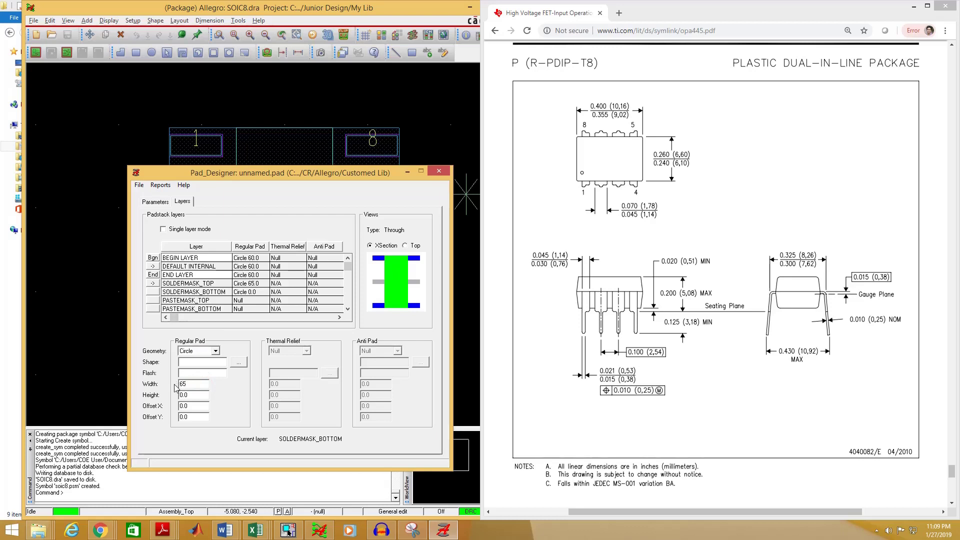
click(195, 396)
click(199, 384)
Save the padstack as pad2 in the Junior Design project's My Lib folder and close the padstack editor.
click(139, 189)
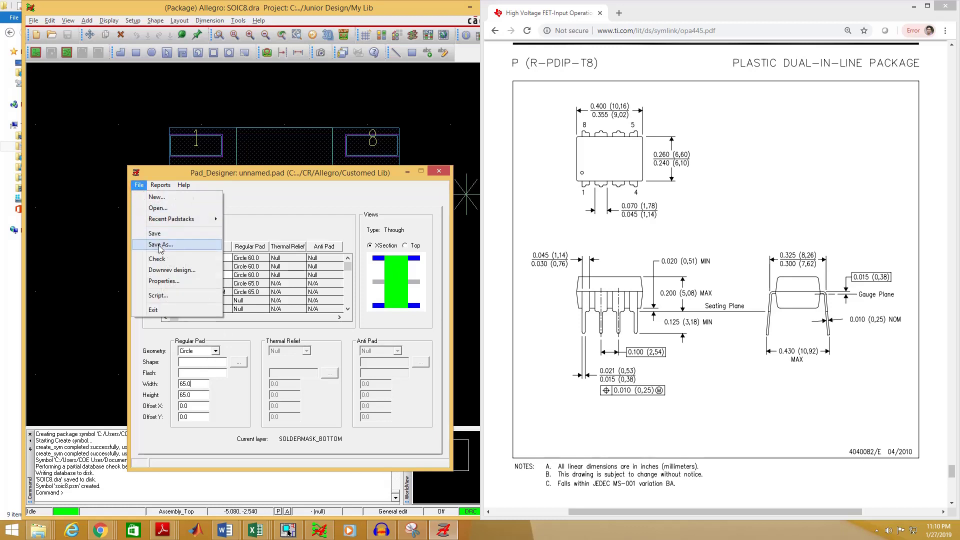
click(159, 246)
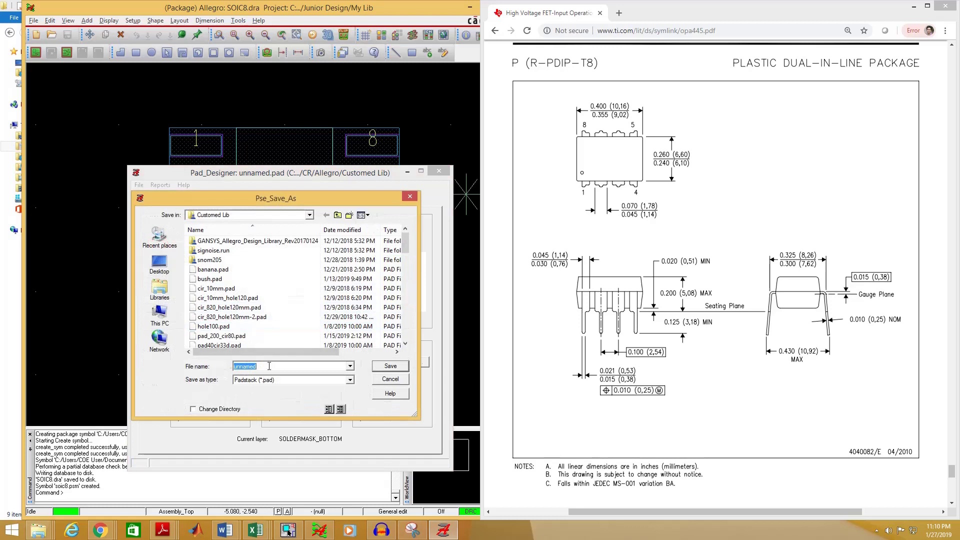
text(pad)
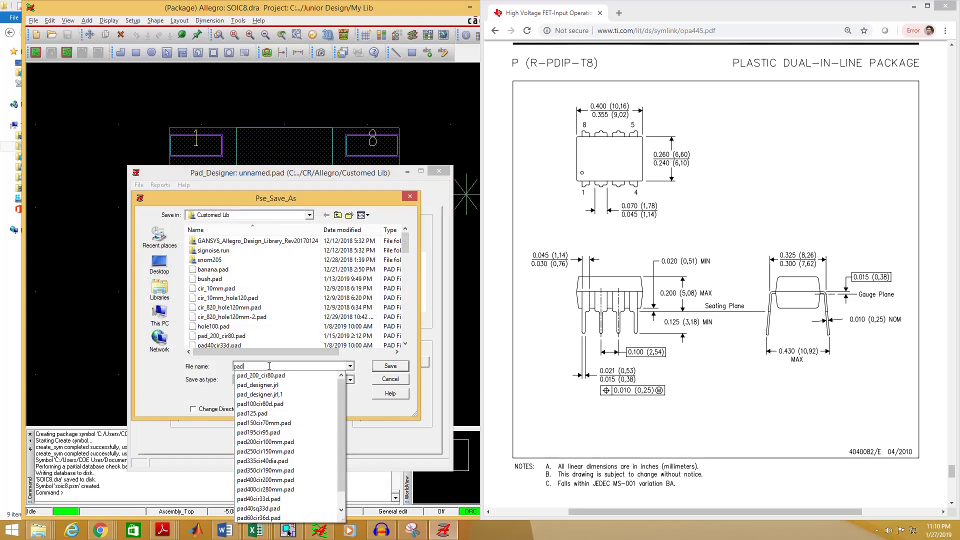
text(2)
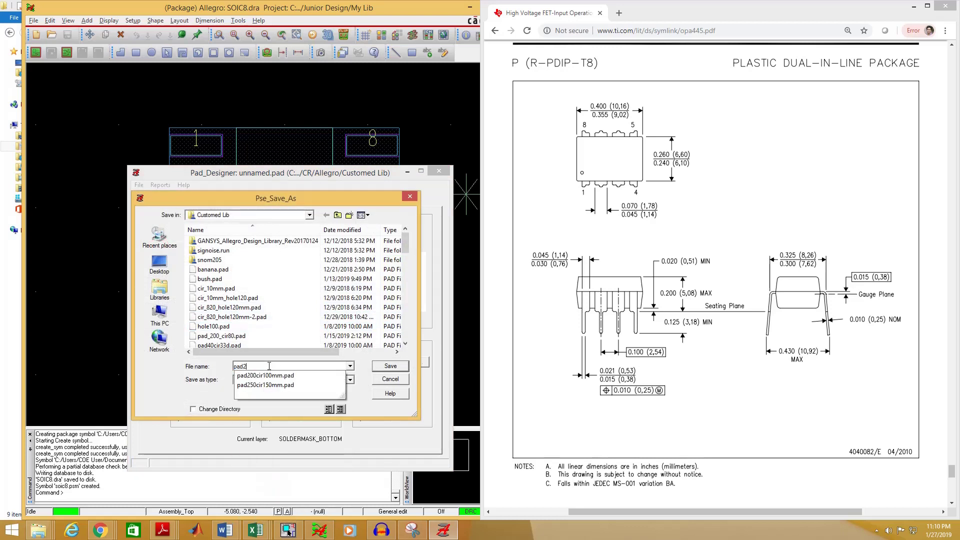
click(339, 216)
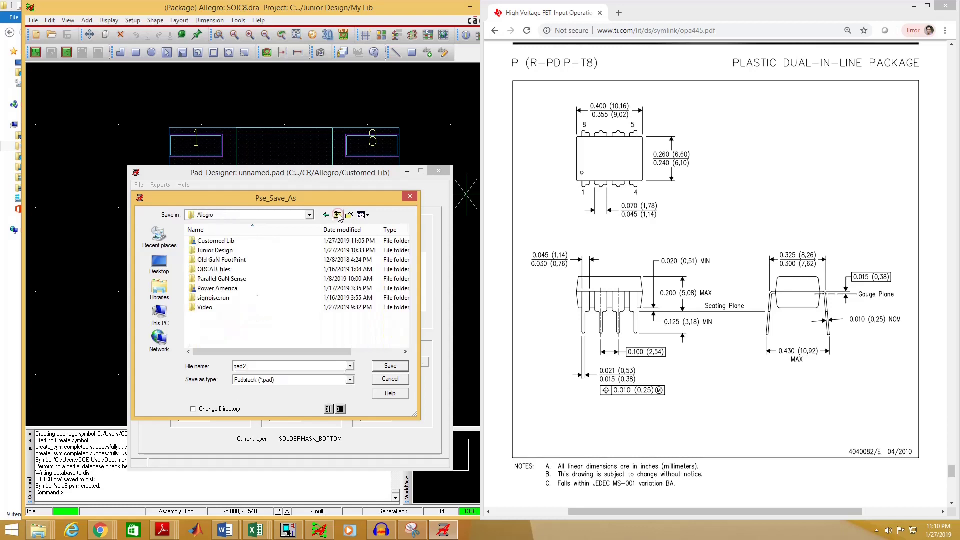
double_click(216, 251)
double_click(206, 250)
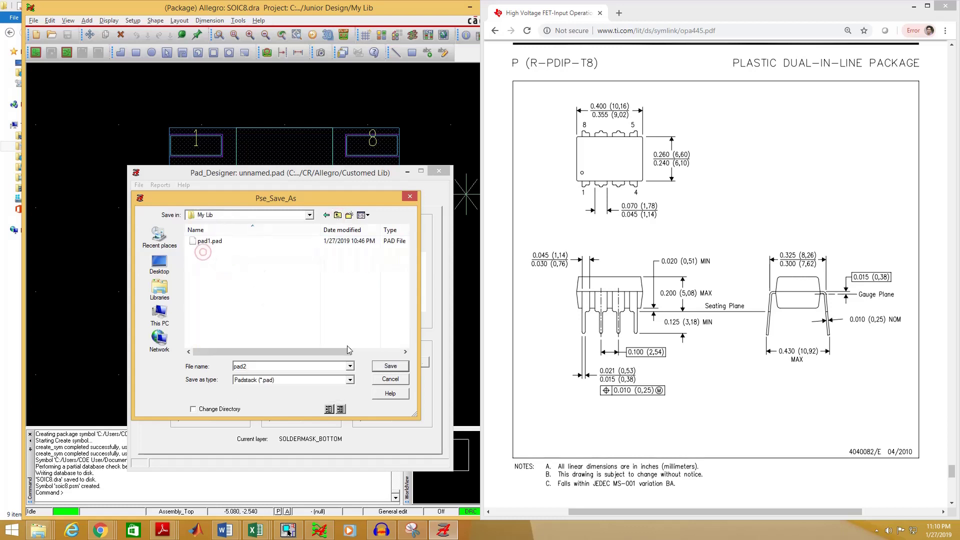
click(389, 366)
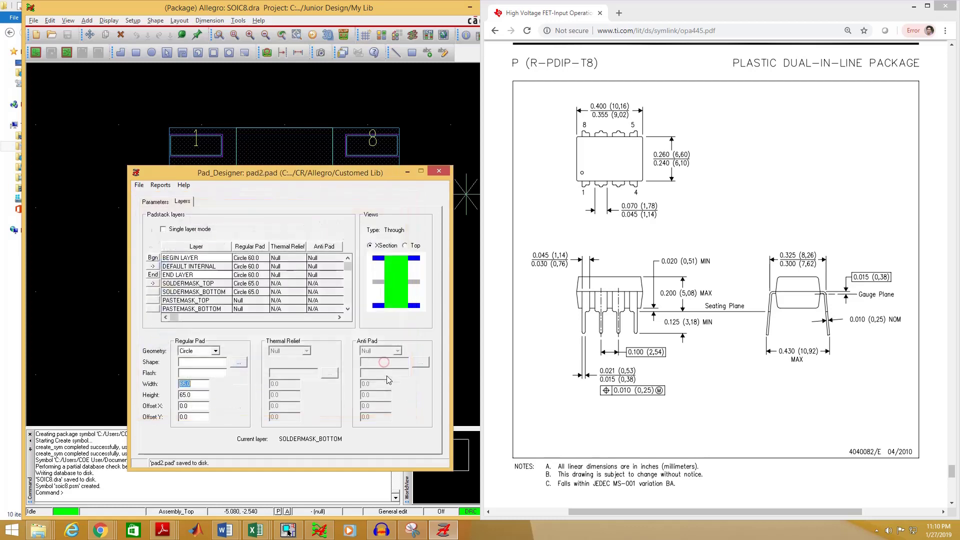
click(438, 172)
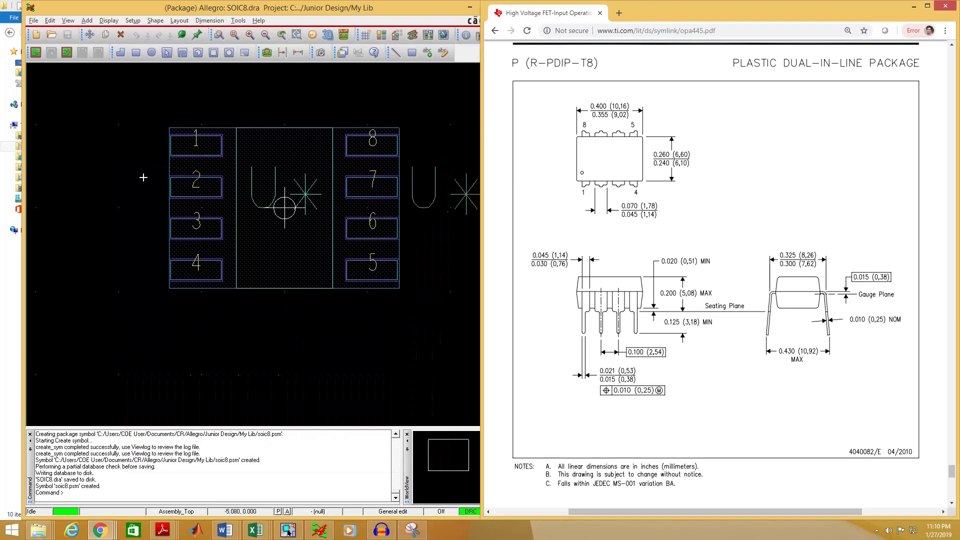
Create a new drawing named DIP8.dra in My Lib with the Package symbol (wizard) type.
click(401, 7)
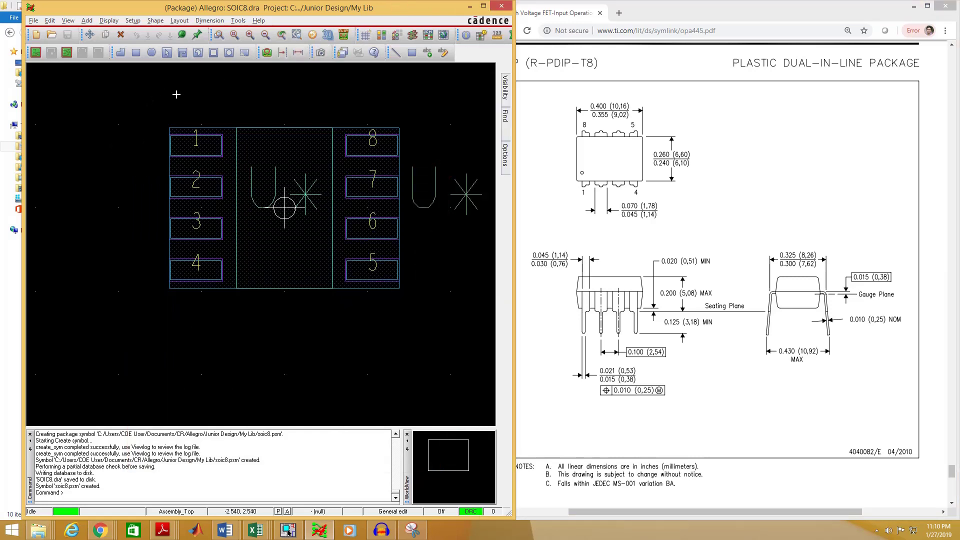
click(38, 21)
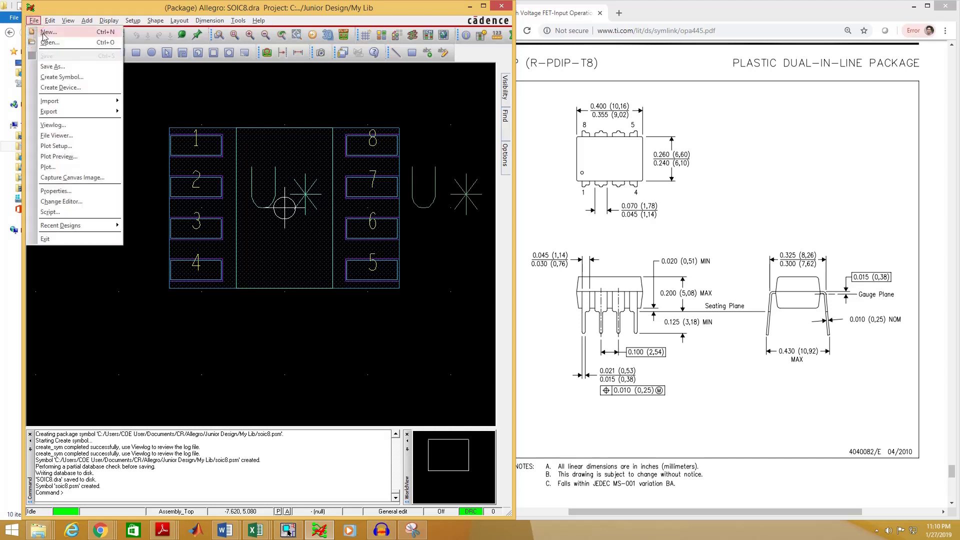
click(48, 34)
click(247, 271)
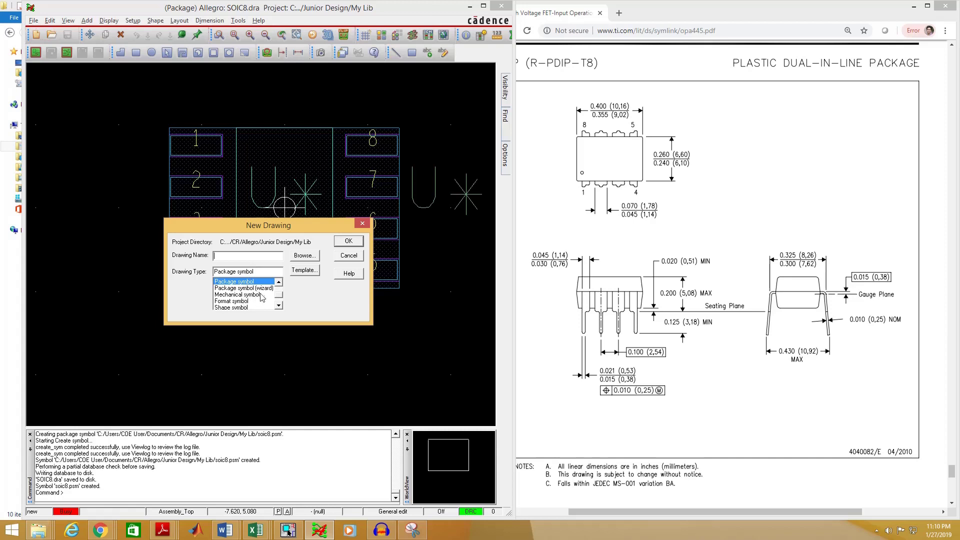
click(259, 288)
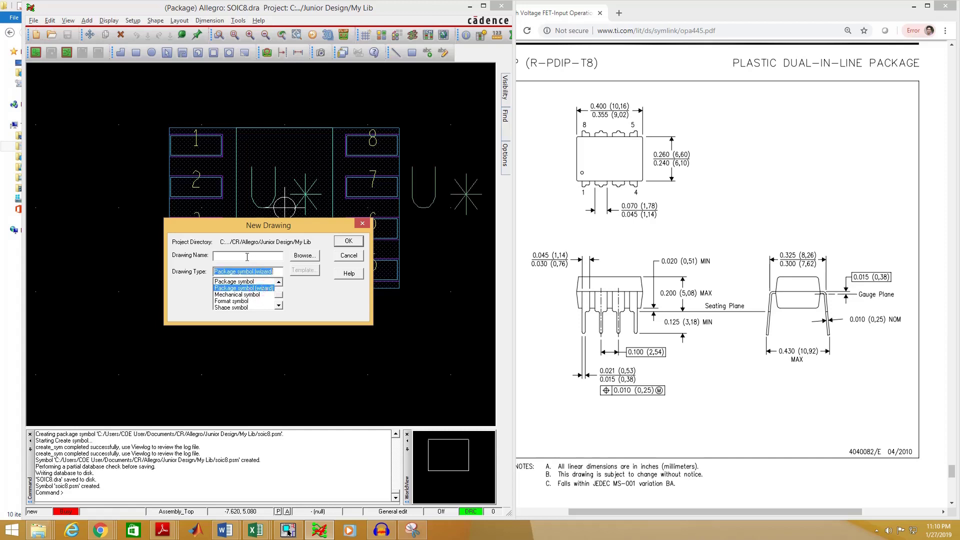
click(267, 255)
click(304, 256)
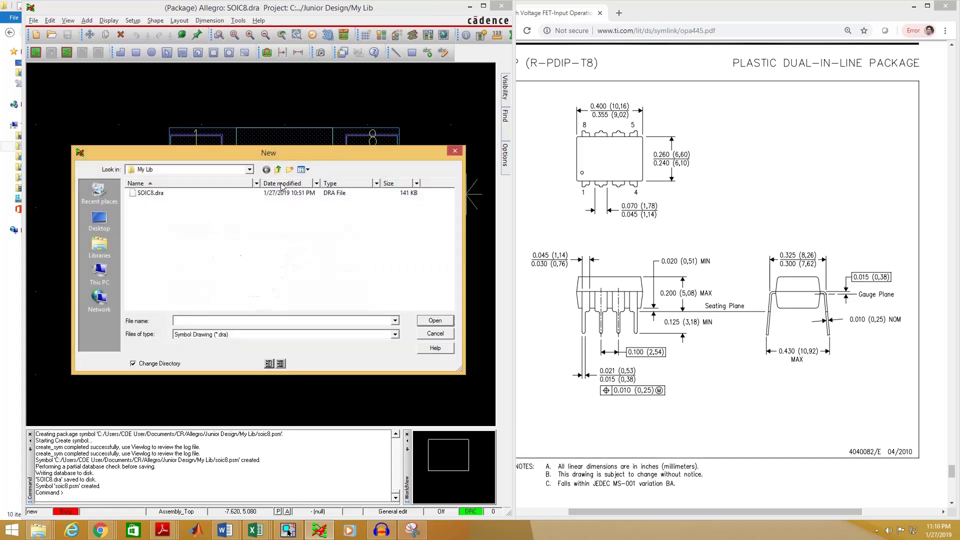
click(428, 320)
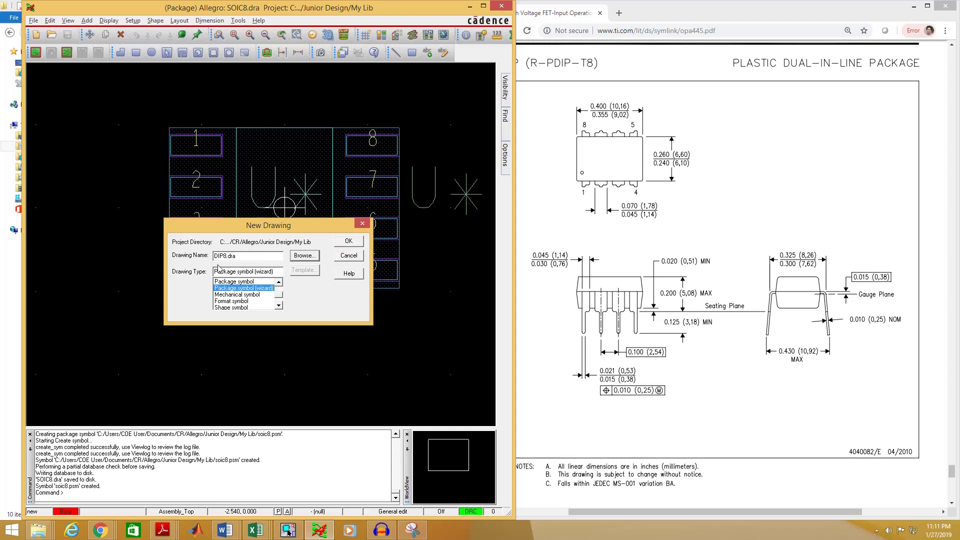
click(348, 242)
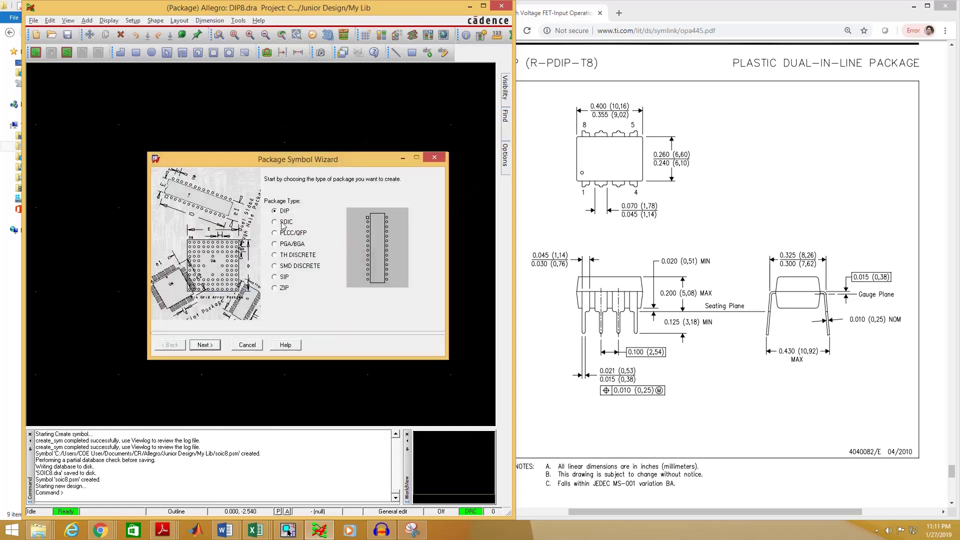
Choose the DIP package type and load the default Cadence supplied template.
click(284, 223)
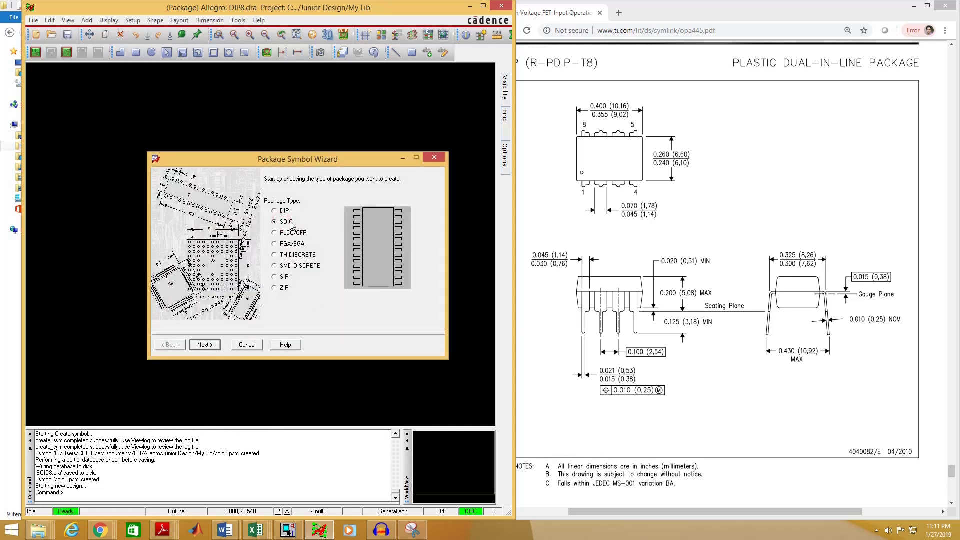
click(280, 212)
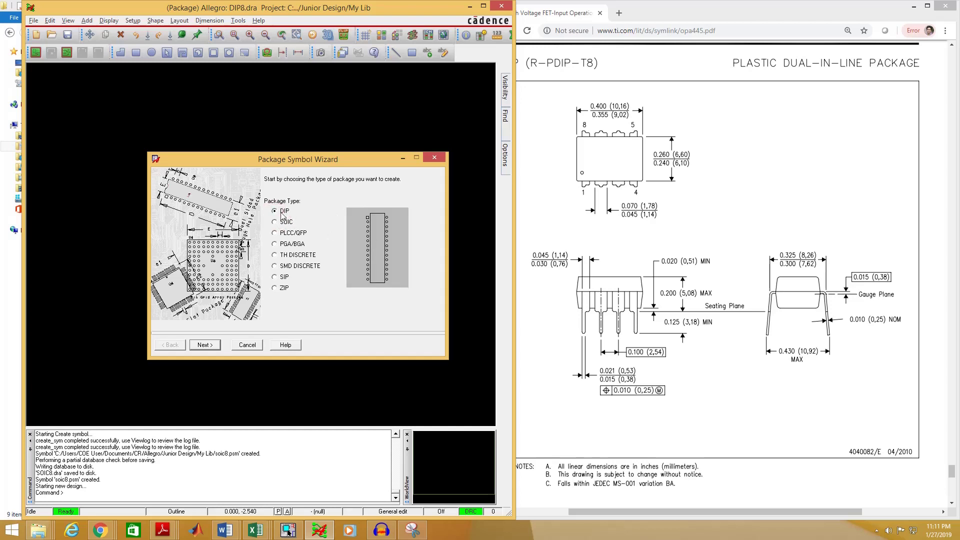
click(205, 344)
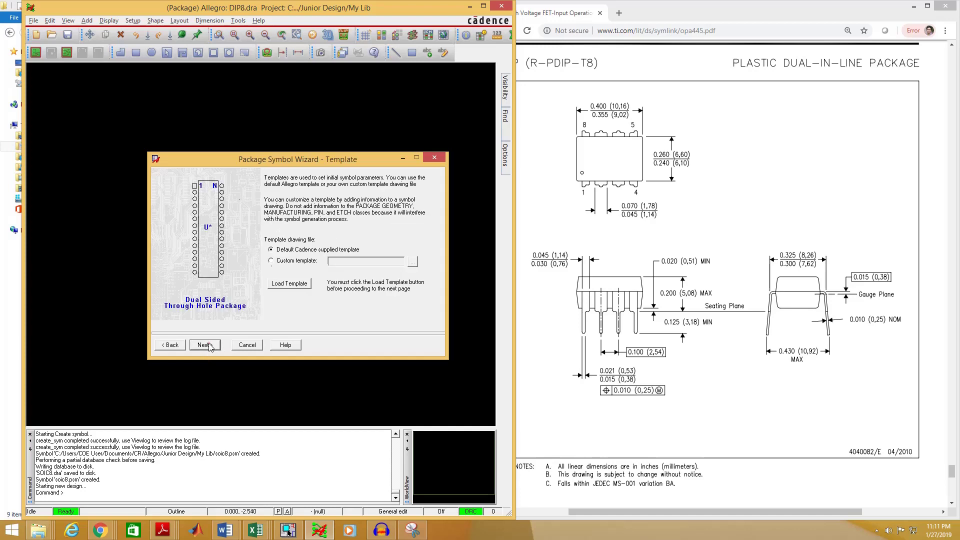
click(283, 284)
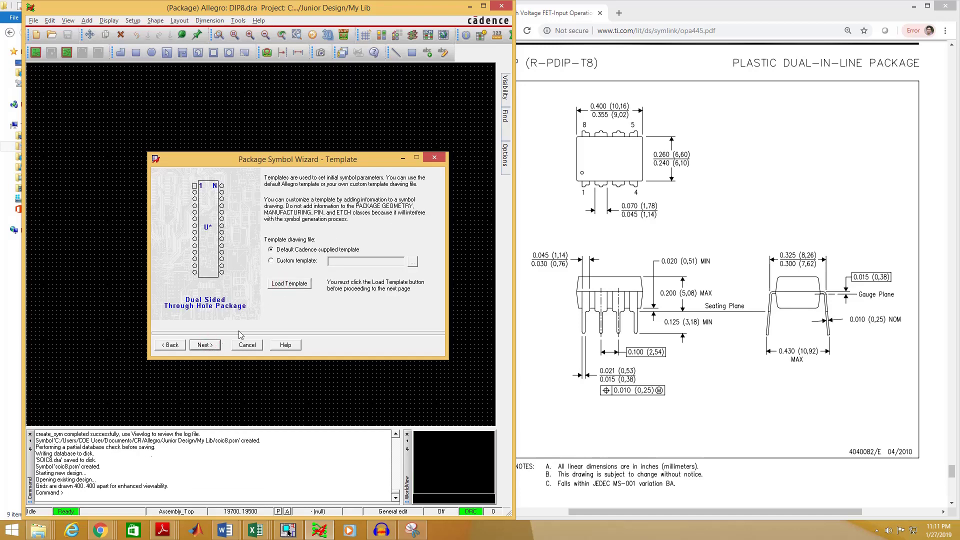
click(204, 345)
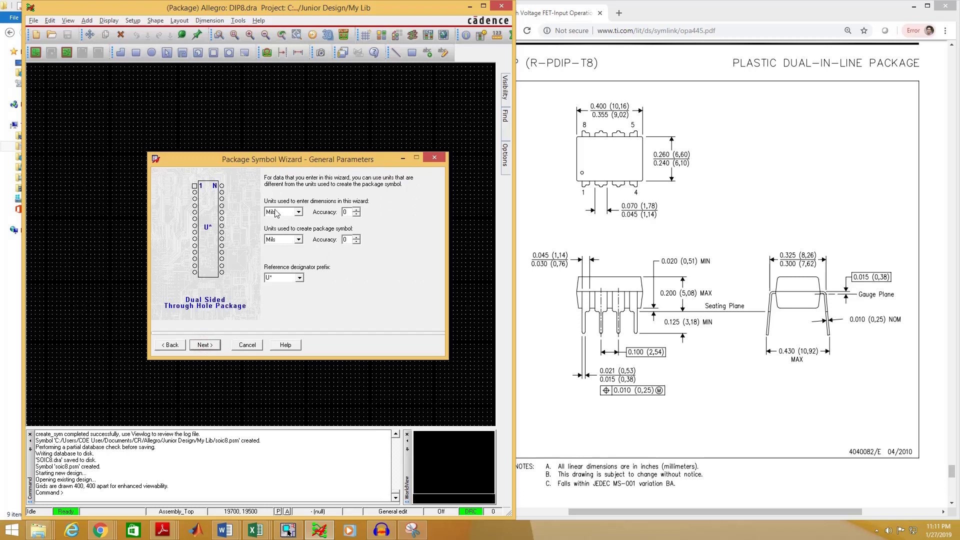
Use Mils as the unit for entering dimensions and accept the general parameters with reference designator prefix U*.
click(279, 215)
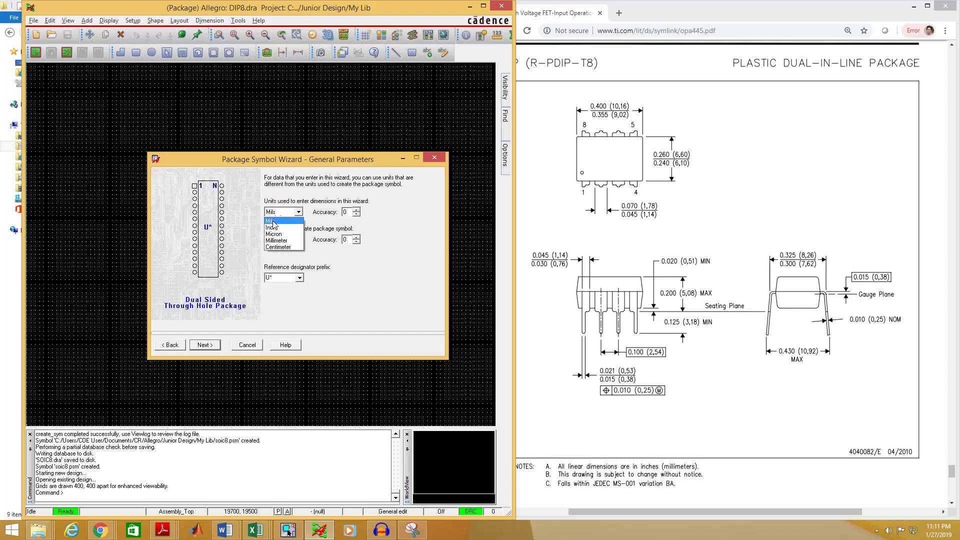
click(272, 221)
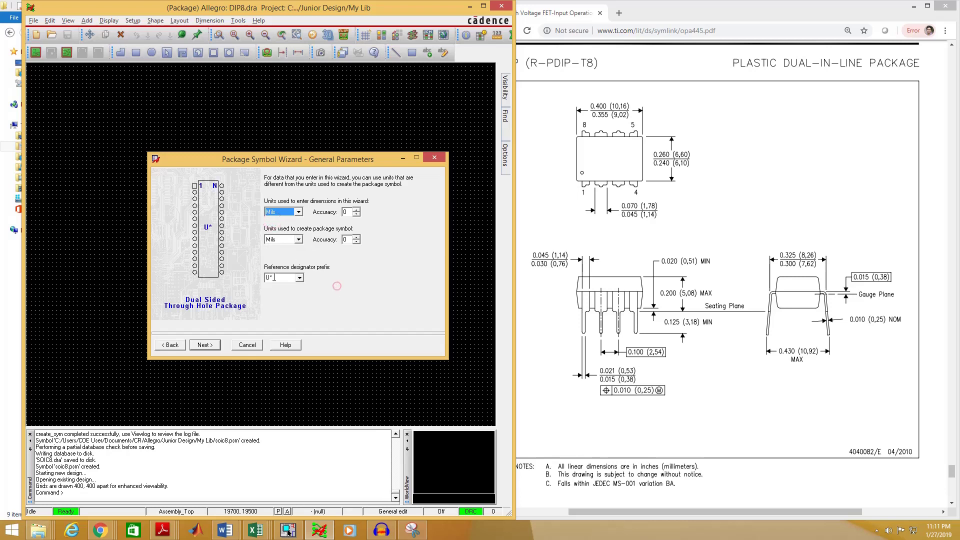
click(204, 346)
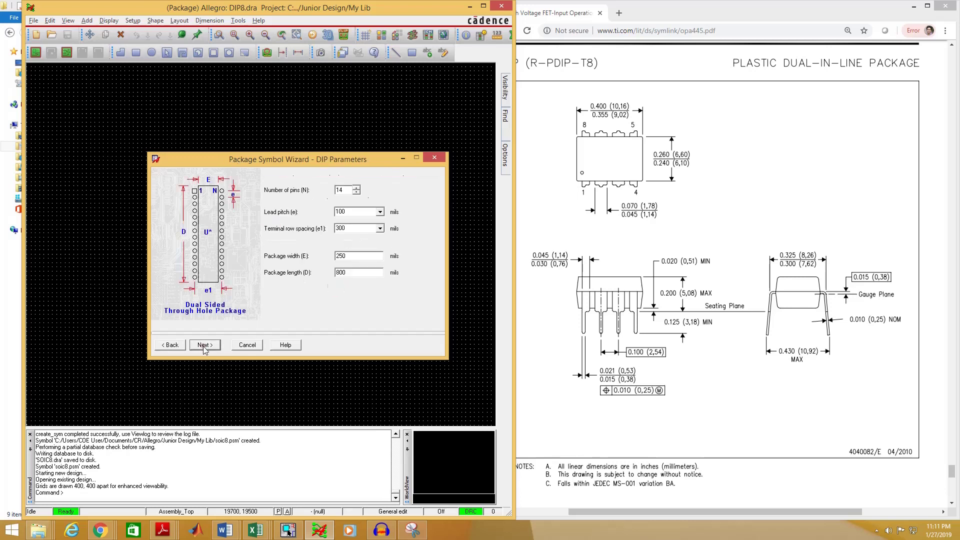
Set the DIP parameters to 8 pins and enter the lead pitch, terminal row spacing and package length from the datasheet.
drag(345, 190, 334, 191)
double_click(352, 214)
double_click(350, 229)
double_click(360, 271)
click(202, 345)
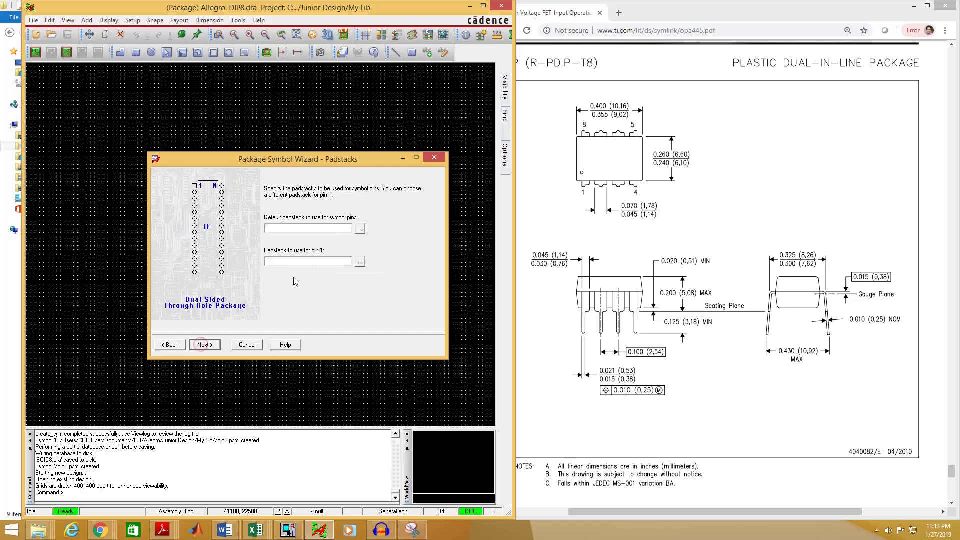
Assign the pad2 padstack from the library as the default for the symbol pins and for pin 1.
click(361, 229)
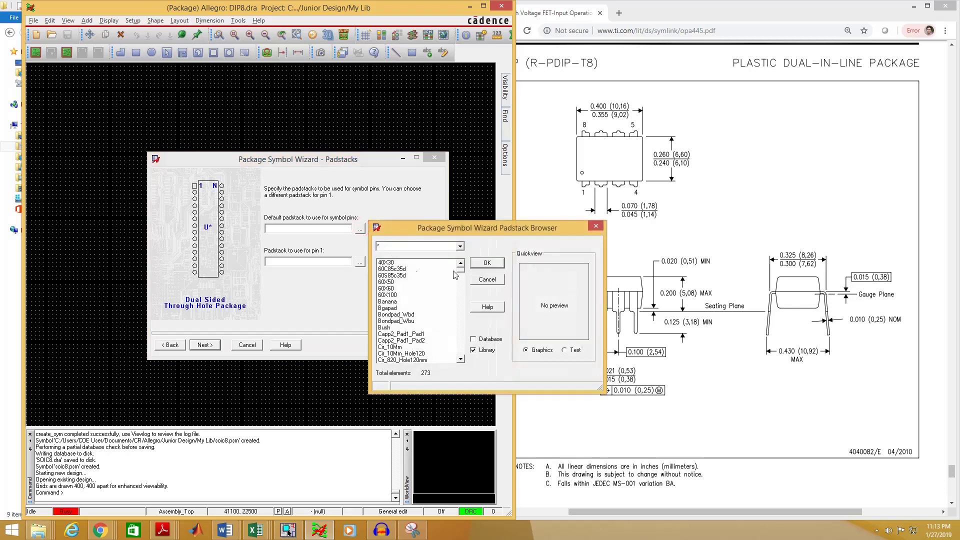
drag(460, 271, 463, 291)
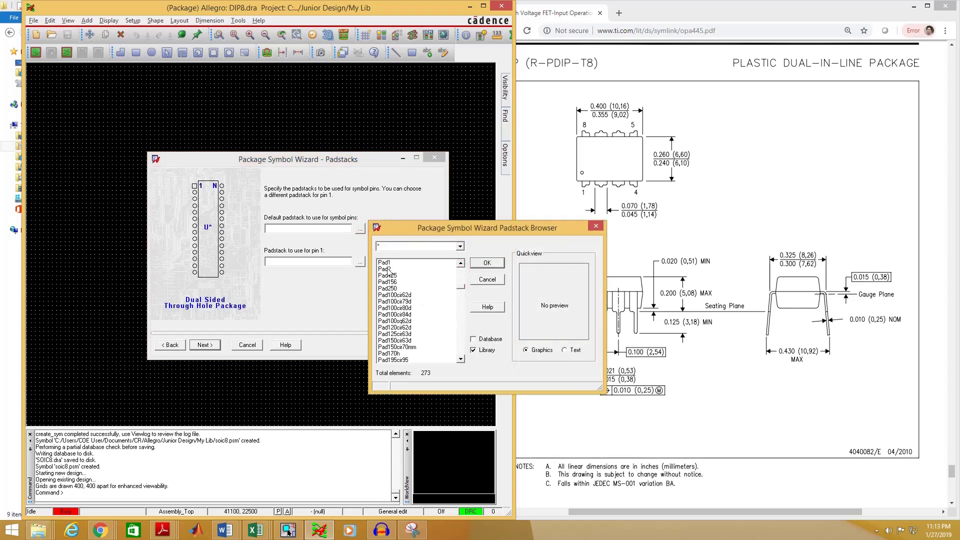
click(388, 269)
click(481, 265)
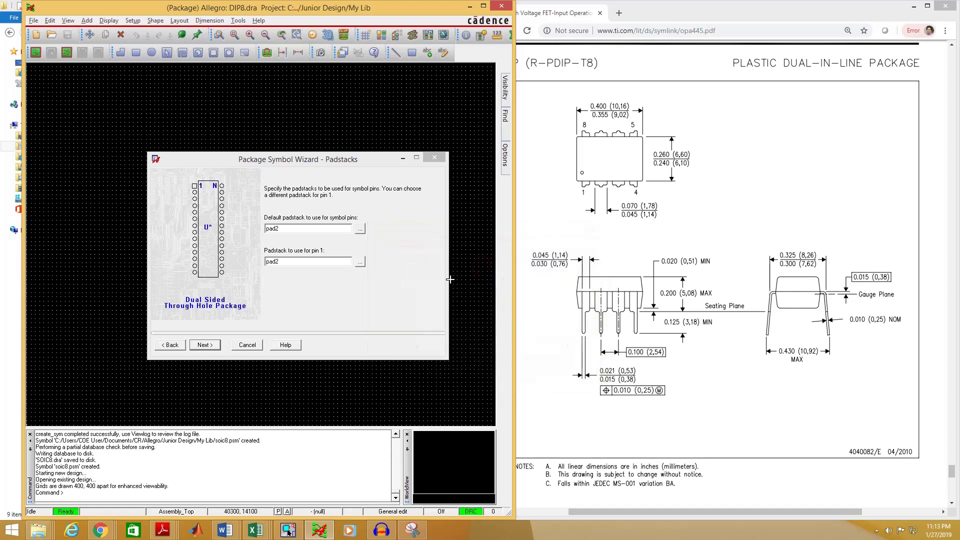
click(211, 345)
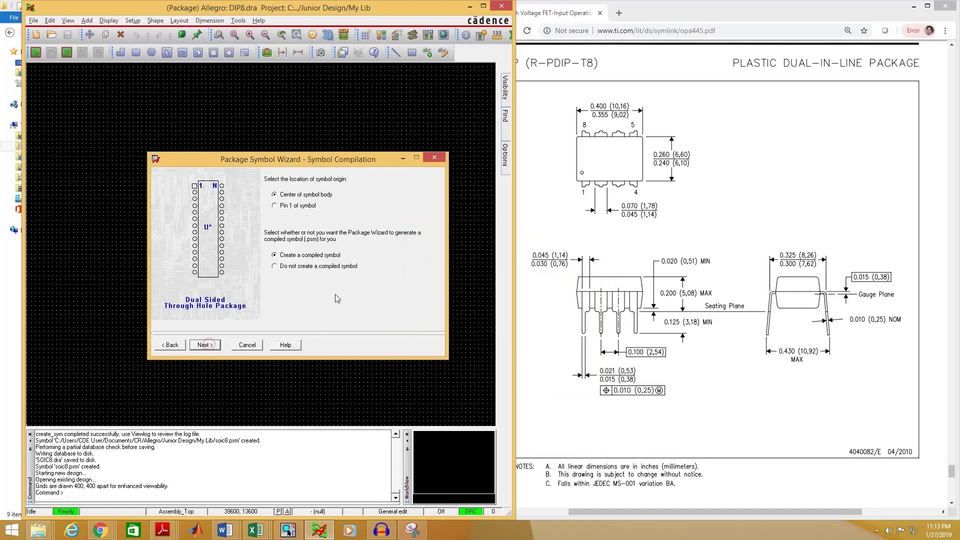
Generate the compiled symbol with its origin at the body center and save DIP8.dra, overwriting the existing file.
click(209, 345)
click(206, 345)
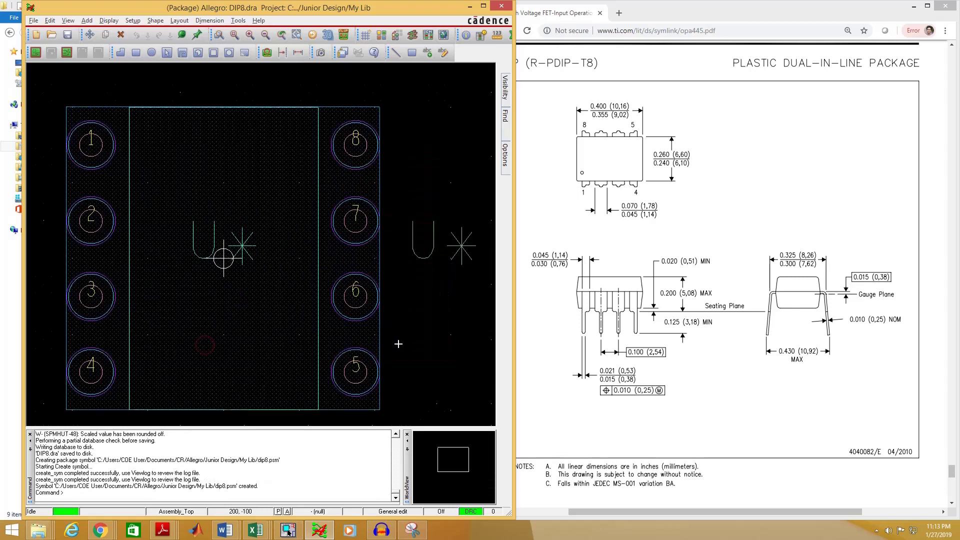
scroll(408, 307, down, 2)
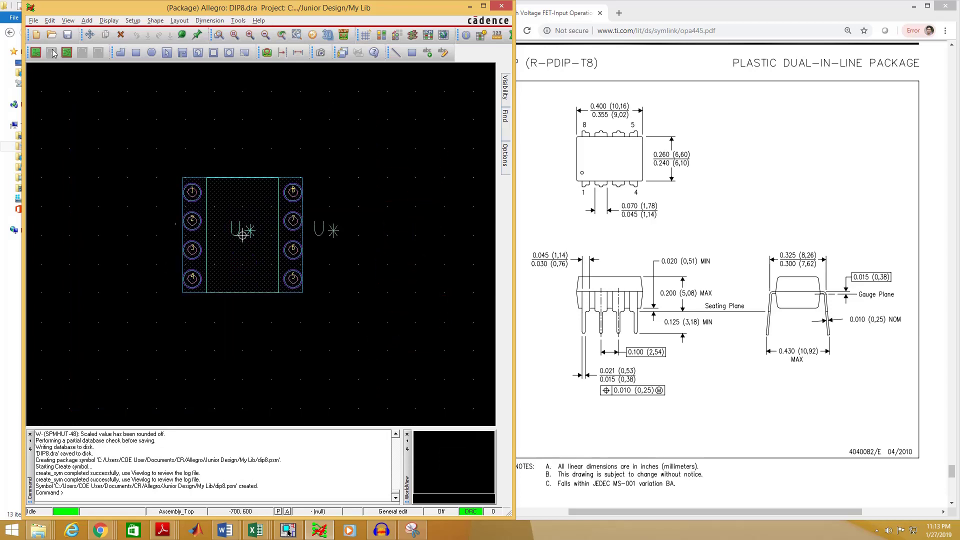
click(67, 34)
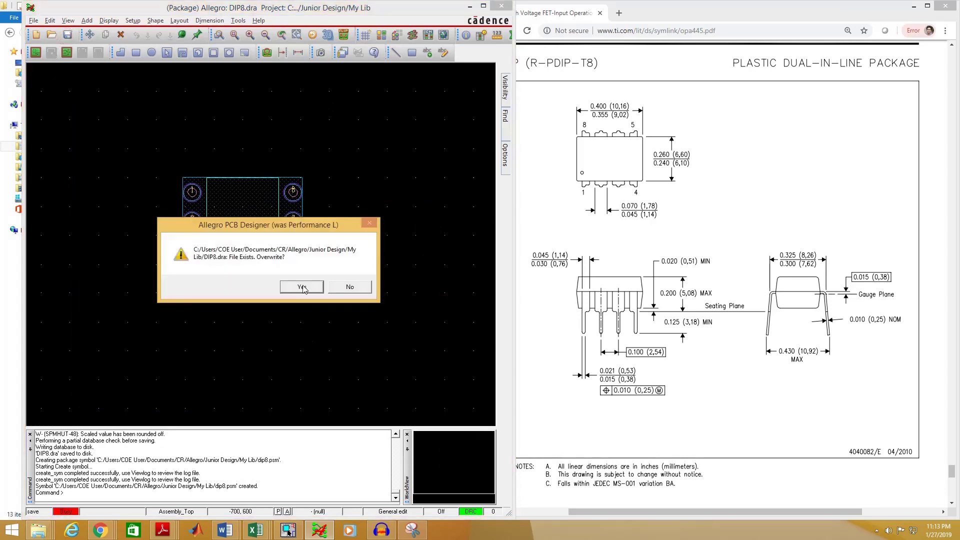
click(301, 287)
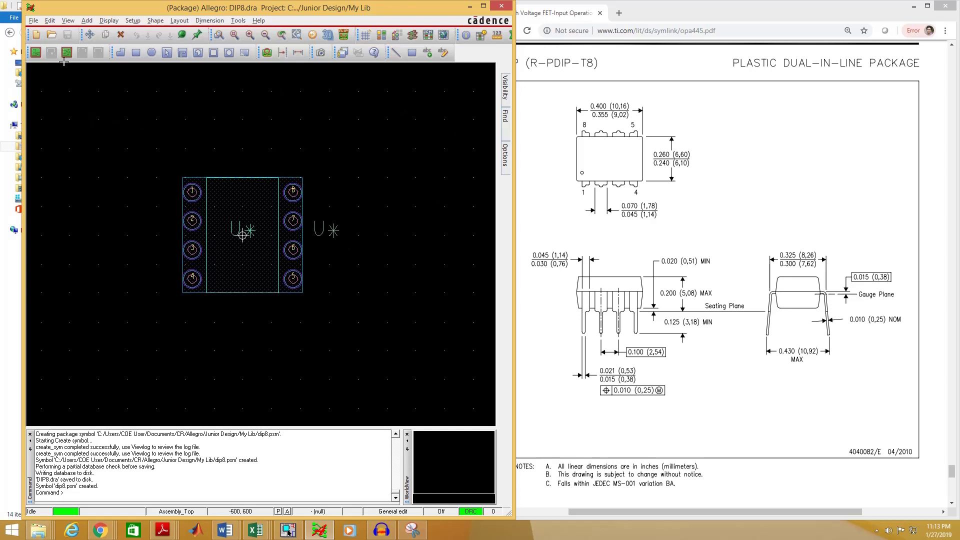
Create a new drawing named test with the Board drawing type.
click(36, 34)
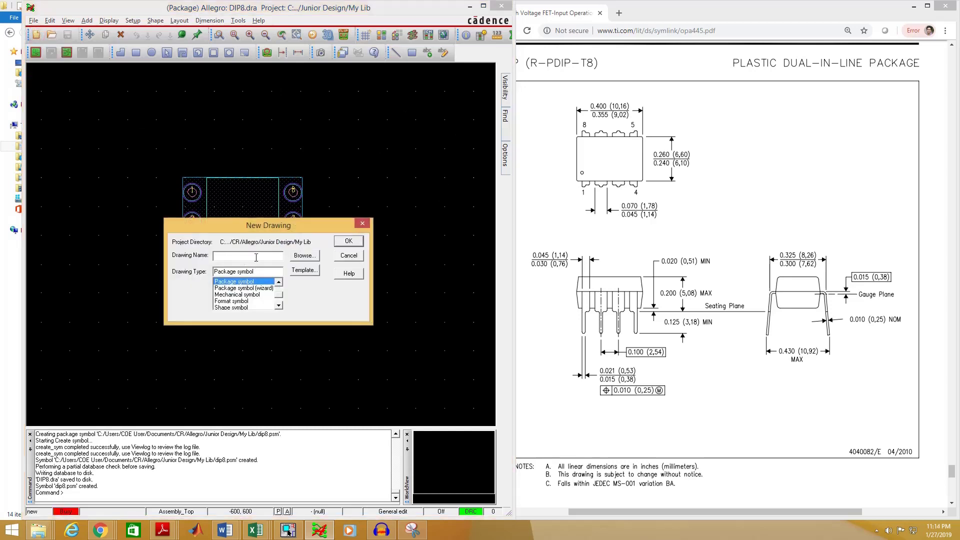
text(test)
click(278, 282)
click(278, 282)
click(278, 282)
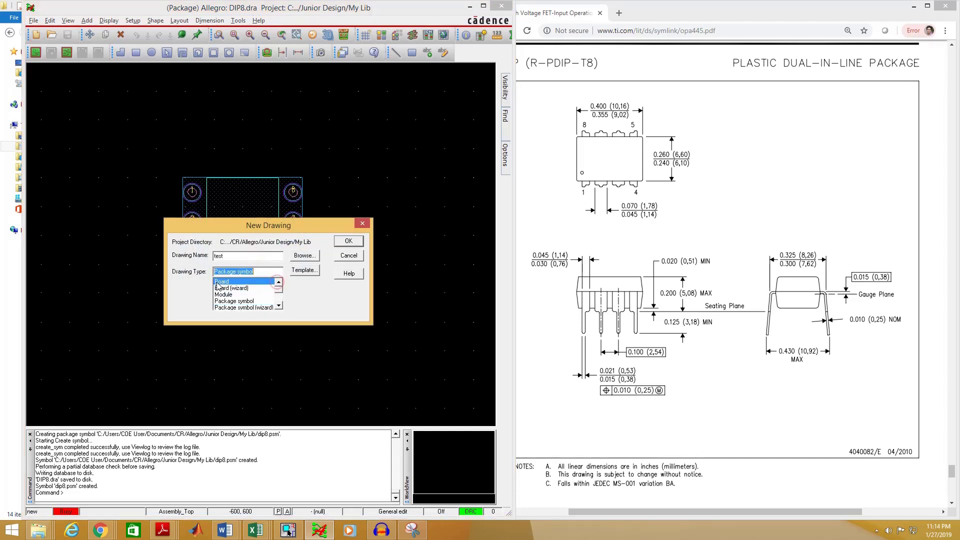
click(350, 242)
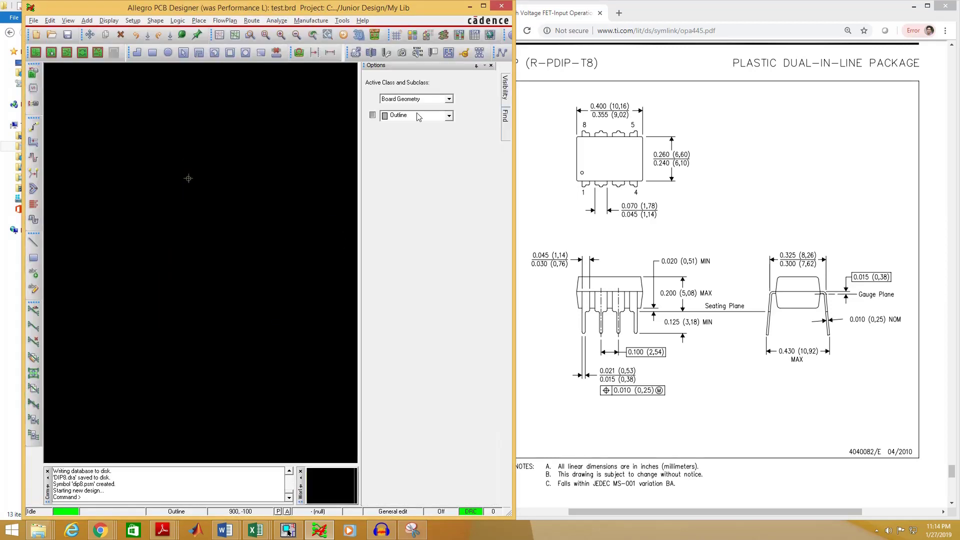
Start manual placement with definitions displayed from the database and library, and list the package symbols.
click(483, 6)
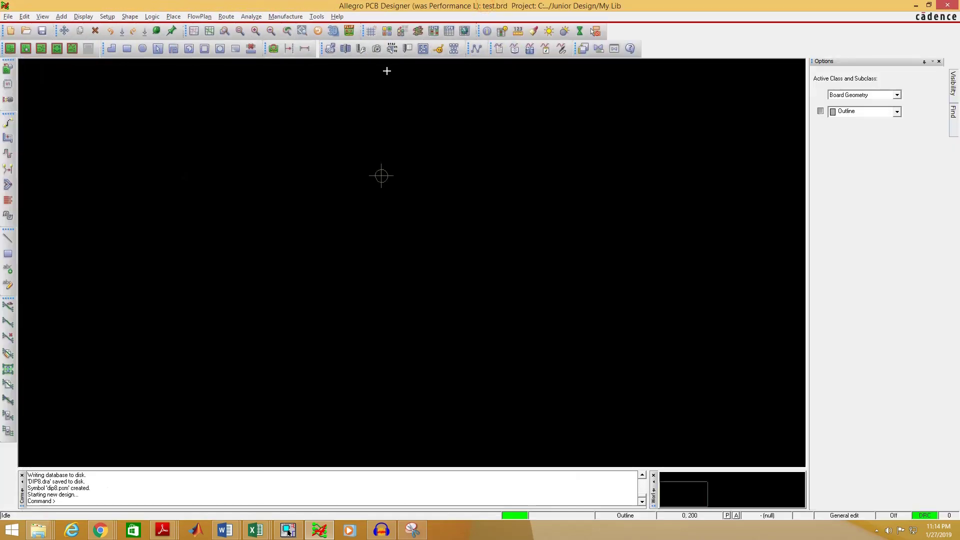
click(173, 17)
click(190, 28)
click(652, 157)
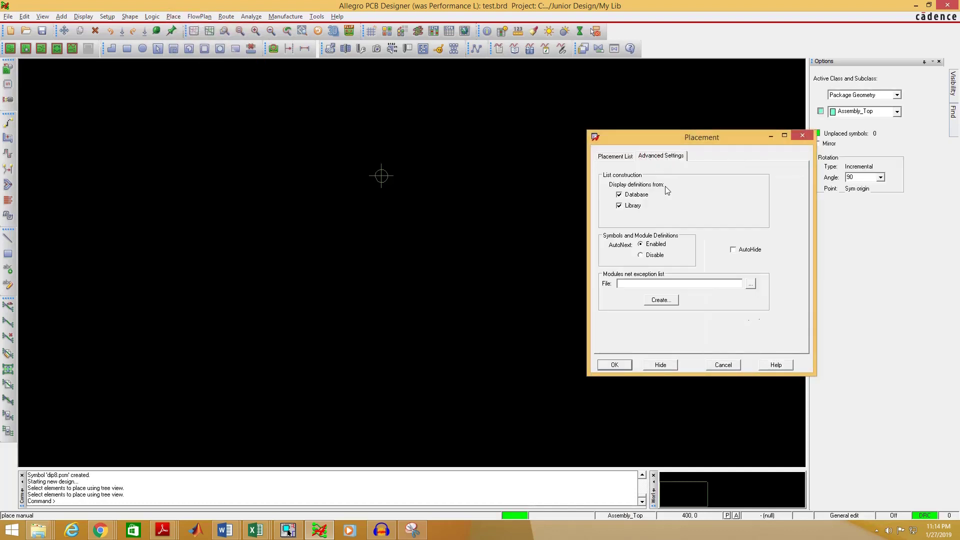
click(619, 205)
click(615, 156)
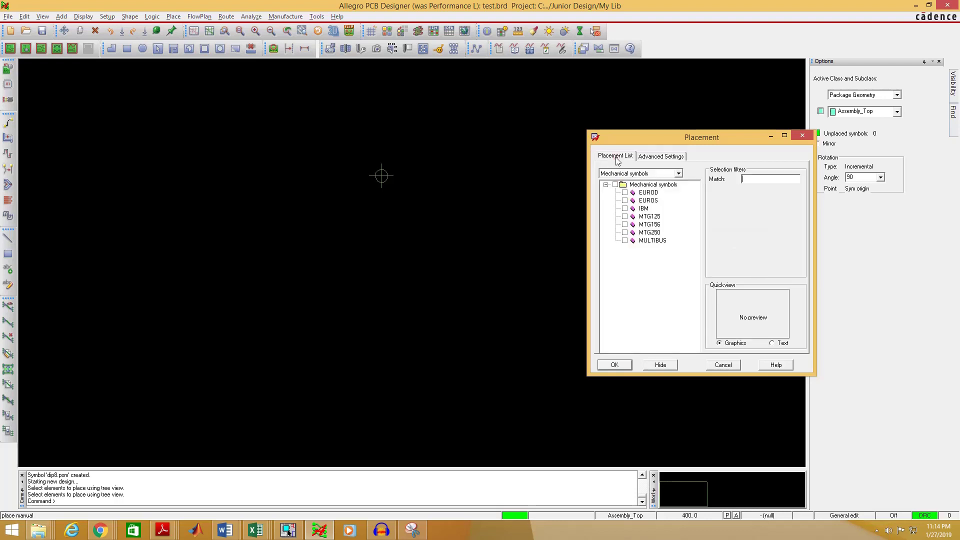
click(638, 173)
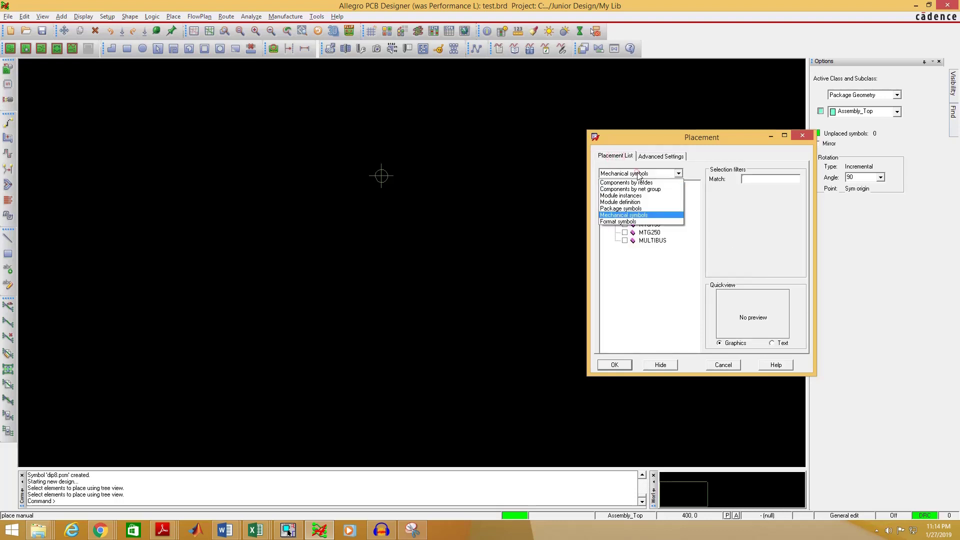
click(642, 208)
Place the DIP8 package symbol on the board at about (-100, -100).
scroll(697, 195, down, 1)
scroll(697, 195, up, 1)
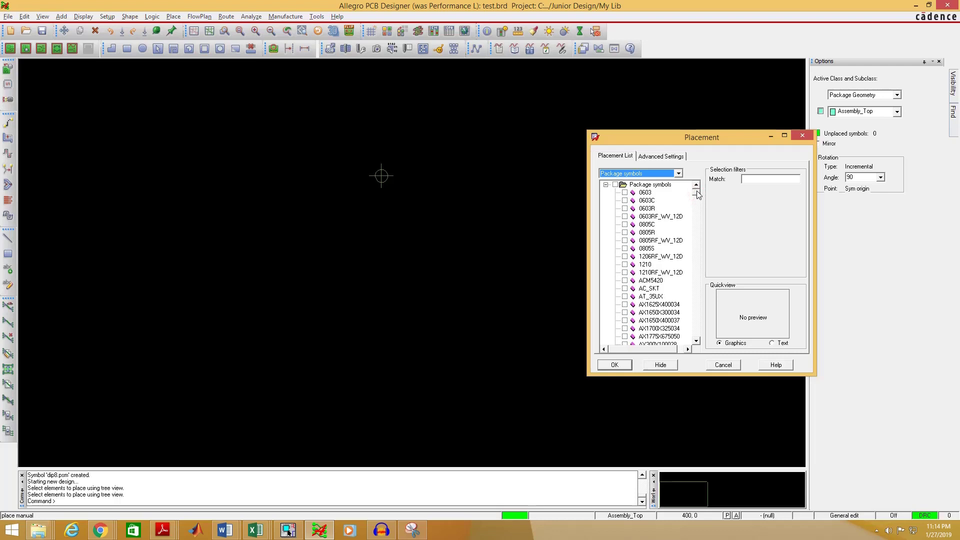
scroll(699, 197, down, 2)
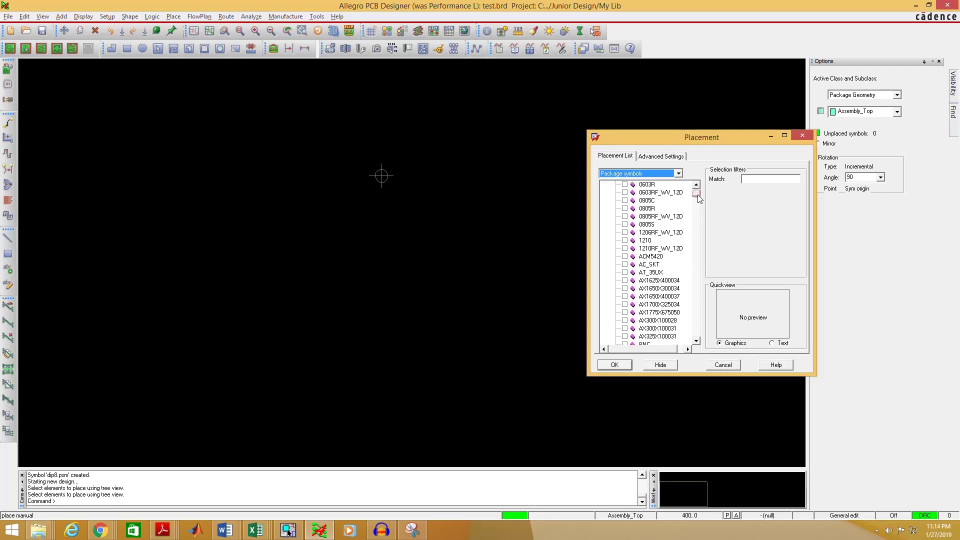
drag(698, 198, 698, 207)
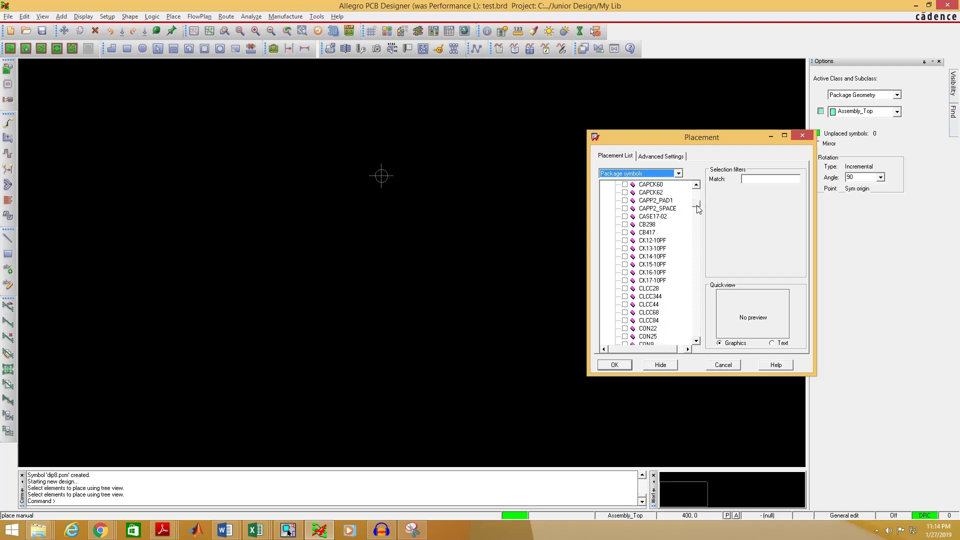
drag(697, 341, 698, 345)
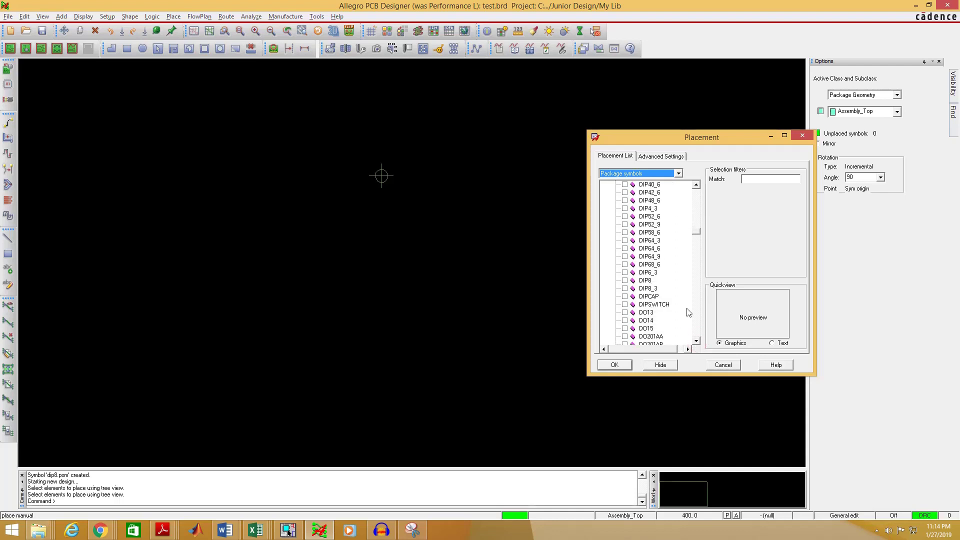
click(645, 281)
click(625, 280)
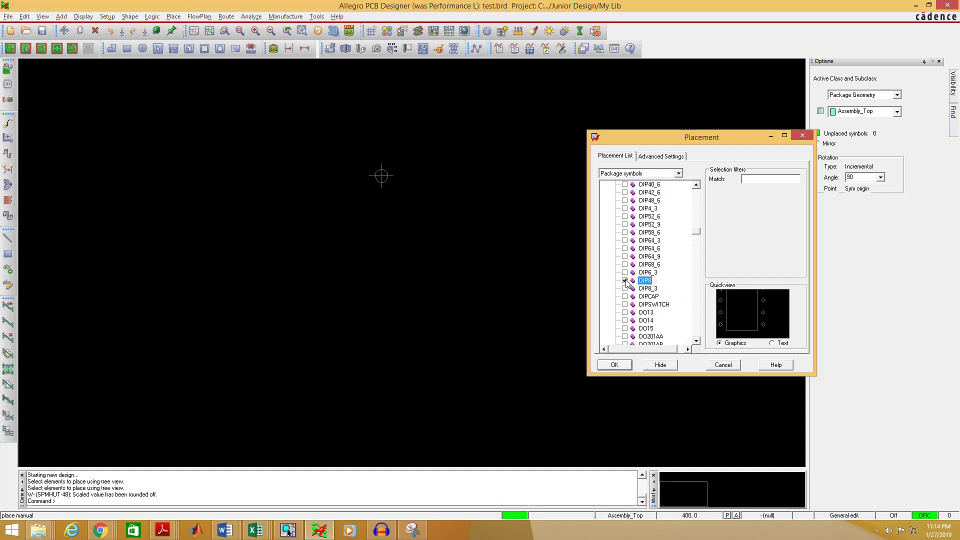
click(340, 239)
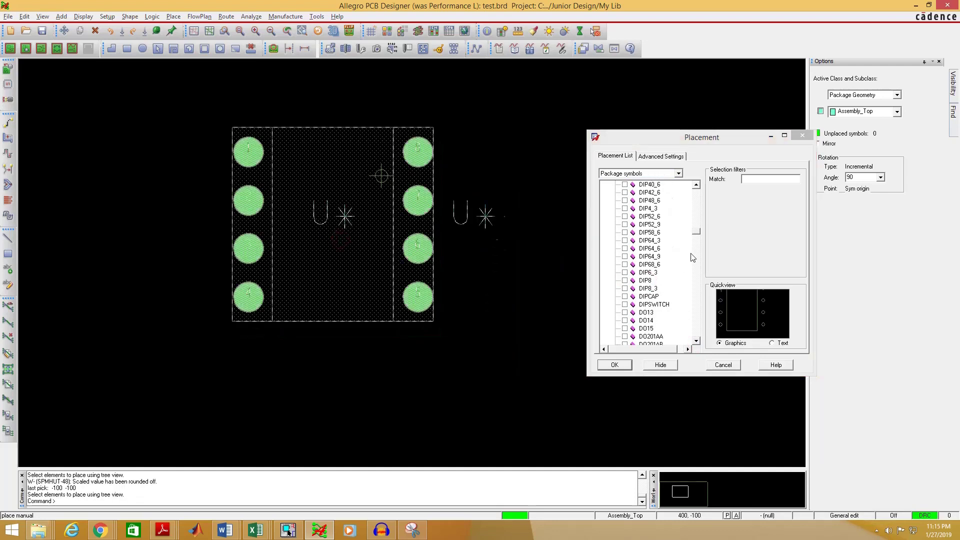
Place the SOIC8 package symbol directly below the DIP8 footprint at about (-100, -400) and finish the placement.
drag(697, 235, 702, 291)
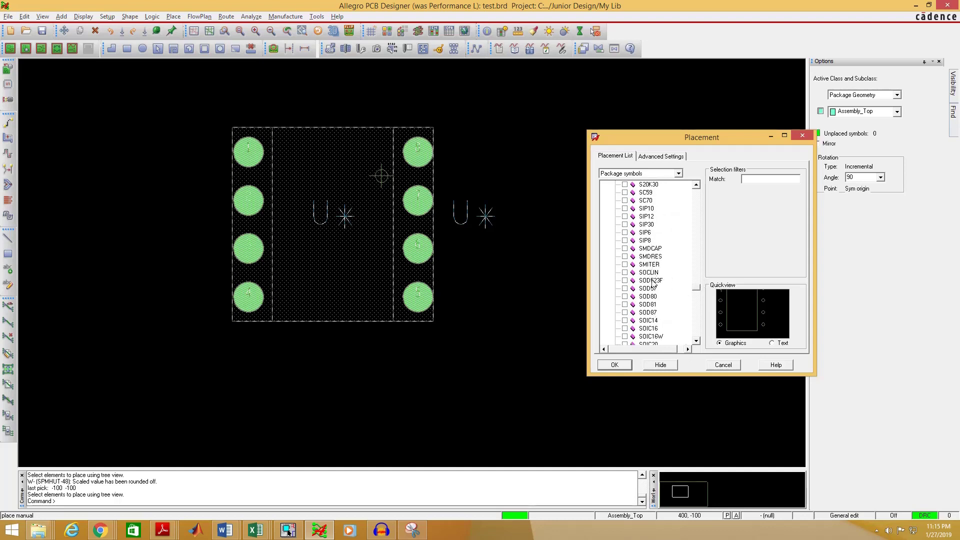
click(696, 341)
click(695, 341)
click(696, 341)
click(696, 341)
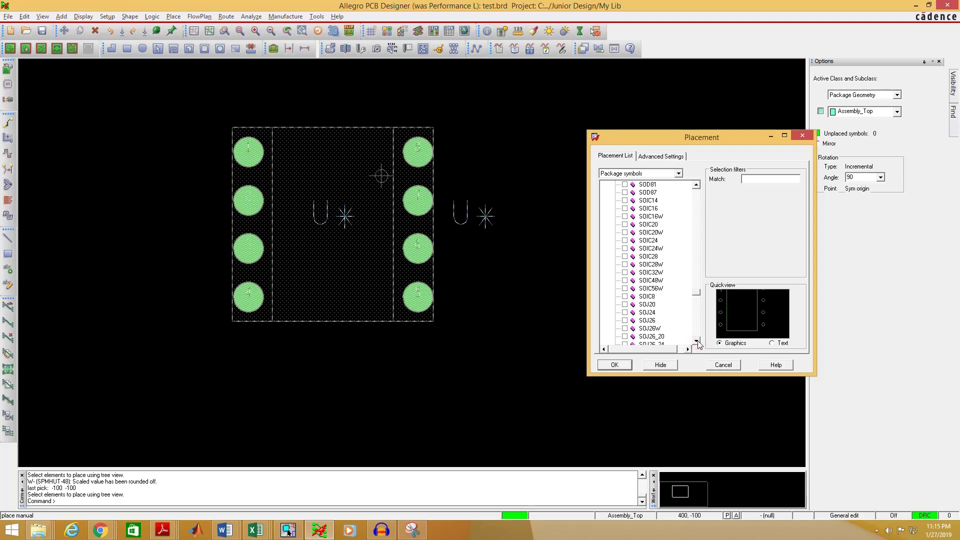
click(625, 296)
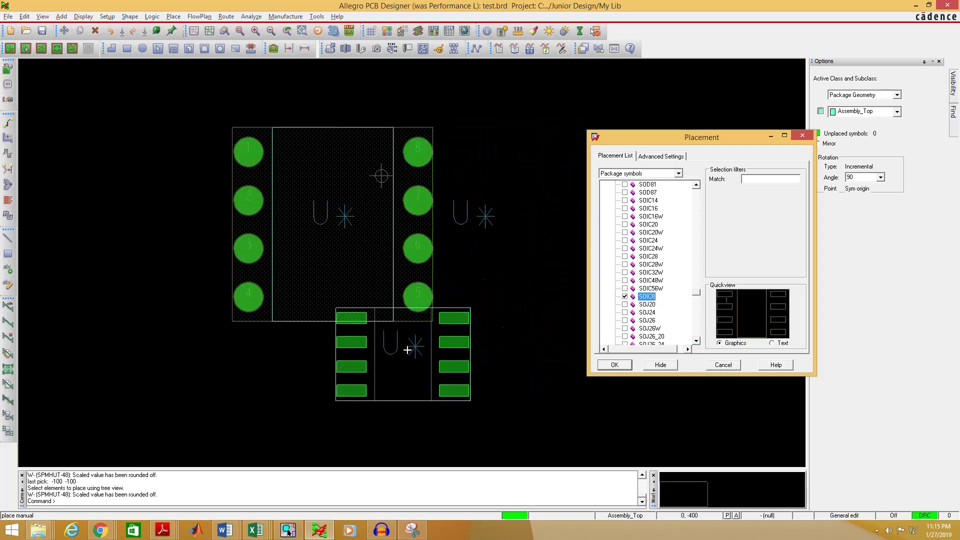
click(333, 369)
click(656, 367)
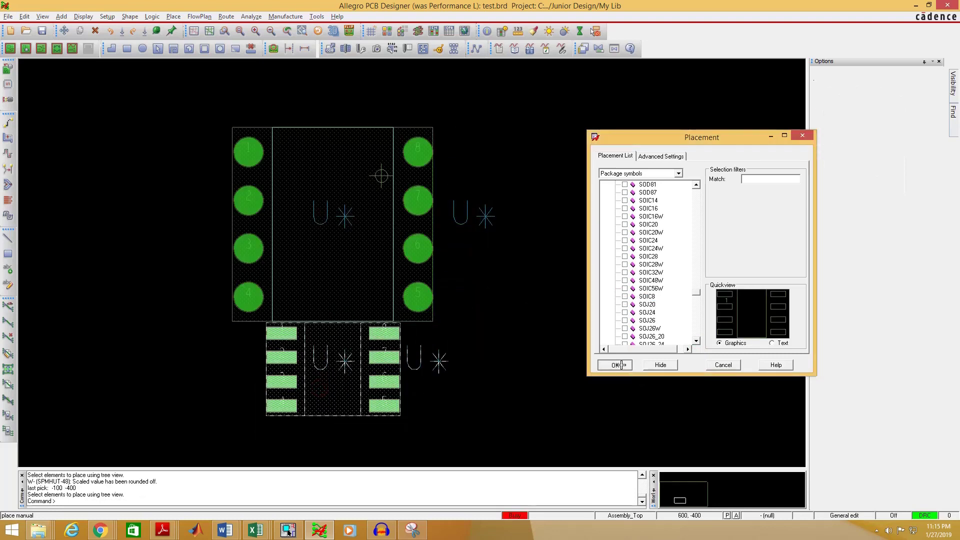